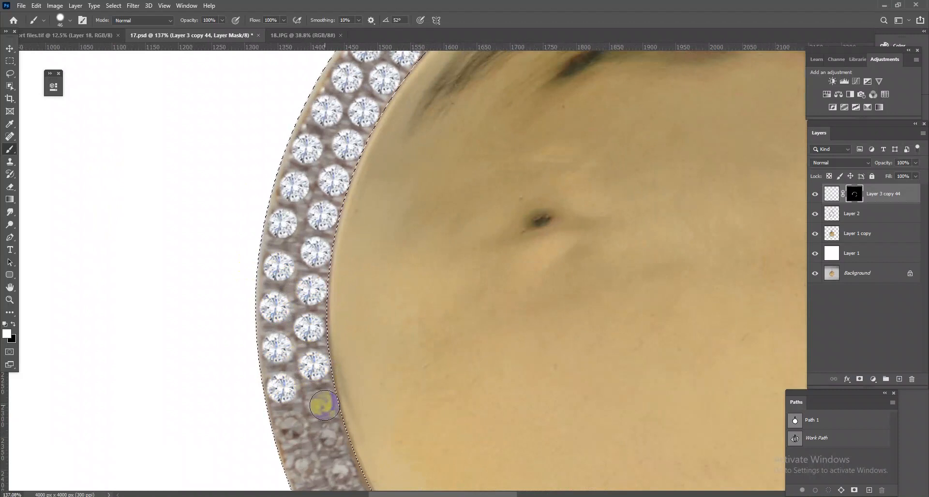
Reveal the next pairs of diamonds down the ring's left side by painting white on Layer 3 copy 44's mask
{"action": "left_click", "coordinate": [290, 432]}
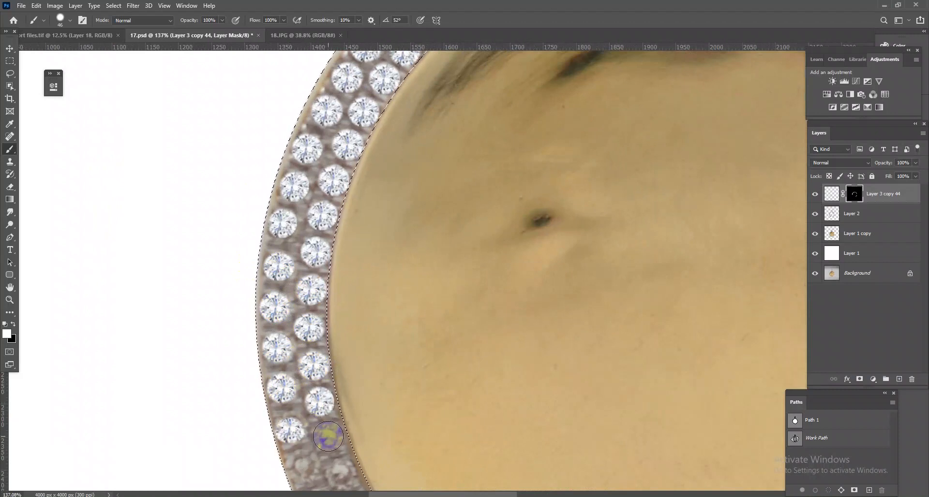
{"action": "scroll", "coordinate": [309, 387], "scroll_direction": "down", "scroll_amount": 5}
{"action": "left_click", "coordinate": [293, 365]}
{"action": "left_click", "coordinate": [330, 371]}
{"action": "left_click", "coordinate": [345, 405]}
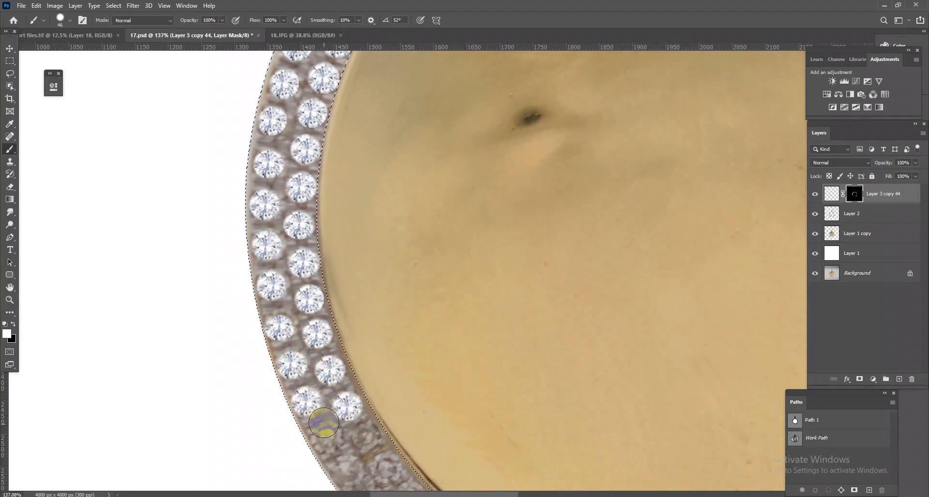
{"action": "left_click", "coordinate": [325, 435]}
{"action": "left_click", "coordinate": [362, 440]}
Continue revealing both rows of diamonds around the ring's lower-left curve on the layer mask
{"action": "left_click_drag", "start_coordinate": [359, 442], "coordinate": [294, 324]}
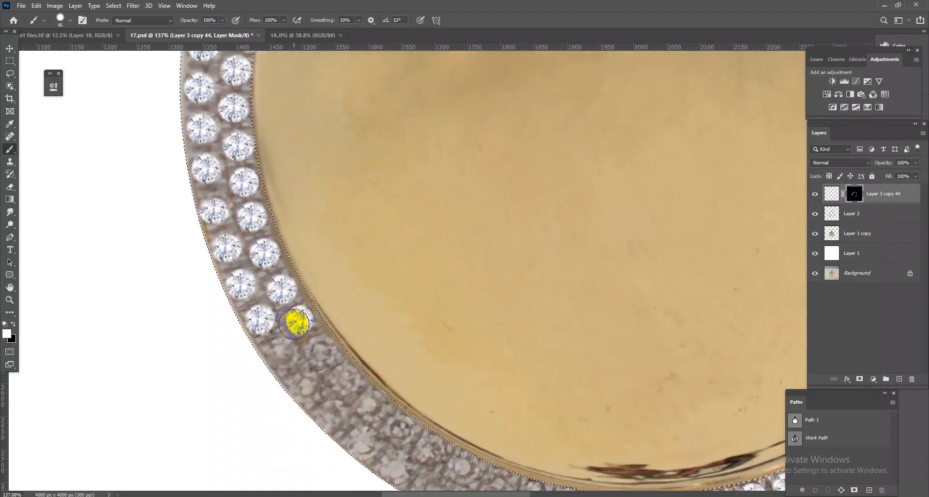
{"action": "left_click", "coordinate": [280, 354]}
{"action": "left_click", "coordinate": [322, 351]}
{"action": "left_click", "coordinate": [304, 390]}
{"action": "left_click", "coordinate": [342, 379]}
{"action": "left_click", "coordinate": [330, 418]}
{"action": "left_click", "coordinate": [375, 408]}
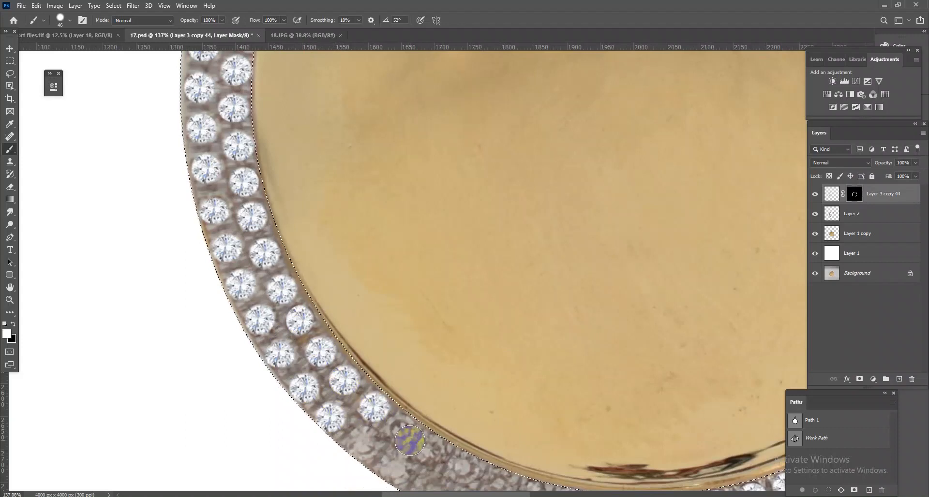
{"action": "left_click", "coordinate": [364, 443]}
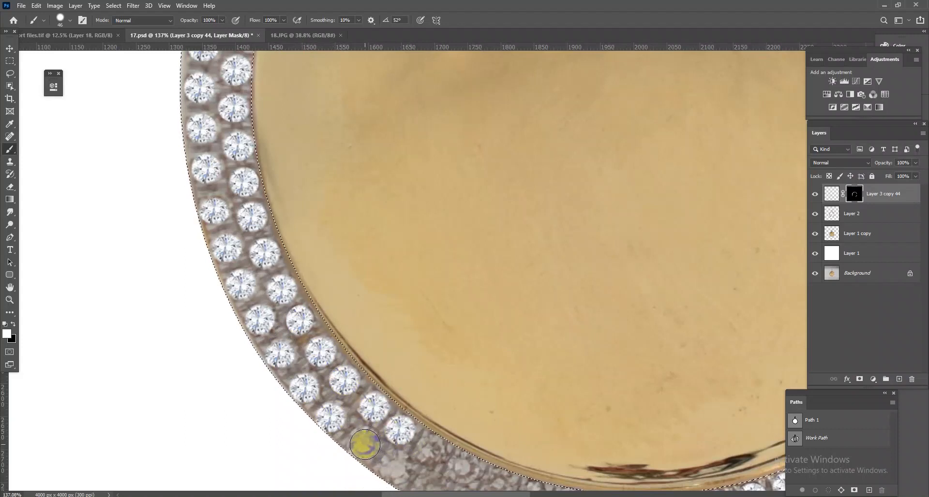
{"action": "left_click", "coordinate": [395, 470]}
Reveal the remaining diamonds along the bottom of the ring on the mask, closing the gap in both rows
{"action": "left_click_drag", "start_coordinate": [399, 439], "coordinate": [361, 387]}
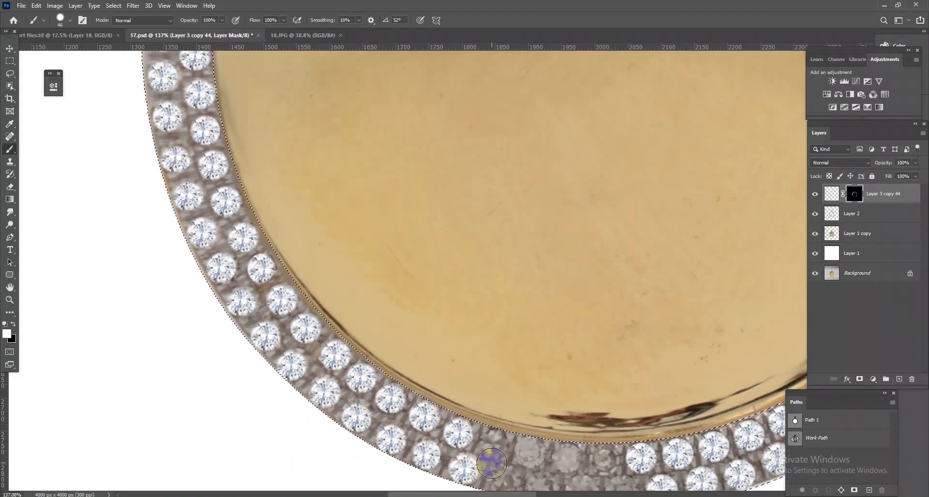
{"action": "left_click", "coordinate": [495, 444]}
{"action": "left_click", "coordinate": [529, 454]}
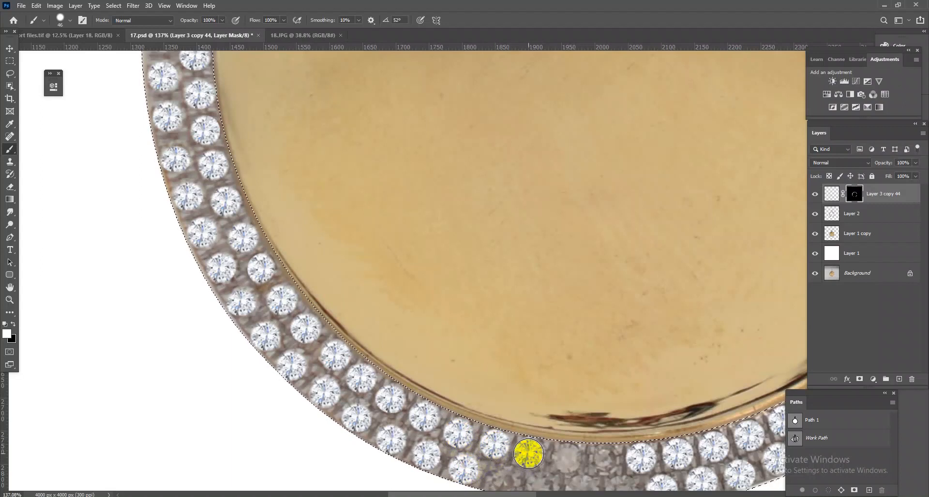
{"action": "left_click", "coordinate": [567, 457]}
{"action": "mouse_move", "coordinate": [605, 461]}
{"action": "left_mouse_down"}
{"action": "mouse_move", "coordinate": [552, 444]}
{"action": "mouse_move", "coordinate": [539, 409]}
{"action": "left_mouse_up"}
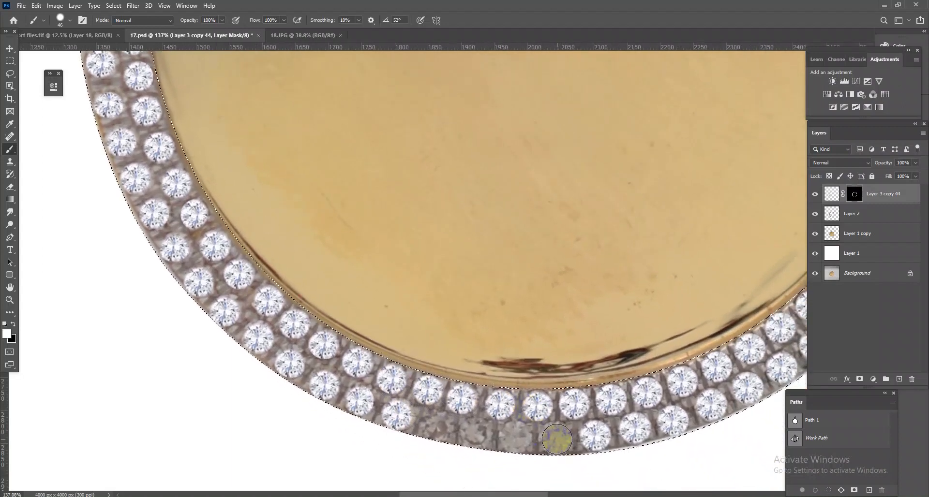
{"action": "left_click", "coordinate": [516, 438]}
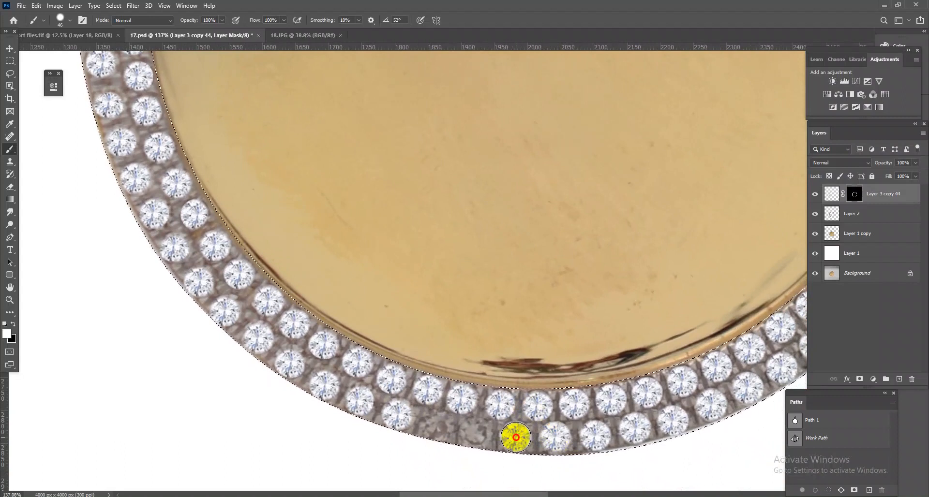
{"action": "left_click", "coordinate": [474, 432]}
{"action": "left_click", "coordinate": [435, 428]}
Reveal the left column of diamonds on the bail with a smaller brush, working upward from the hinge
{"action": "left_click_drag", "start_coordinate": [478, 425], "coordinate": [401, 343]}
{"action": "left_click_drag", "start_coordinate": [454, 193], "coordinate": [535, 254]}
{"action": "left_click_drag", "start_coordinate": [536, 266], "coordinate": [529, 270]}
{"action": "left_click", "coordinate": [527, 288]}
{"action": "left_click", "coordinate": [529, 248]}
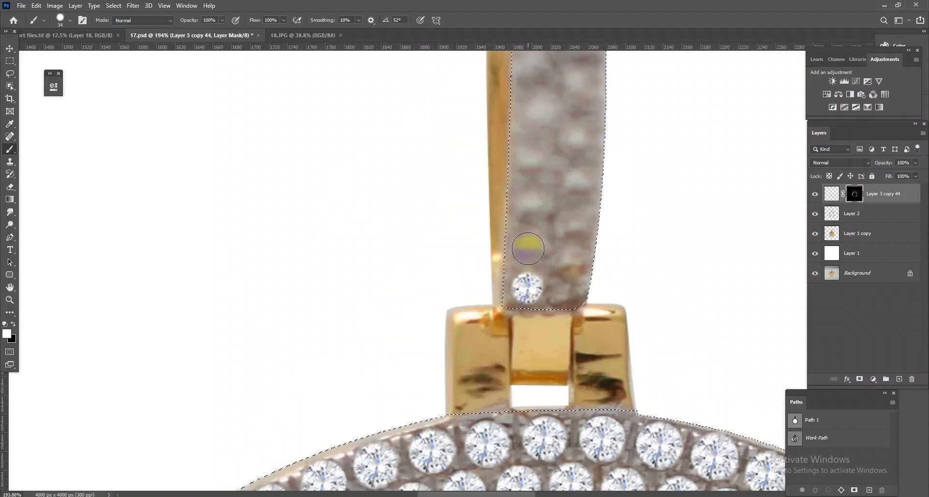
{"action": "left_click", "coordinate": [531, 206]}
{"action": "left_click", "coordinate": [531, 163]}
{"action": "left_click", "coordinate": [531, 113]}
{"action": "left_click_drag", "start_coordinate": [531, 114], "coordinate": [531, 187]}
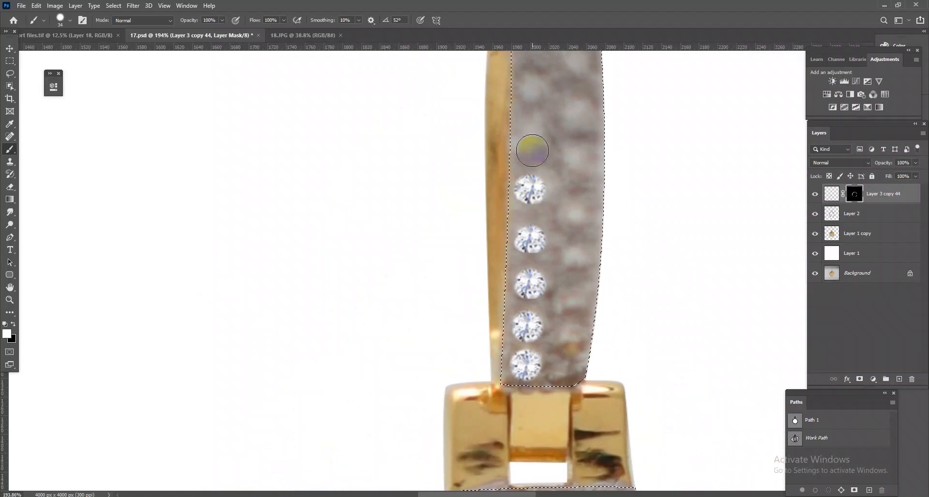
{"action": "left_click", "coordinate": [533, 90]}
Reveal the right column of diamonds on the bail, working downward from its top edge to the hinge
{"action": "left_click_drag", "start_coordinate": [562, 125], "coordinate": [550, 193]}
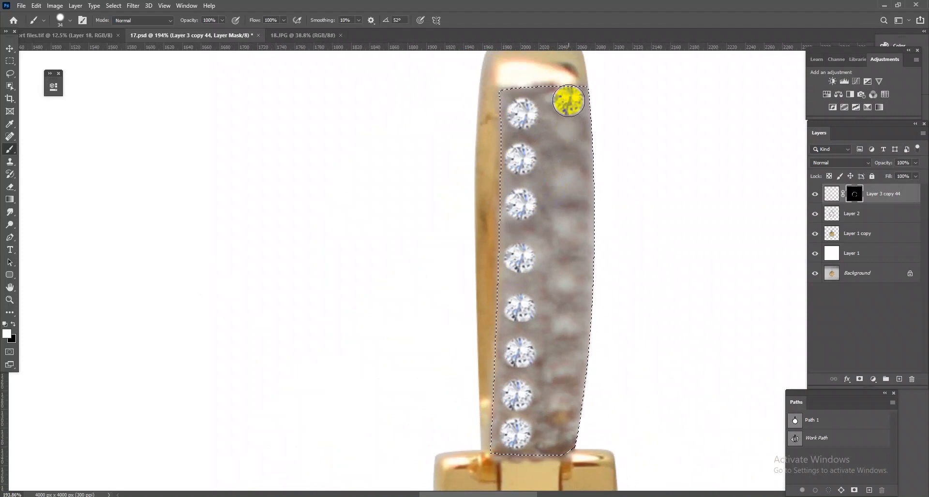
{"action": "left_click", "coordinate": [567, 135]}
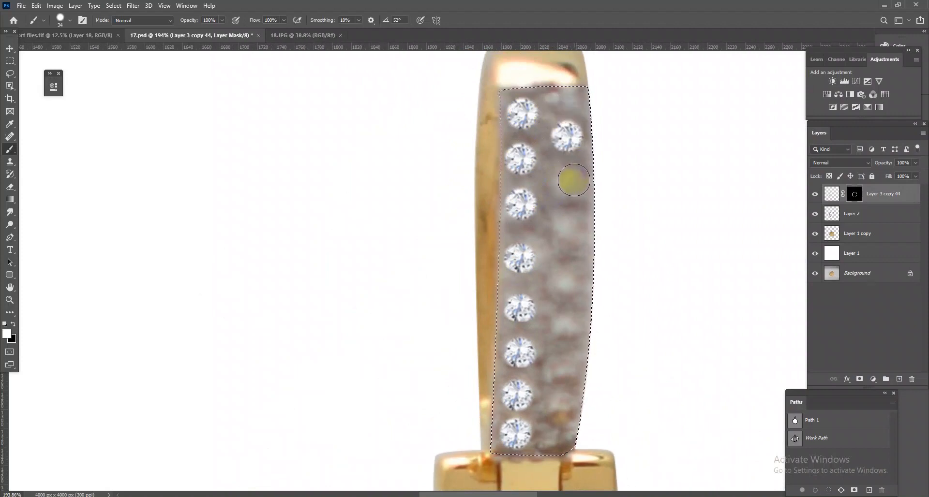
{"action": "left_click", "coordinate": [570, 229]}
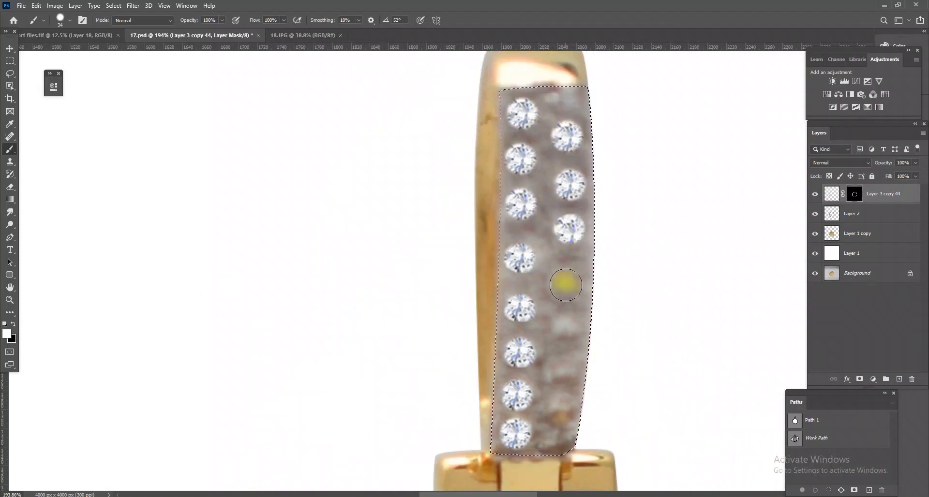
{"action": "left_click", "coordinate": [564, 332]}
{"action": "left_click", "coordinate": [561, 370]}
{"action": "left_click", "coordinate": [558, 412]}
{"action": "left_click", "coordinate": [555, 453]}
Load Layer 2's outline as a selection and create a new empty layer above it
{"action": "left_click_drag", "start_coordinate": [557, 384], "coordinate": [400, 104]}
{"action": "left_click_drag", "start_coordinate": [479, 325], "coordinate": [515, 321]}
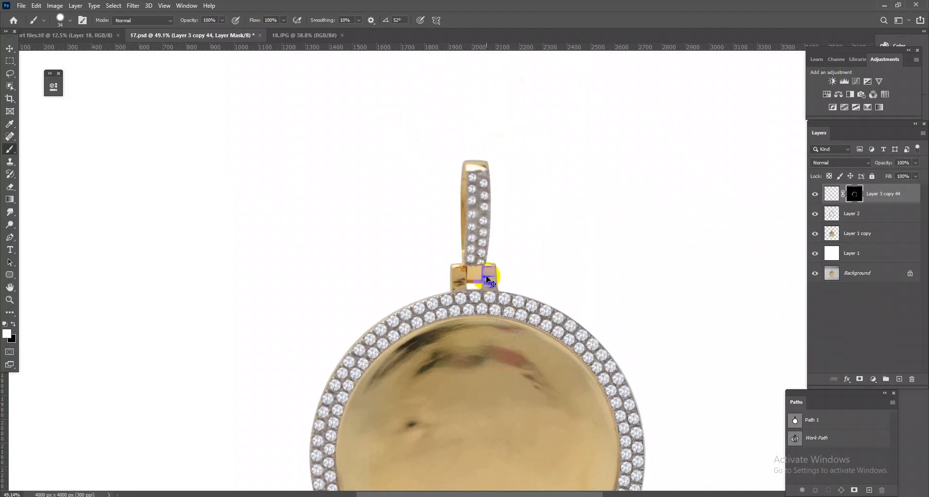
{"action": "left_click", "coordinate": [861, 216]}
{"action": "left_click", "coordinate": [830, 212], "text": "ctrl"}
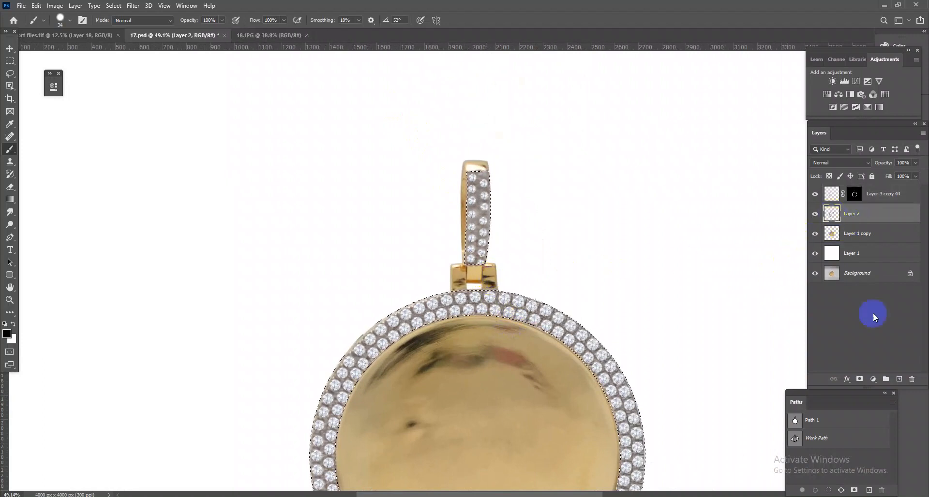
{"action": "left_click", "coordinate": [897, 382]}
Sample a light grey swatch from the jewellery parts document and fill the diamond-setting selection in 17.psd with it
{"action": "left_click", "coordinate": [252, 35]}
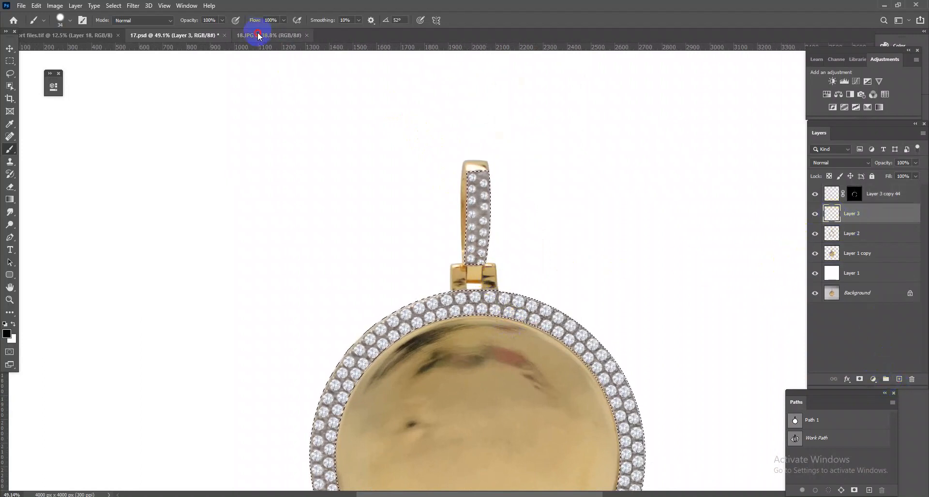
{"action": "left_click", "coordinate": [69, 35]}
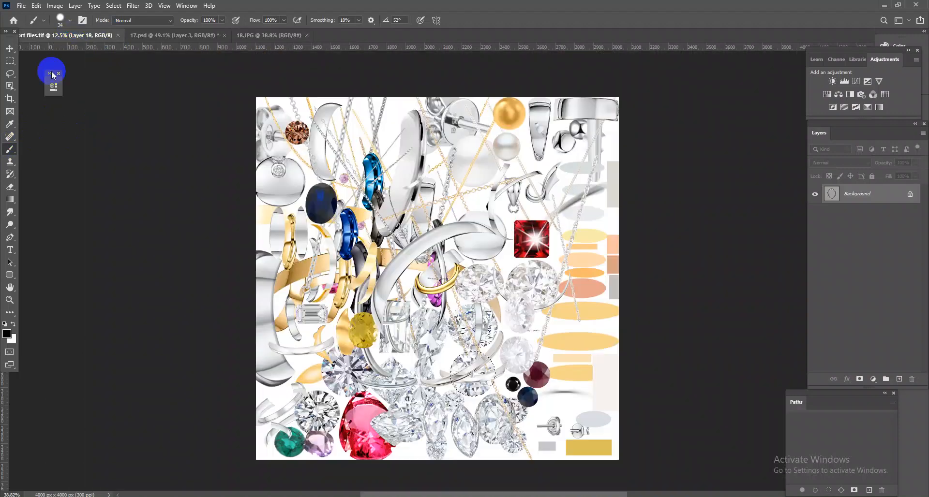
{"action": "left_click", "coordinate": [595, 213], "text": "alt"}
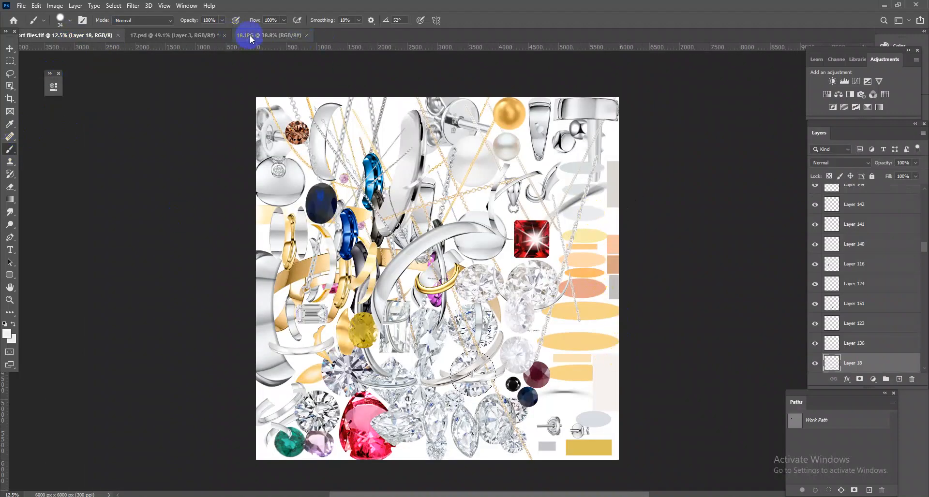
{"action": "left_click", "coordinate": [198, 35]}
{"action": "key", "text": "alt+BackSpace"}
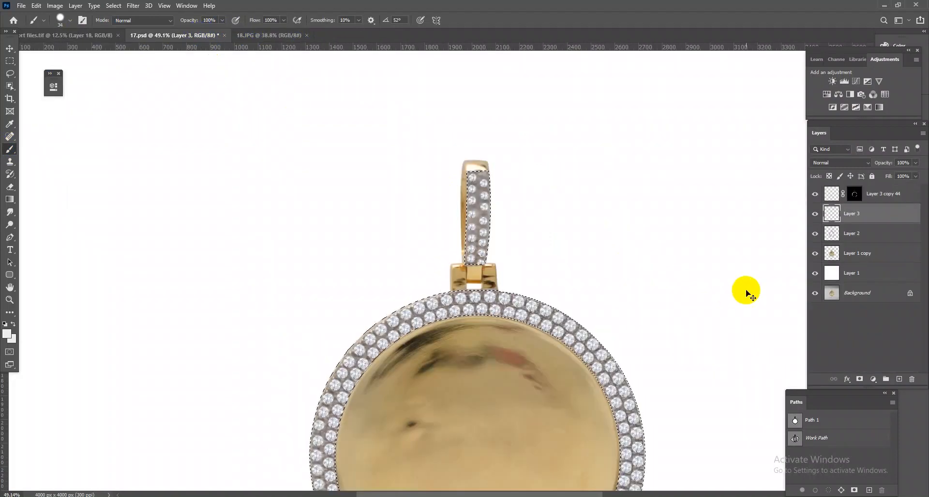
Set the fill layer's blend mode to Color and merge it down into Layer 2
{"action": "left_click", "coordinate": [857, 163]}
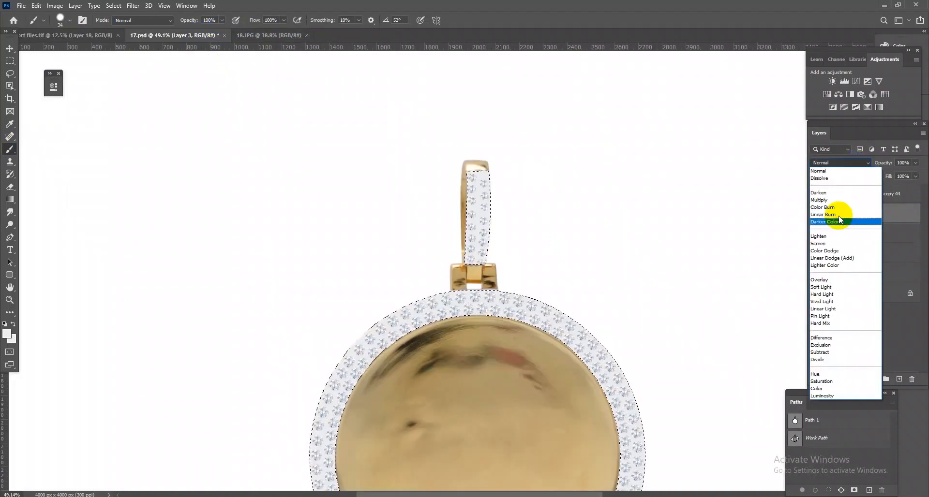
{"action": "left_click", "coordinate": [829, 390]}
{"action": "key", "text": "ctrl+d"}
{"action": "left_click_drag", "start_coordinate": [428, 259], "coordinate": [372, 251]}
{"action": "left_click_drag", "start_coordinate": [379, 377], "coordinate": [422, 407]}
{"action": "key", "text": "ctrl+z"}
{"action": "key", "text": "ctrl+z"}
{"action": "key", "text": "ctrl+z"}
{"action": "key", "text": "ctrl+z"}
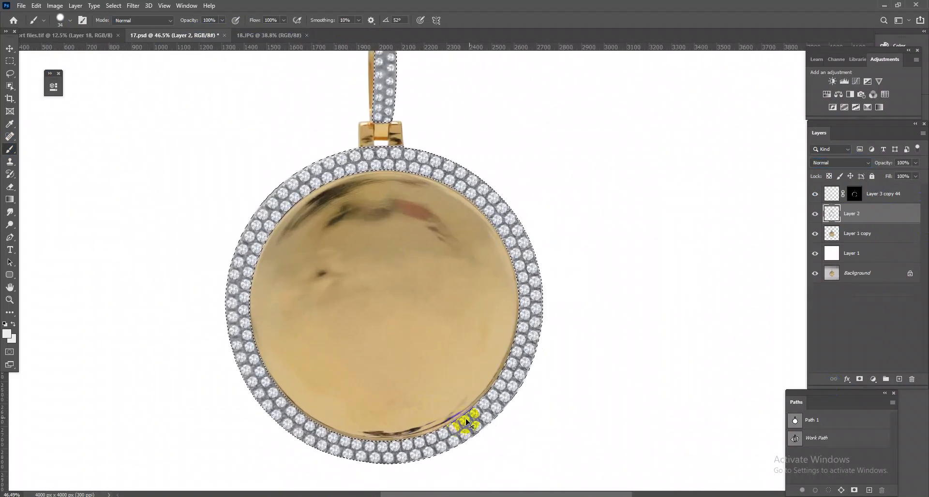
Apply the Camera Raw filter to Layer 2 with Sharpening 11, Noise Reduction 13, Contrast +100, Highlights +33, Shadows +75, Whites +23 and Blacks +100
{"action": "key", "text": "ctrl+shift+a"}
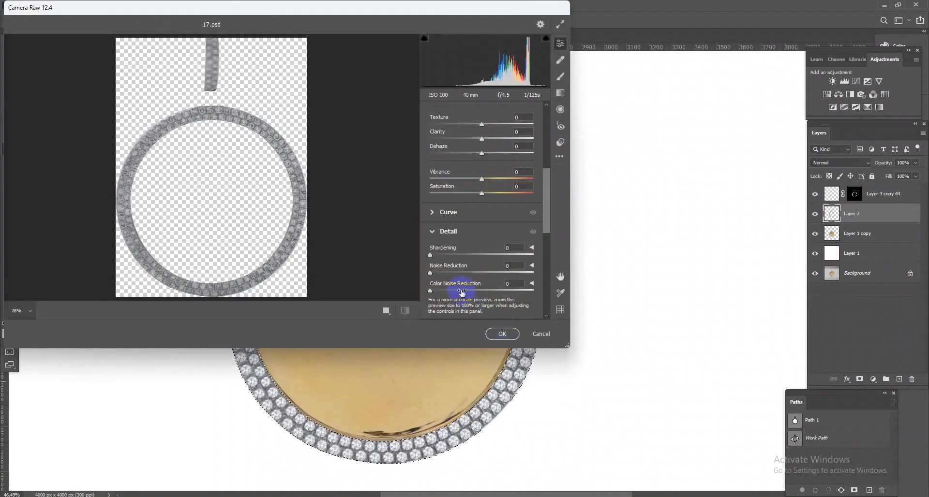
{"action": "left_click_drag", "start_coordinate": [430, 273], "coordinate": [437, 257]}
{"action": "scroll", "coordinate": [494, 204], "scroll_direction": "up", "scroll_amount": 1}
{"action": "scroll", "coordinate": [494, 204], "scroll_direction": "up", "scroll_amount": 1}
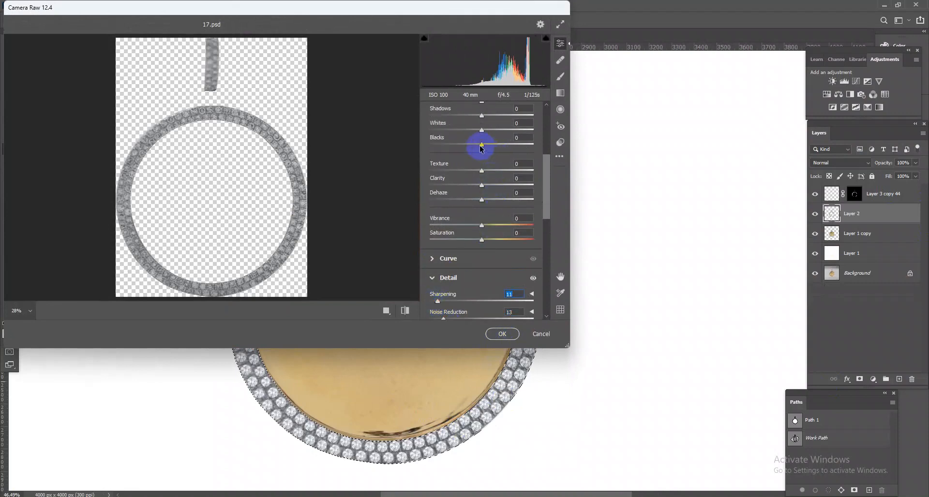
{"action": "left_click_drag", "start_coordinate": [483, 154], "coordinate": [535, 154]}
{"action": "scroll", "coordinate": [514, 134], "scroll_direction": "up", "scroll_amount": 1}
{"action": "scroll", "coordinate": [514, 134], "scroll_direction": "up", "scroll_amount": 2}
{"action": "left_click_drag", "start_coordinate": [484, 201], "coordinate": [531, 167]}
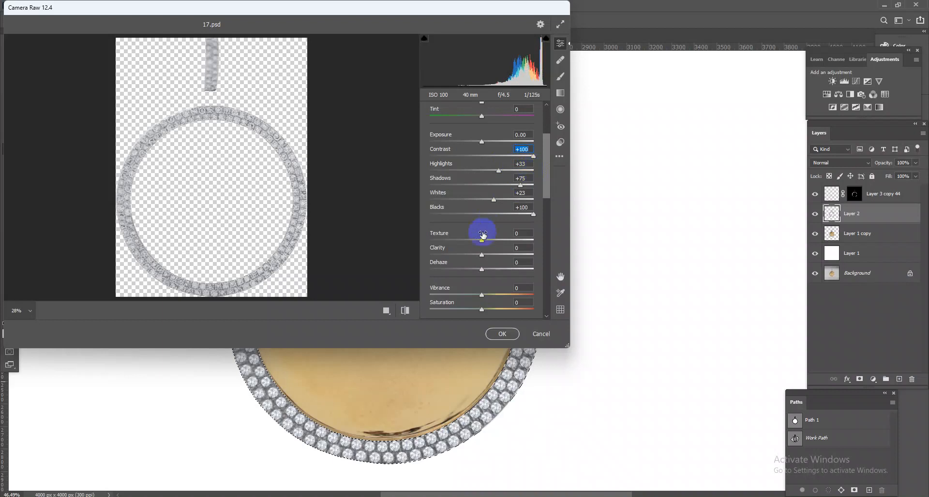
{"action": "left_click", "coordinate": [502, 334]}
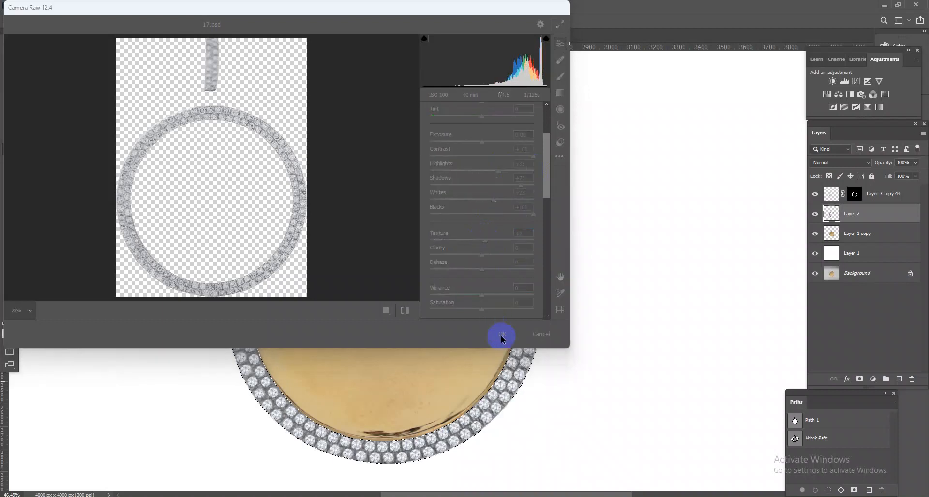
Add a Levels adjustment to the selected diamond setting with input black 6 and input white 244
{"action": "left_click_drag", "start_coordinate": [516, 356], "coordinate": [574, 376]}
{"action": "left_click_drag", "start_coordinate": [532, 340], "coordinate": [508, 269]}
{"action": "left_click_drag", "start_coordinate": [501, 315], "coordinate": [455, 196]}
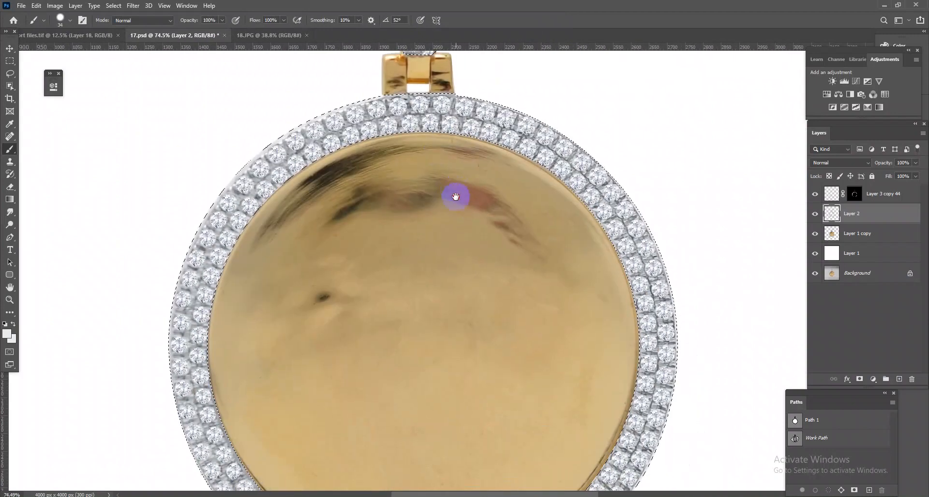
{"action": "left_click", "coordinate": [844, 81]}
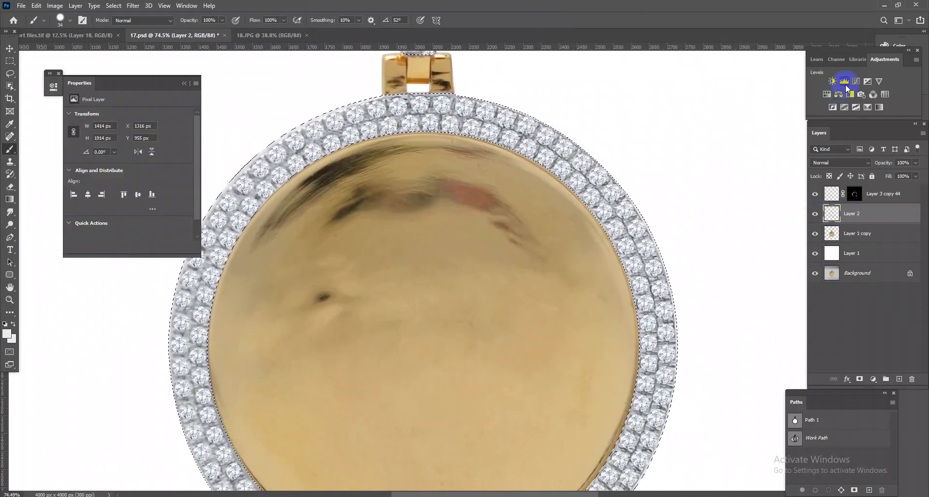
{"action": "left_click", "coordinate": [190, 184]}
{"action": "left_click_drag", "start_coordinate": [183, 185], "coordinate": [177, 184]}
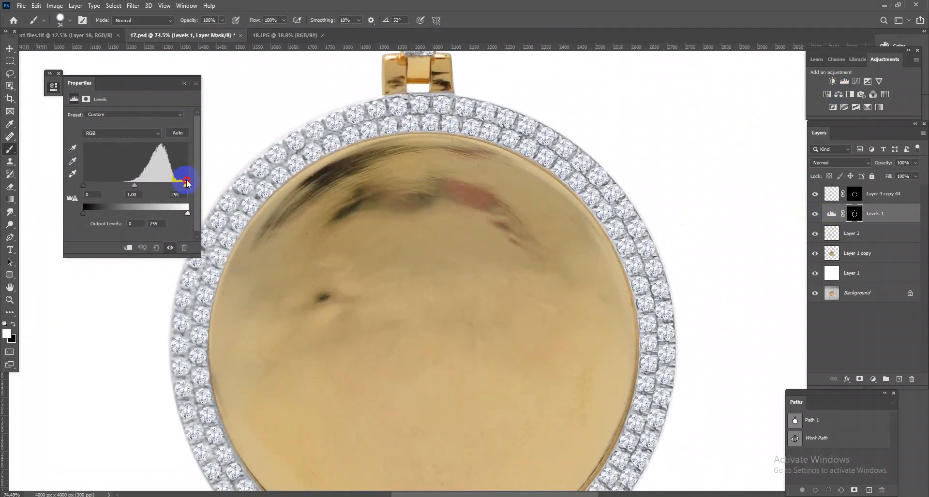
{"action": "left_click_drag", "start_coordinate": [83, 185], "coordinate": [86, 185]}
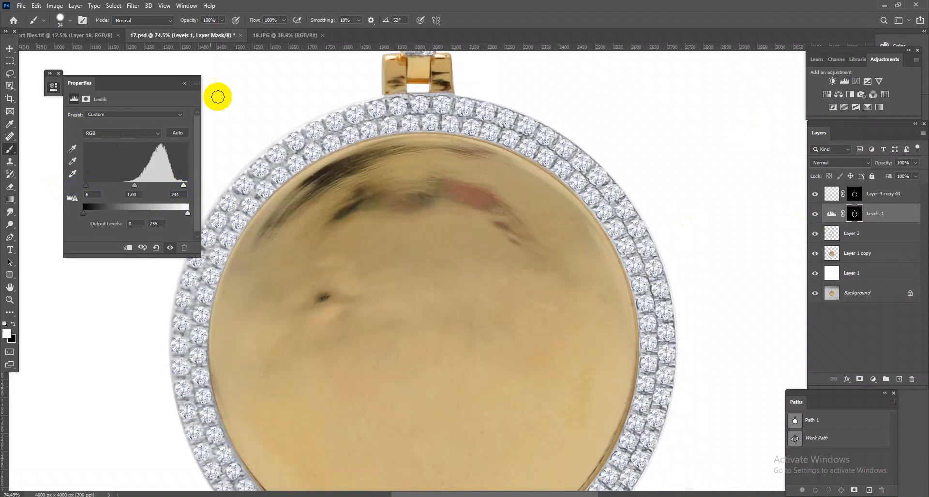
{"action": "left_click", "coordinate": [184, 85]}
Merge the Levels adjustment down into Layer 2 and save the document
{"action": "left_click_drag", "start_coordinate": [490, 269], "coordinate": [433, 199]}
{"action": "left_click_drag", "start_coordinate": [583, 293], "coordinate": [600, 294]}
{"action": "left_click_drag", "start_coordinate": [493, 302], "coordinate": [519, 312]}
{"action": "key", "text": "ctrl+e"}
{"action": "key", "text": "ctrl+s"}
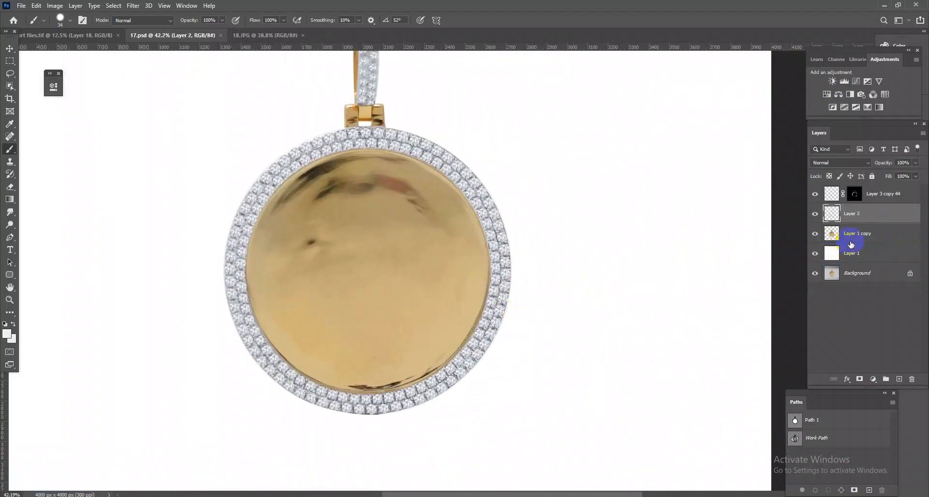
Smudge away the dark marks on both gold blocks of the hinge on Layer 1 copy, using 94% strength
{"action": "left_click", "coordinate": [851, 241]}
{"action": "left_click_drag", "start_coordinate": [443, 241], "coordinate": [454, 212]}
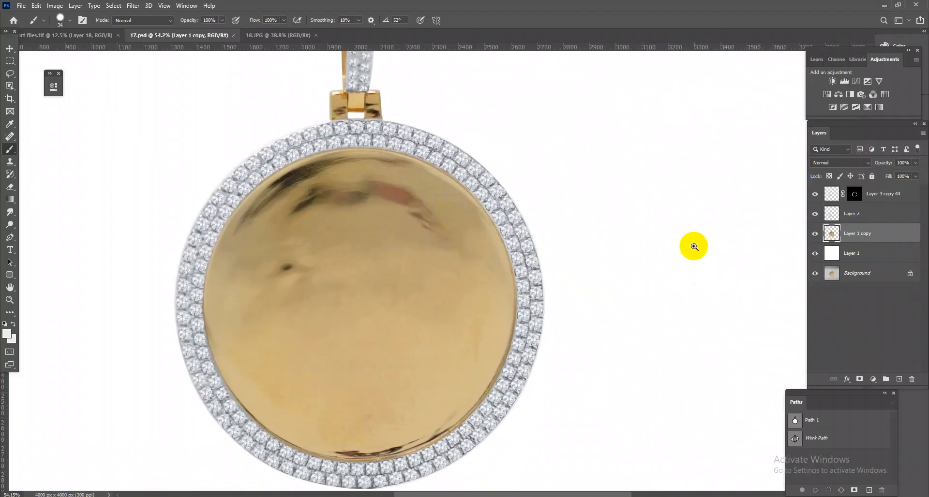
{"action": "left_click_drag", "start_coordinate": [394, 137], "coordinate": [515, 298]}
{"action": "left_click", "coordinate": [10, 212]}
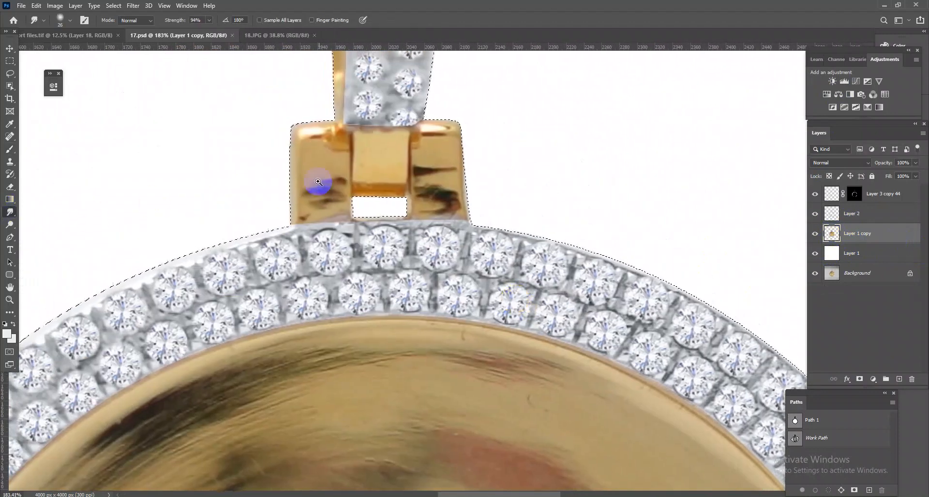
{"action": "mouse_move", "coordinate": [328, 154]}
{"action": "left_mouse_down"}
{"action": "mouse_move", "coordinate": [325, 140]}
{"action": "mouse_move", "coordinate": [338, 137]}
{"action": "mouse_move", "coordinate": [326, 131]}
{"action": "left_mouse_up"}
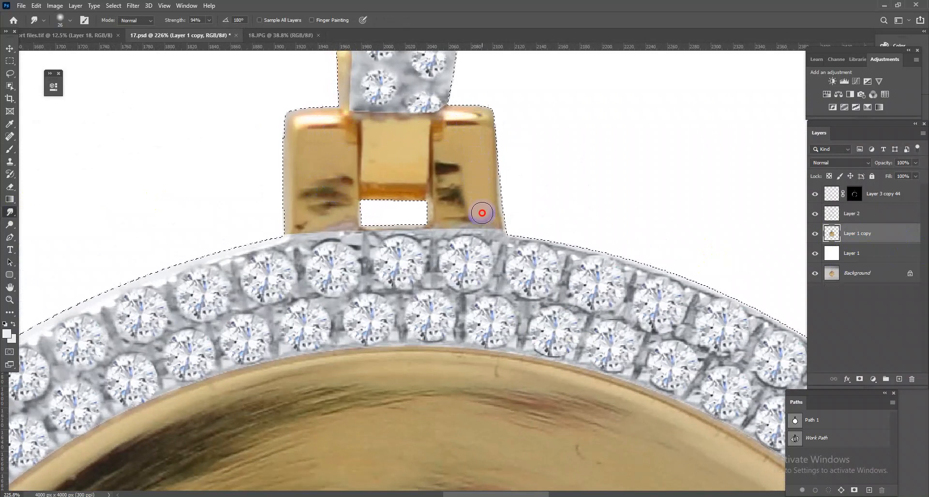
{"action": "mouse_move", "coordinate": [455, 211]}
{"action": "left_mouse_down"}
{"action": "mouse_move", "coordinate": [448, 149]}
{"action": "mouse_move", "coordinate": [448, 177]}
{"action": "left_mouse_up"}
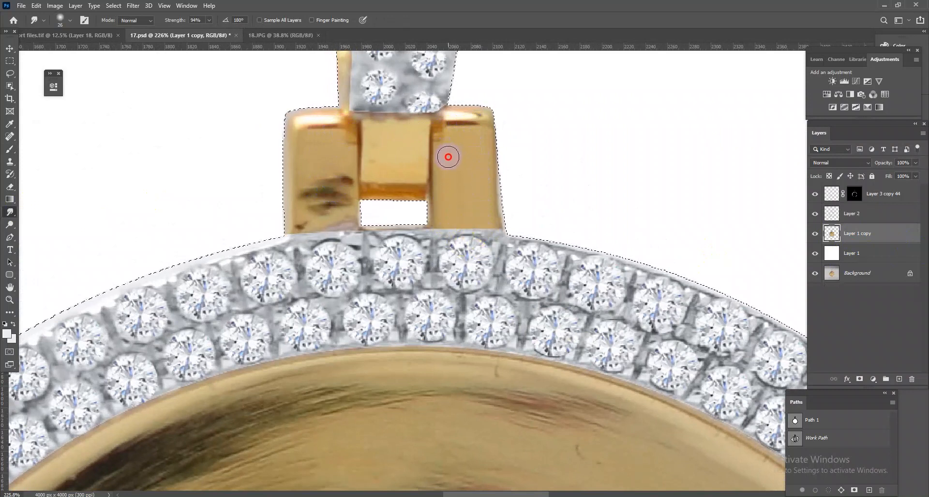
{"action": "left_click_drag", "start_coordinate": [348, 150], "coordinate": [340, 144]}
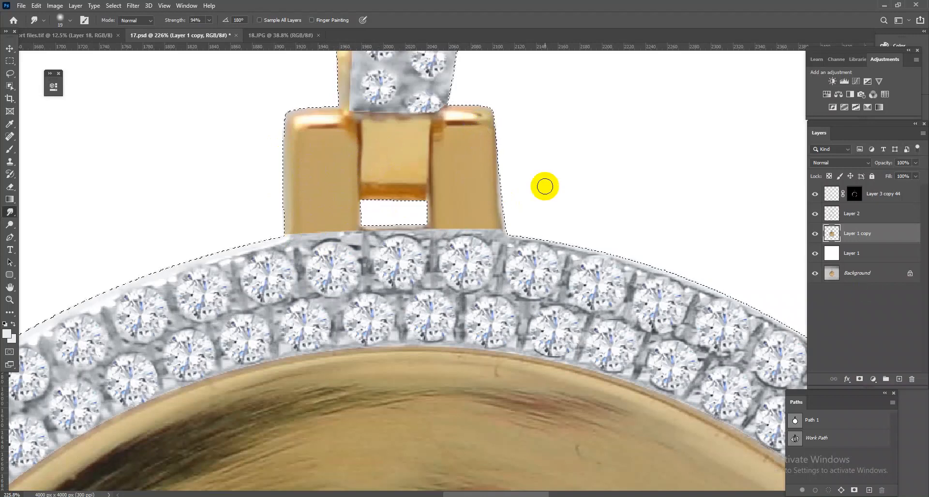
Smooth the gold hinge's inner edges and its central link by smudging along them
{"action": "left_click_drag", "start_coordinate": [442, 151], "coordinate": [443, 137]}
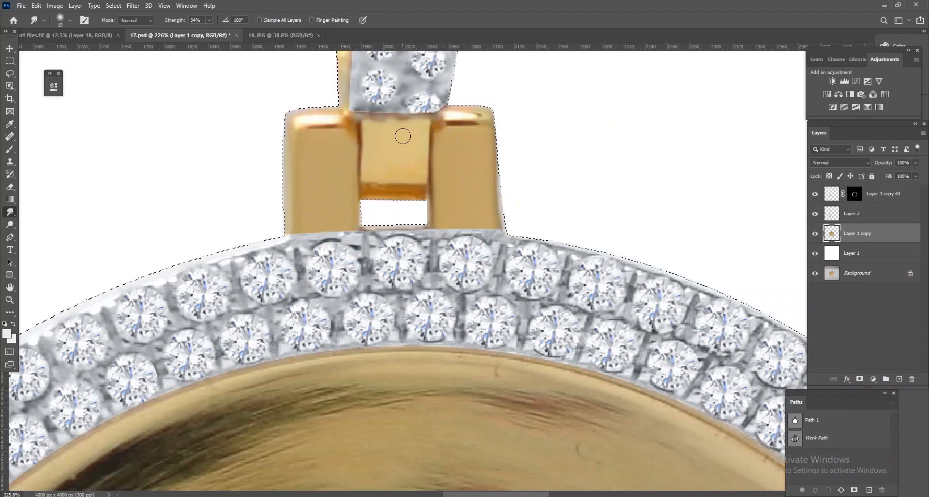
{"action": "mouse_move", "coordinate": [387, 121]}
{"action": "left_mouse_down"}
{"action": "mouse_move", "coordinate": [421, 124]}
{"action": "mouse_move", "coordinate": [389, 122]}
{"action": "mouse_move", "coordinate": [422, 122]}
{"action": "mouse_move", "coordinate": [361, 113]}
{"action": "mouse_move", "coordinate": [410, 121]}
{"action": "mouse_move", "coordinate": [372, 121]}
{"action": "mouse_move", "coordinate": [402, 125]}
{"action": "mouse_move", "coordinate": [406, 148]}
{"action": "mouse_move", "coordinate": [411, 119]}
{"action": "left_mouse_up"}
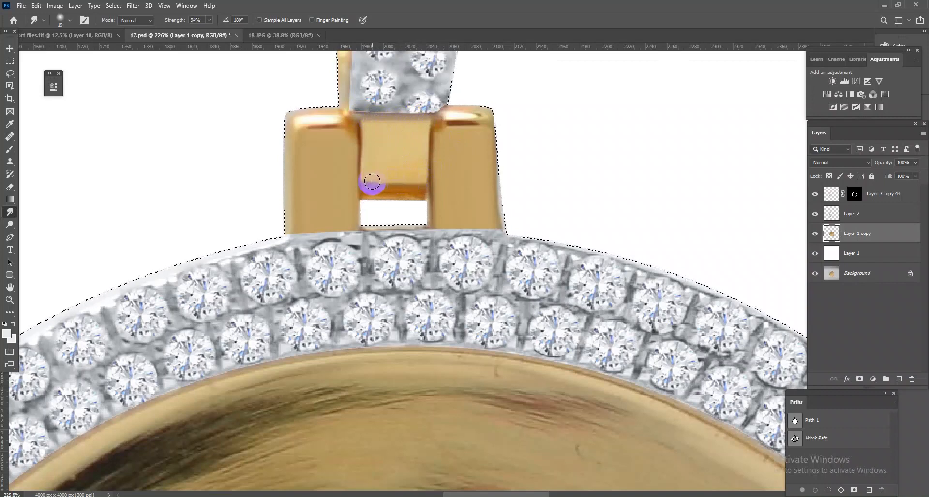
{"action": "scroll", "coordinate": [358, 95], "scroll_direction": "down", "scroll_amount": 6}
{"action": "scroll", "coordinate": [387, 96], "scroll_direction": "up", "scroll_amount": 9}
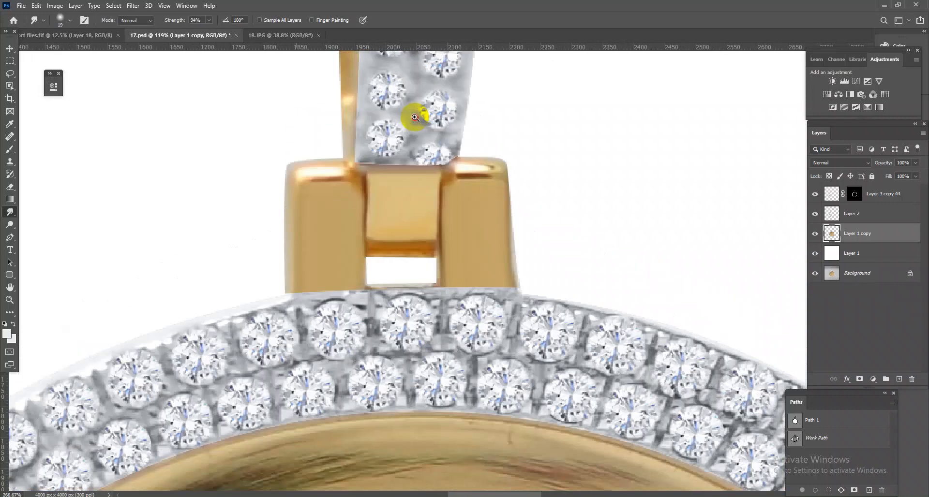
{"action": "scroll", "coordinate": [351, 110], "scroll_direction": "down", "scroll_amount": 5}
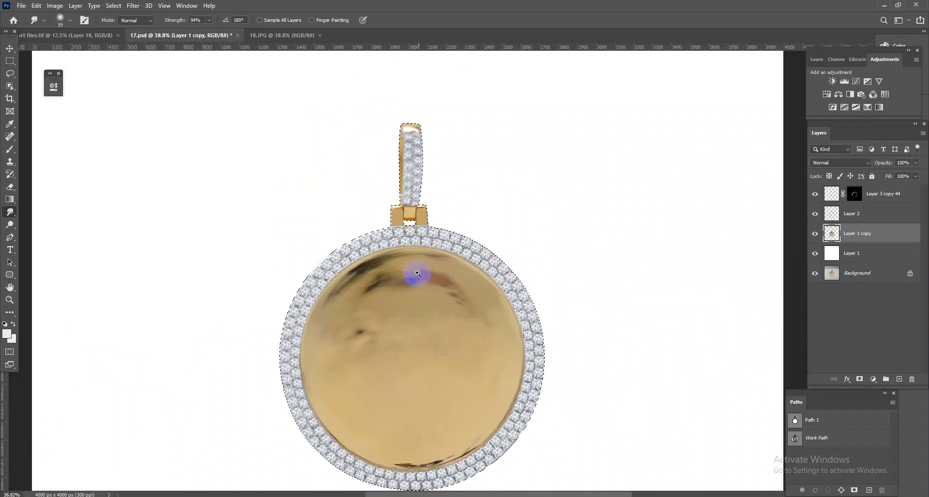
Draw an elliptical path over the medallion's gold disc, centred roughly on the disc
{"action": "scroll", "coordinate": [471, 348], "scroll_direction": "up", "scroll_amount": 1}
{"action": "left_click_drag", "start_coordinate": [471, 347], "coordinate": [444, 251]}
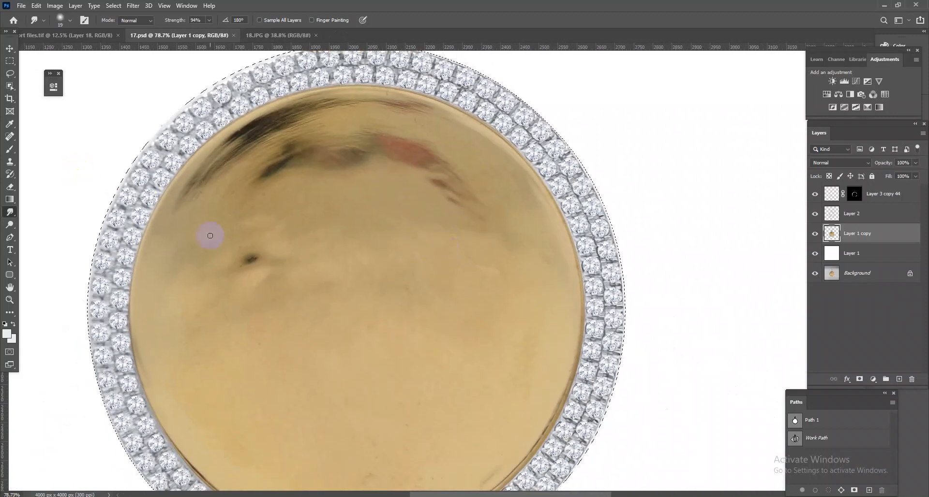
{"action": "scroll", "coordinate": [397, 184], "scroll_direction": "down", "scroll_amount": 2}
{"action": "scroll", "coordinate": [404, 453], "scroll_direction": "up", "scroll_amount": 2}
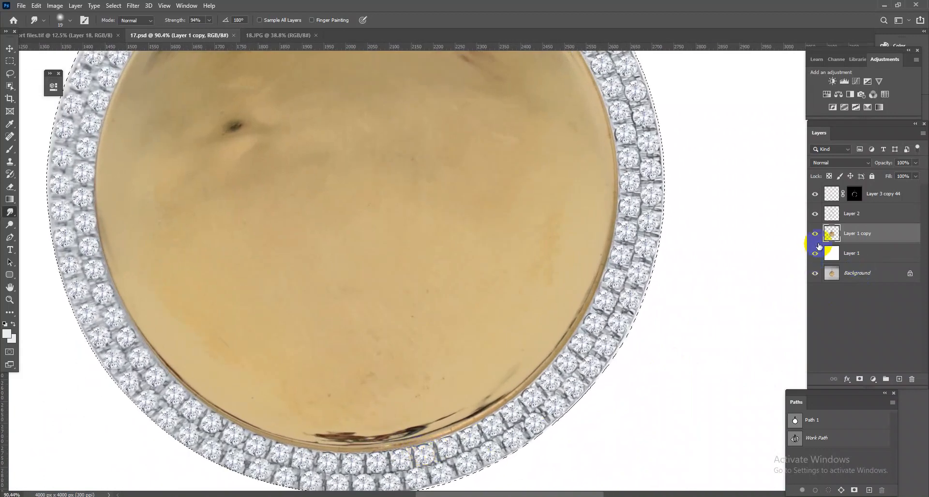
{"action": "left_click", "coordinate": [9, 275]}
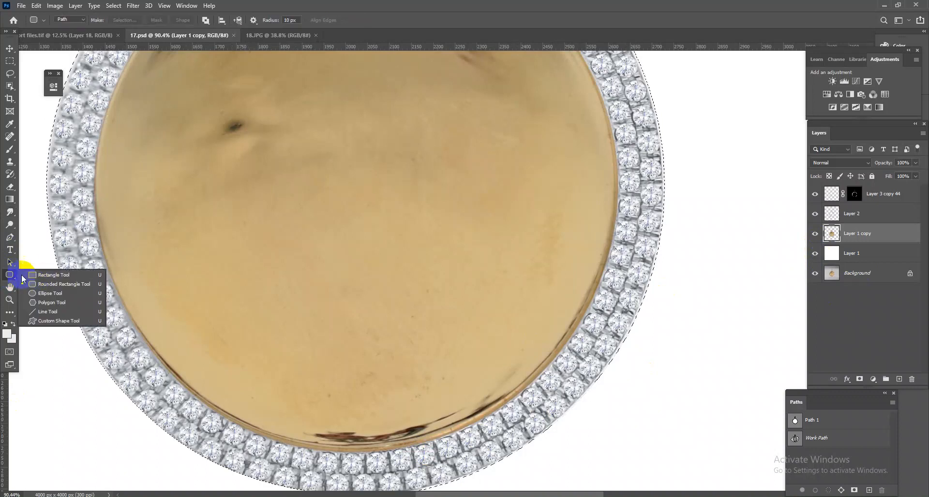
{"action": "left_click", "coordinate": [46, 293]}
{"action": "scroll", "coordinate": [383, 219], "scroll_direction": "down", "scroll_amount": 3}
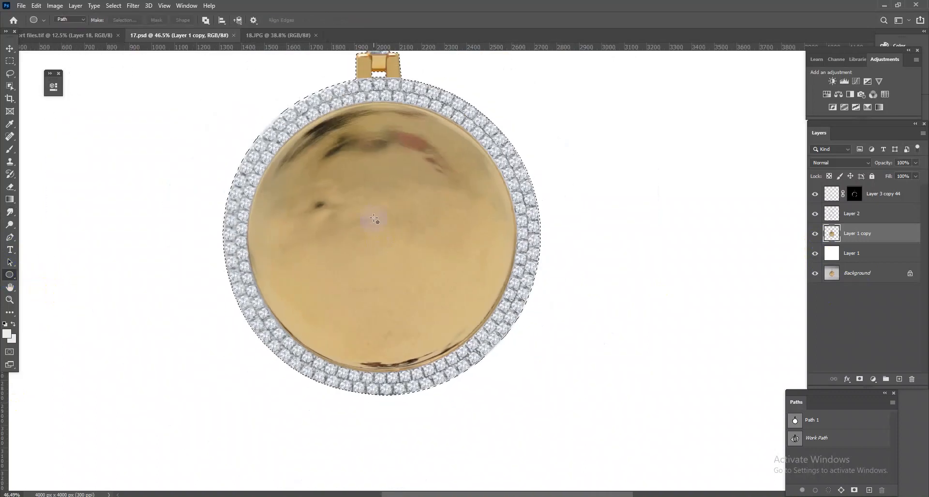
{"action": "mouse_move", "coordinate": [383, 219]}
{"action": "left_mouse_down"}
{"action": "mouse_move", "coordinate": [605, 353]}
{"action": "mouse_move", "coordinate": [566, 321]}
{"action": "left_mouse_up"}
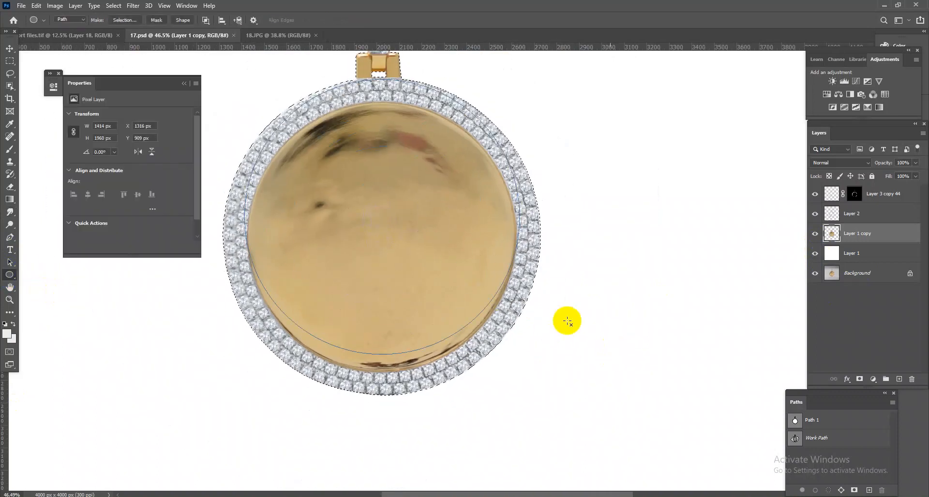
{"action": "left_click", "coordinate": [186, 84]}
{"action": "scroll", "coordinate": [502, 328], "scroll_direction": "up", "scroll_amount": 3}
Transform the elliptical path so its lower and upper edges meet the rim of the gold disc
{"action": "key", "text": "ctrl+t"}
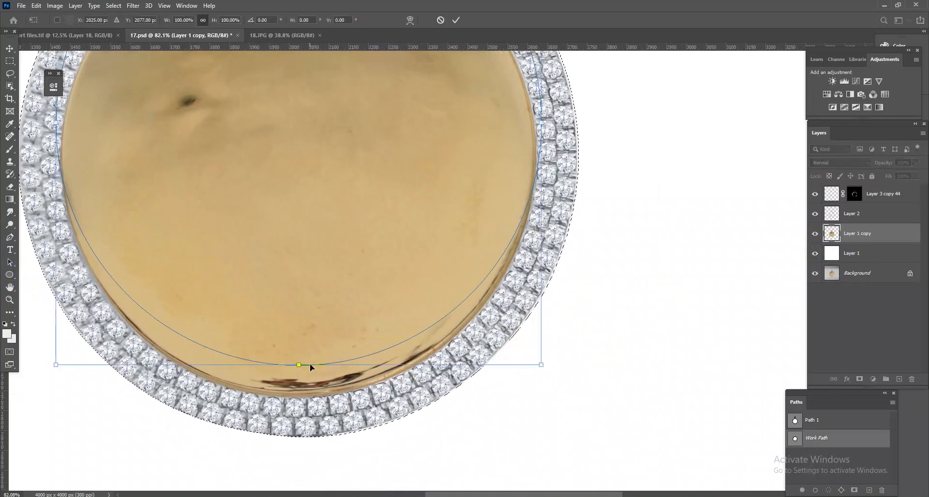
{"action": "left_click_drag", "start_coordinate": [297, 366], "coordinate": [295, 396]}
{"action": "left_click_drag", "start_coordinate": [388, 353], "coordinate": [373, 304]}
{"action": "left_click_drag", "start_coordinate": [344, 145], "coordinate": [359, 255]}
{"action": "left_click_drag", "start_coordinate": [319, 169], "coordinate": [367, 180]}
{"action": "left_click_drag", "start_coordinate": [350, 147], "coordinate": [356, 201]}
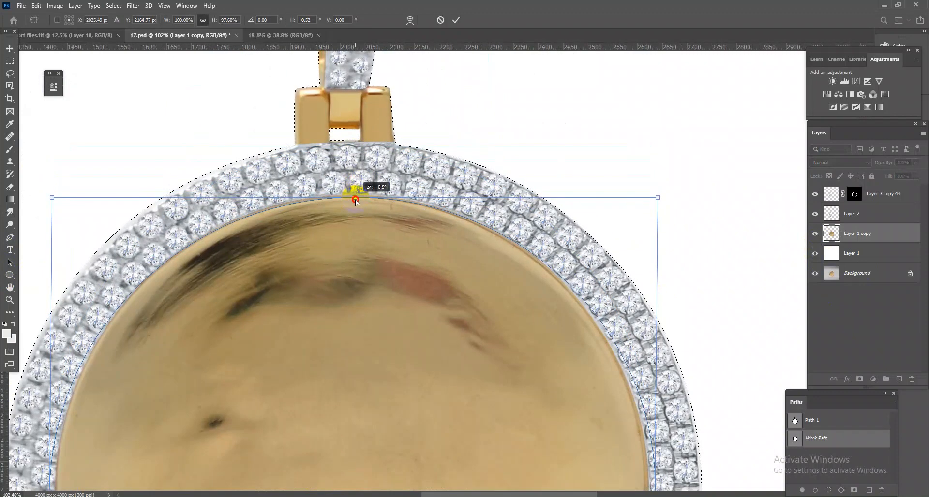
Scale the path to about 97.64% and rotate it about 0.28° to match the sides of the disc
{"action": "scroll", "coordinate": [426, 161], "scroll_direction": "down", "scroll_amount": 2}
{"action": "scroll", "coordinate": [600, 365], "scroll_direction": "up", "scroll_amount": 3}
{"action": "left_click_drag", "start_coordinate": [599, 365], "coordinate": [583, 369]}
{"action": "scroll", "coordinate": [584, 370], "scroll_direction": "down", "scroll_amount": 3}
{"action": "scroll", "coordinate": [338, 334], "scroll_direction": "up", "scroll_amount": 3}
{"action": "left_click_drag", "start_coordinate": [347, 331], "coordinate": [351, 335]}
{"action": "scroll", "coordinate": [332, 224], "scroll_direction": "down", "scroll_amount": 3}
{"action": "scroll", "coordinate": [406, 176], "scroll_direction": "up", "scroll_amount": 1}
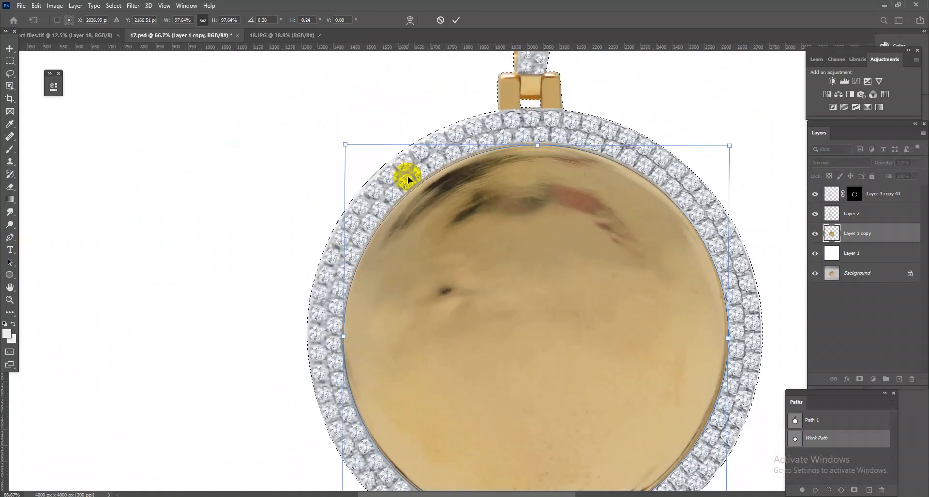
Fine-tune the lower corners of the path's transform box to fit the disc's bottom edge and apply the transform
{"action": "scroll", "coordinate": [408, 200], "scroll_direction": "down", "scroll_amount": 1}
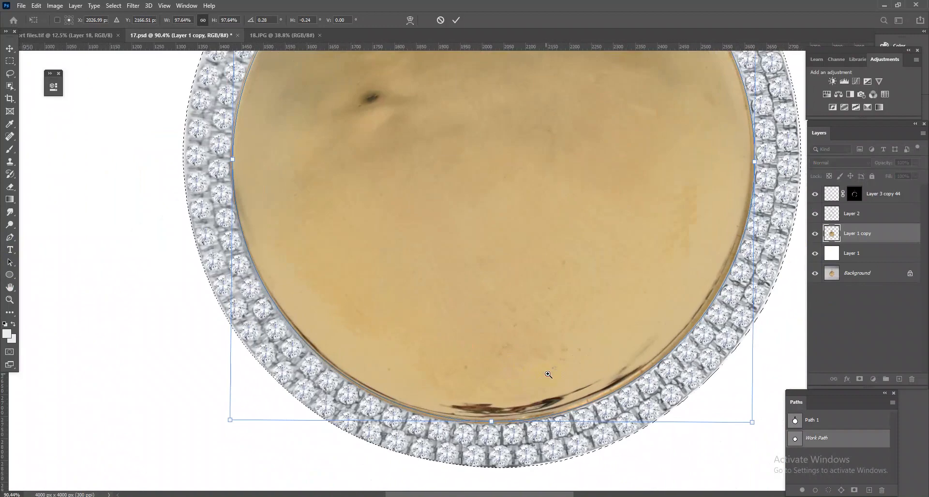
{"action": "left_click_drag", "start_coordinate": [754, 424], "coordinate": [749, 422]}
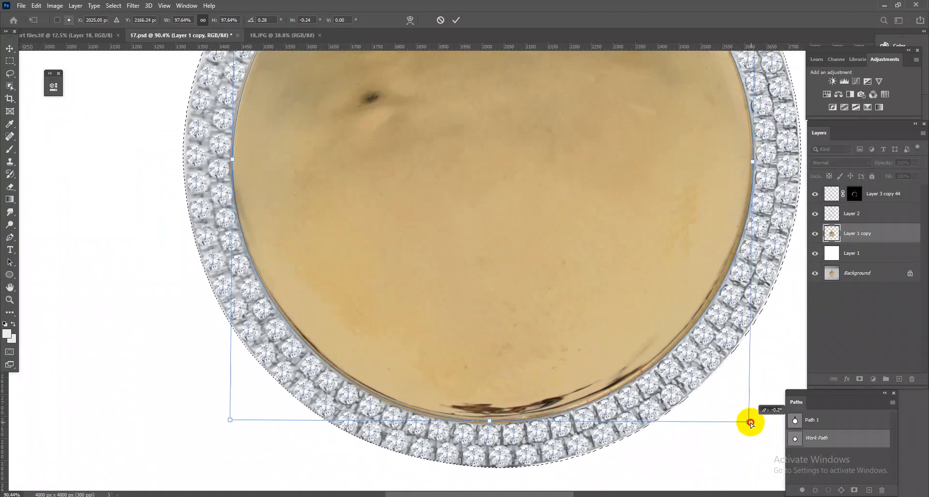
{"action": "left_click_drag", "start_coordinate": [231, 419], "coordinate": [233, 419]}
{"action": "left_click_drag", "start_coordinate": [338, 288], "coordinate": [316, 235]}
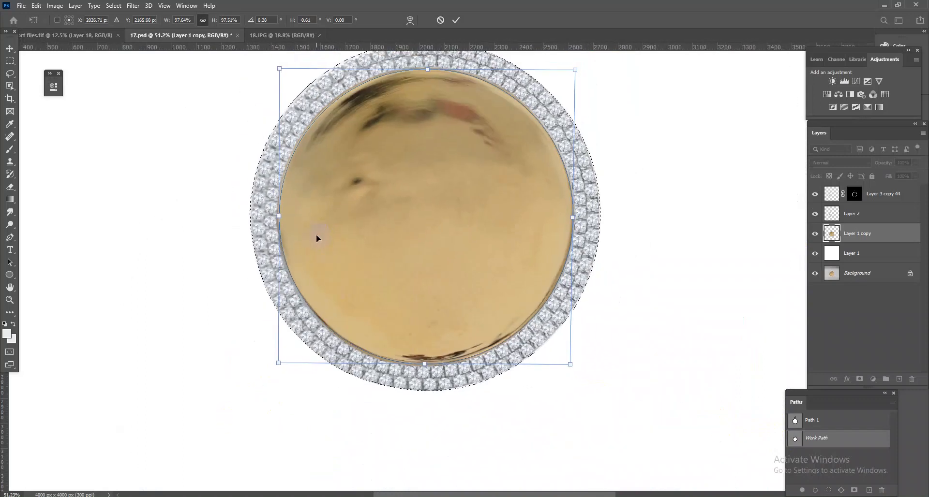
{"action": "key", "text": "Return"}
Load the elliptical path as a selection and copy the gold disc from Layer 1 copy to a new layer
{"action": "key", "text": "u"}
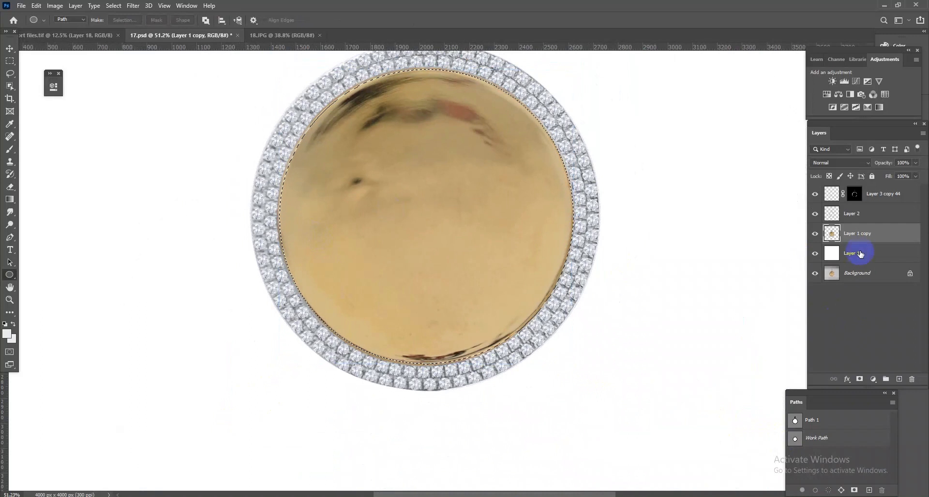
{"action": "key", "text": "ctrl+j"}
{"action": "left_click_drag", "start_coordinate": [424, 203], "coordinate": [436, 209]}
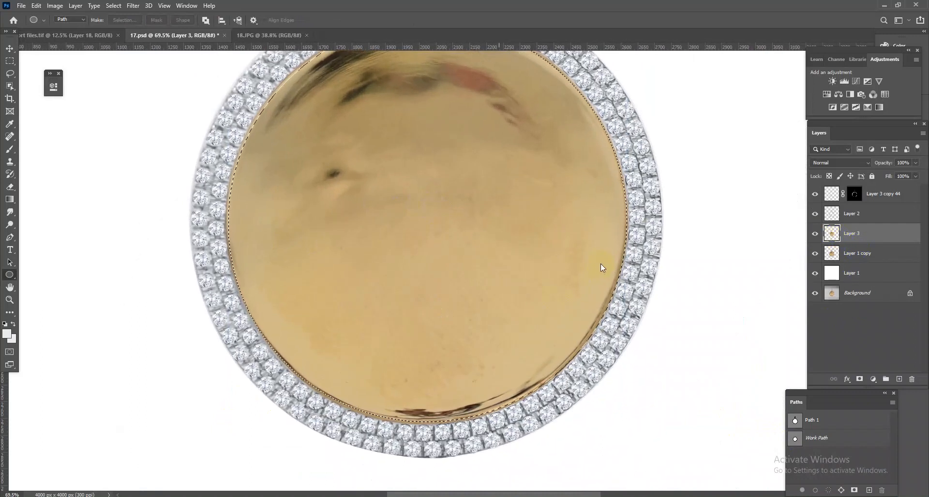
Smooth Layer 3 with the Camera Raw filter at Noise Reduction 100, repeat the filter once more and deselect
{"action": "key", "text": "ctrl+shift+a"}
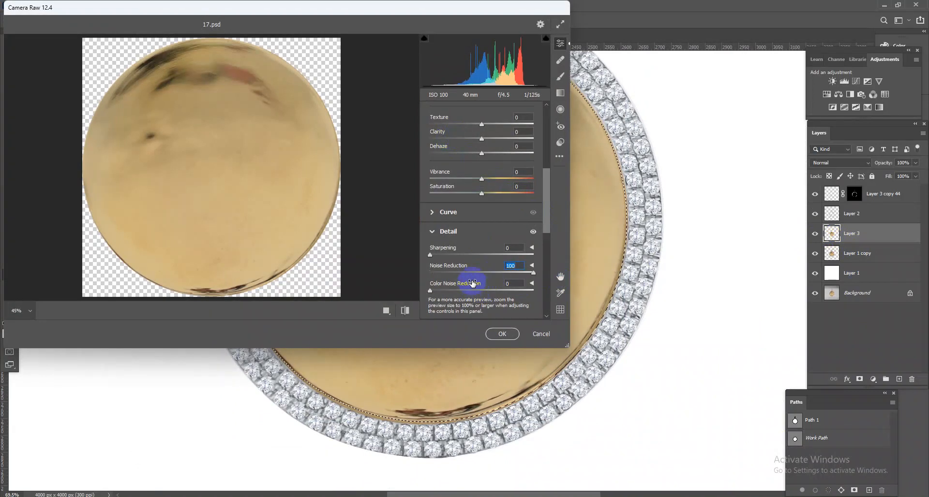
{"action": "left_click", "coordinate": [501, 344]}
{"action": "left_click_drag", "start_coordinate": [498, 331], "coordinate": [536, 364]}
{"action": "left_click", "coordinate": [133, 5]}
{"action": "left_click", "coordinate": [143, 15]}
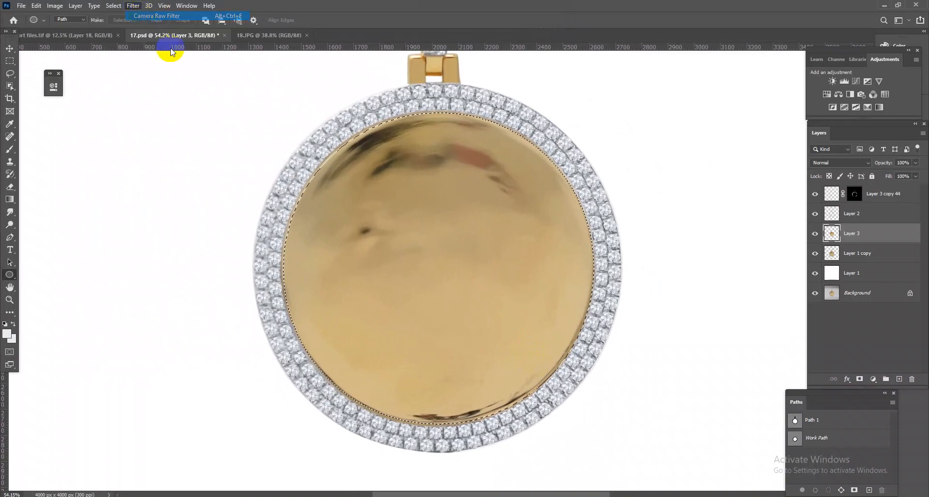
{"action": "scroll", "coordinate": [519, 246], "scroll_direction": "down", "scroll_amount": 6}
{"action": "scroll", "coordinate": [540, 289], "scroll_direction": "up", "scroll_amount": 6}
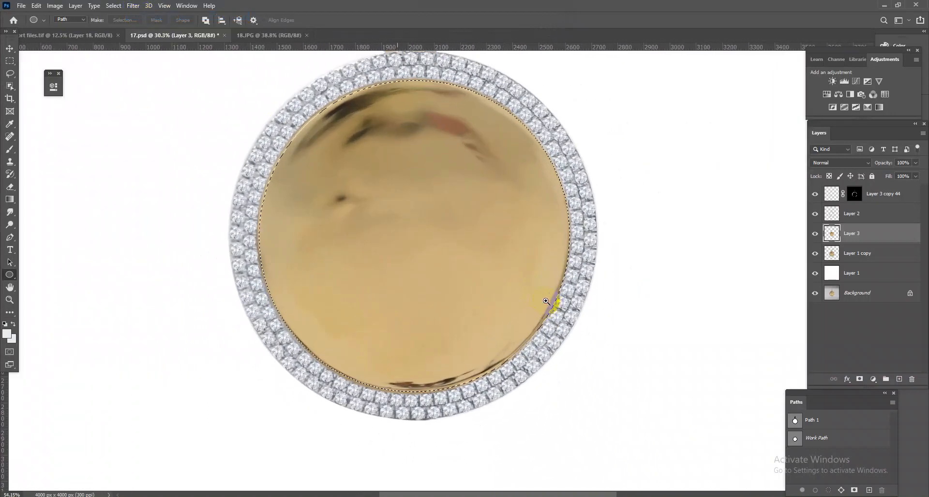
{"action": "key", "text": "ctrl+d"}
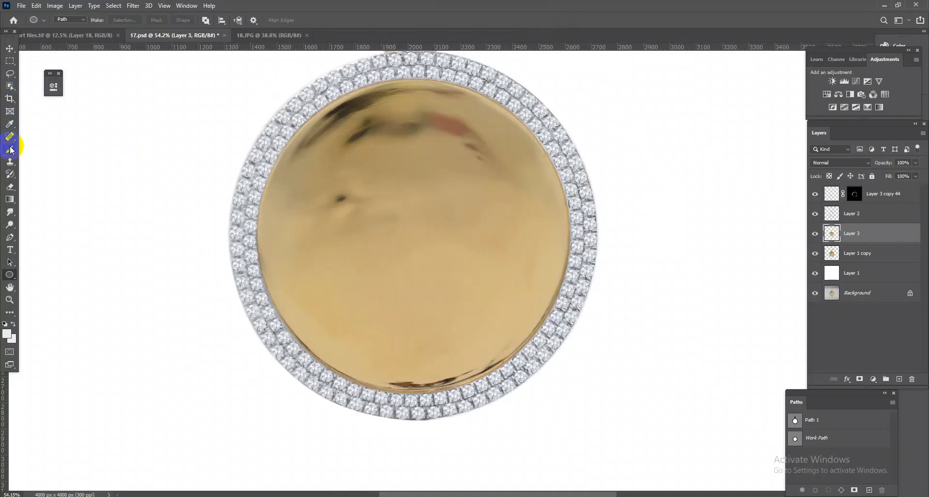
{"action": "left_click", "coordinate": [10, 60]}
{"action": "left_click_drag", "start_coordinate": [212, 202], "coordinate": [623, 402]}
{"action": "key", "text": "ctrl+d"}
Blend away the dark marks along the disc's lower rim with the Mixer Brush at Wet 21%, Load 66% and Mix 49%
{"action": "left_click_drag", "start_coordinate": [490, 346], "coordinate": [521, 357]}
{"action": "right_click", "coordinate": [9, 150]}
{"action": "left_click", "coordinate": [36, 174]}
{"action": "mouse_move", "coordinate": [318, 241]}
{"action": "left_mouse_down"}
{"action": "mouse_move", "coordinate": [330, 245]}
{"action": "mouse_move", "coordinate": [311, 262]}
{"action": "left_mouse_up"}
{"action": "left_click", "coordinate": [313, 247], "text": "alt"}
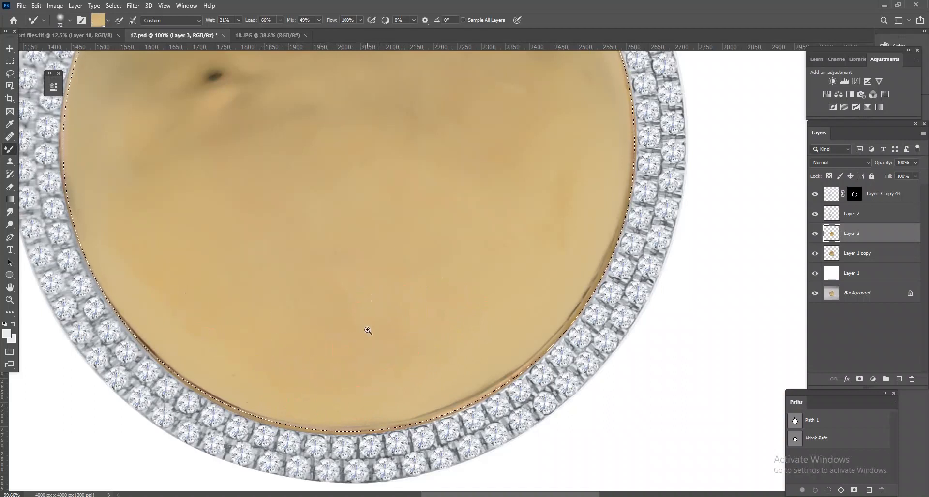
Blend out the dark and reddish reflections across the upper part of the disc using sampled gold tones
{"action": "left_click_drag", "start_coordinate": [364, 330], "coordinate": [300, 310]}
{"action": "left_click_drag", "start_coordinate": [345, 197], "coordinate": [400, 218]}
{"action": "left_click_drag", "start_coordinate": [456, 320], "coordinate": [522, 311]}
{"action": "mouse_move", "coordinate": [502, 259]}
{"action": "left_mouse_down"}
{"action": "mouse_move", "coordinate": [451, 218]}
{"action": "mouse_move", "coordinate": [395, 201]}
{"action": "mouse_move", "coordinate": [444, 214]}
{"action": "mouse_move", "coordinate": [354, 186]}
{"action": "mouse_move", "coordinate": [450, 192]}
{"action": "mouse_move", "coordinate": [539, 335]}
{"action": "mouse_move", "coordinate": [525, 291]}
{"action": "mouse_move", "coordinate": [443, 174]}
{"action": "mouse_move", "coordinate": [460, 204]}
{"action": "mouse_move", "coordinate": [367, 161]}
{"action": "mouse_move", "coordinate": [402, 177]}
{"action": "mouse_move", "coordinate": [301, 186]}
{"action": "mouse_move", "coordinate": [360, 171]}
{"action": "mouse_move", "coordinate": [256, 205]}
{"action": "mouse_move", "coordinate": [370, 206]}
{"action": "left_mouse_up"}
{"action": "left_click", "coordinate": [405, 184], "text": "alt"}
{"action": "left_click_drag", "start_coordinate": [407, 171], "coordinate": [363, 176]}
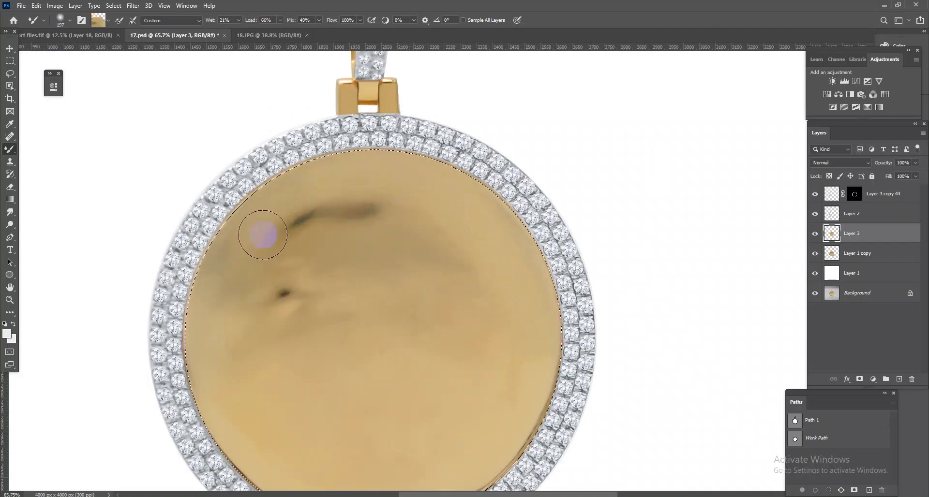
Redo the blending of the remaining dark streak at the disc's upper left with a 246 px Mixer Brush and freshly sampled gold
{"action": "mouse_move", "coordinate": [428, 221]}
{"action": "left_mouse_down"}
{"action": "mouse_move", "coordinate": [361, 205]}
{"action": "mouse_move", "coordinate": [279, 234]}
{"action": "left_mouse_up"}
{"action": "key", "text": "ctrl+z"}
{"action": "left_click_drag", "start_coordinate": [409, 209], "coordinate": [418, 211]}
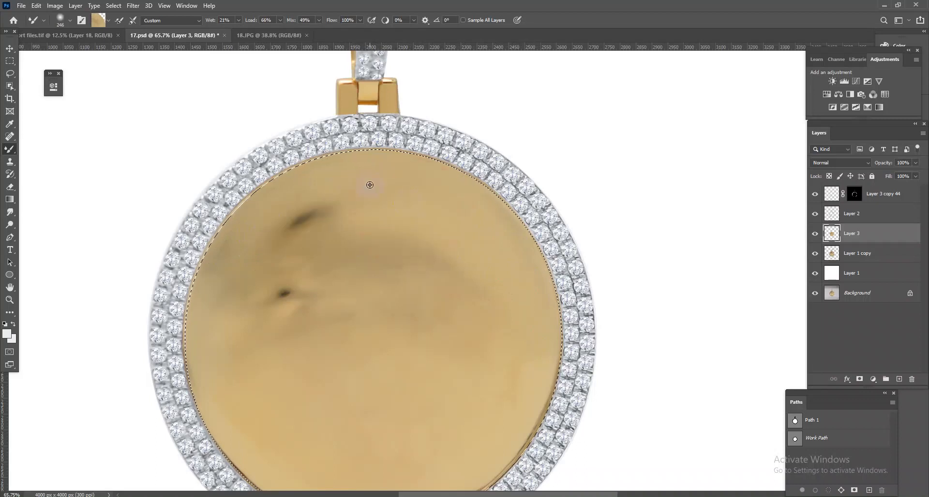
{"action": "left_click_drag", "start_coordinate": [369, 184], "coordinate": [270, 241]}
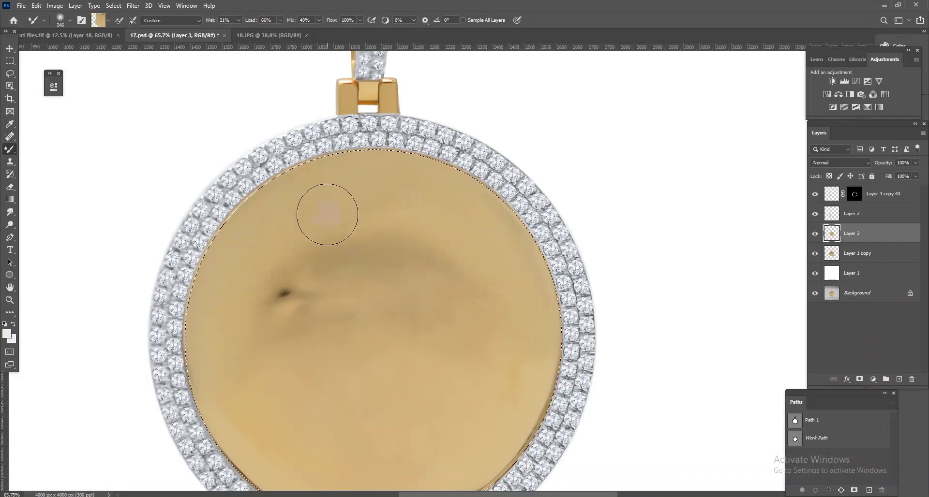
{"action": "left_click", "coordinate": [487, 226], "text": "alt"}
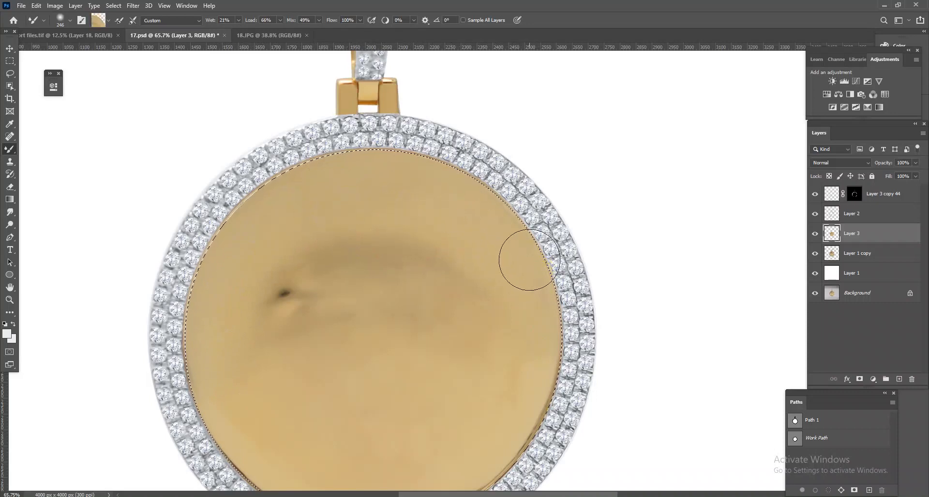
{"action": "left_click", "coordinate": [484, 344], "text": "alt"}
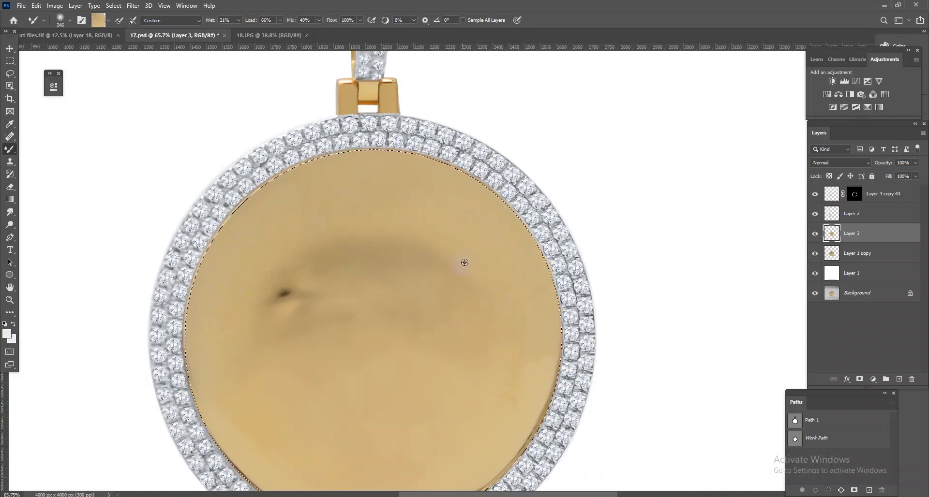
Even out the shadow band and dark spot across the middle of the disc with a soft Mixer Brush at 2% hardness
{"action": "mouse_move", "coordinate": [458, 252]}
{"action": "left_mouse_down"}
{"action": "mouse_move", "coordinate": [477, 312]}
{"action": "mouse_move", "coordinate": [417, 318]}
{"action": "mouse_move", "coordinate": [404, 259]}
{"action": "mouse_move", "coordinate": [344, 271]}
{"action": "mouse_move", "coordinate": [394, 238]}
{"action": "mouse_move", "coordinate": [345, 243]}
{"action": "mouse_move", "coordinate": [303, 279]}
{"action": "left_mouse_up"}
{"action": "left_click", "coordinate": [435, 255], "text": "alt"}
{"action": "mouse_move", "coordinate": [425, 383]}
{"action": "left_mouse_down"}
{"action": "mouse_move", "coordinate": [458, 381]}
{"action": "mouse_move", "coordinate": [452, 325]}
{"action": "mouse_move", "coordinate": [467, 303]}
{"action": "mouse_move", "coordinate": [508, 340]}
{"action": "left_mouse_up"}
{"action": "right_click", "coordinate": [482, 290]}
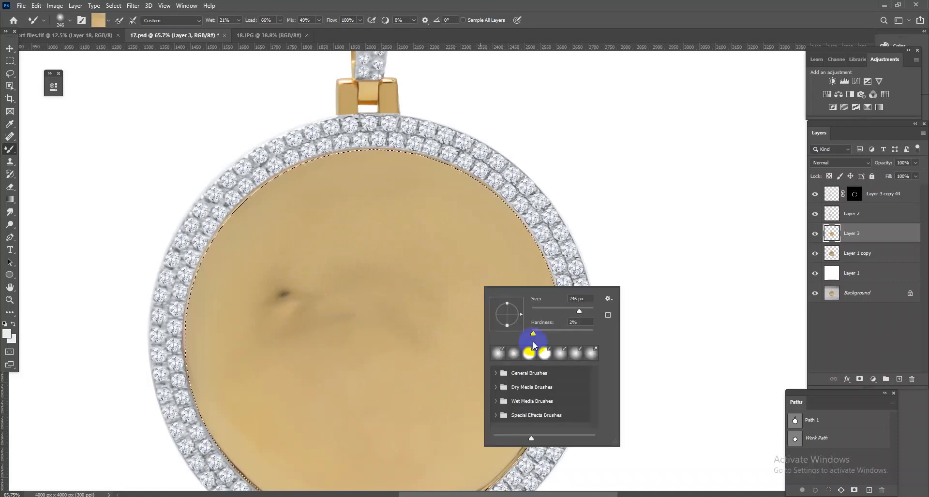
{"action": "left_click", "coordinate": [445, 336]}
{"action": "left_click_drag", "start_coordinate": [471, 360], "coordinate": [491, 273]}
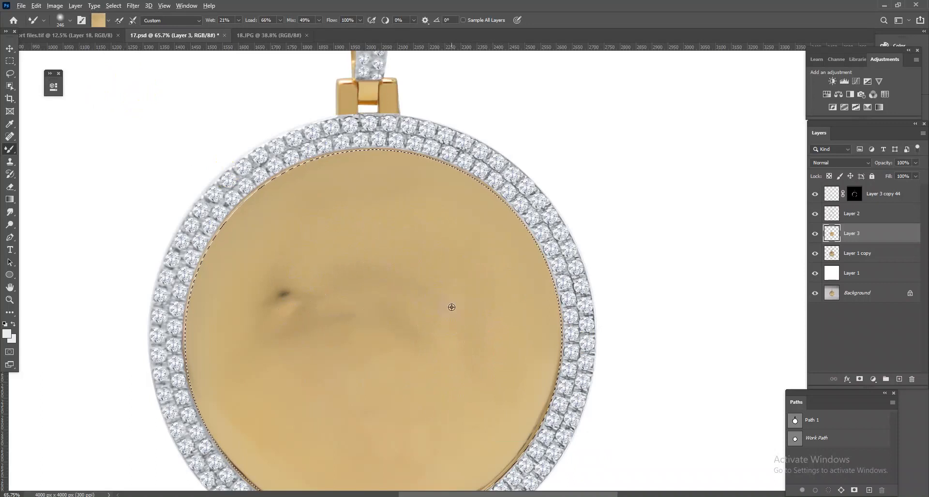
{"action": "mouse_move", "coordinate": [463, 346]}
{"action": "left_mouse_down"}
{"action": "mouse_move", "coordinate": [412, 251]}
{"action": "mouse_move", "coordinate": [406, 320]}
{"action": "mouse_move", "coordinate": [415, 360]}
{"action": "mouse_move", "coordinate": [404, 304]}
{"action": "mouse_move", "coordinate": [432, 274]}
{"action": "mouse_move", "coordinate": [419, 324]}
{"action": "mouse_move", "coordinate": [379, 332]}
{"action": "mouse_move", "coordinate": [358, 284]}
{"action": "mouse_move", "coordinate": [369, 262]}
{"action": "mouse_move", "coordinate": [326, 314]}
{"action": "mouse_move", "coordinate": [327, 303]}
{"action": "mouse_move", "coordinate": [380, 366]}
{"action": "mouse_move", "coordinate": [335, 360]}
{"action": "mouse_move", "coordinate": [307, 283]}
{"action": "mouse_move", "coordinate": [272, 325]}
{"action": "mouse_move", "coordinate": [288, 368]}
{"action": "mouse_move", "coordinate": [261, 299]}
{"action": "mouse_move", "coordinate": [299, 366]}
{"action": "left_mouse_up"}
{"action": "key", "text": "ctrl+0"}
{"action": "scroll", "coordinate": [353, 238], "scroll_direction": "down", "scroll_amount": 3}
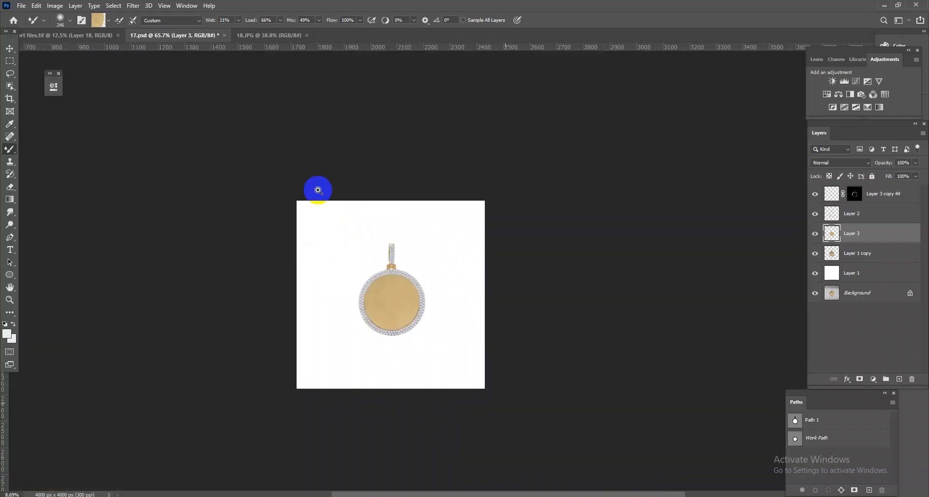
Brighten the gold disc with large Dodge tool strokes, using the Highlights range at 5% exposure
{"action": "scroll", "coordinate": [434, 344], "scroll_direction": "up", "scroll_amount": 8}
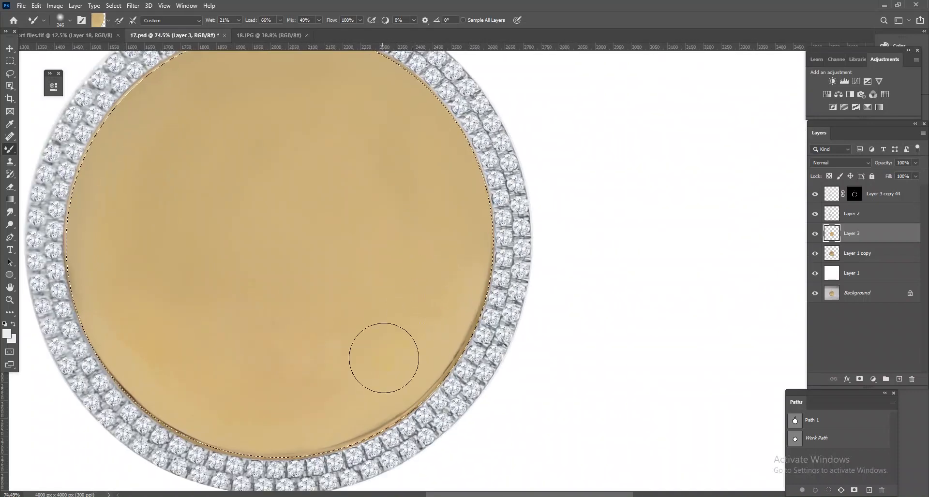
{"action": "scroll", "coordinate": [357, 257], "scroll_direction": "down", "scroll_amount": 2}
{"action": "scroll", "coordinate": [228, 295], "scroll_direction": "up", "scroll_amount": 1}
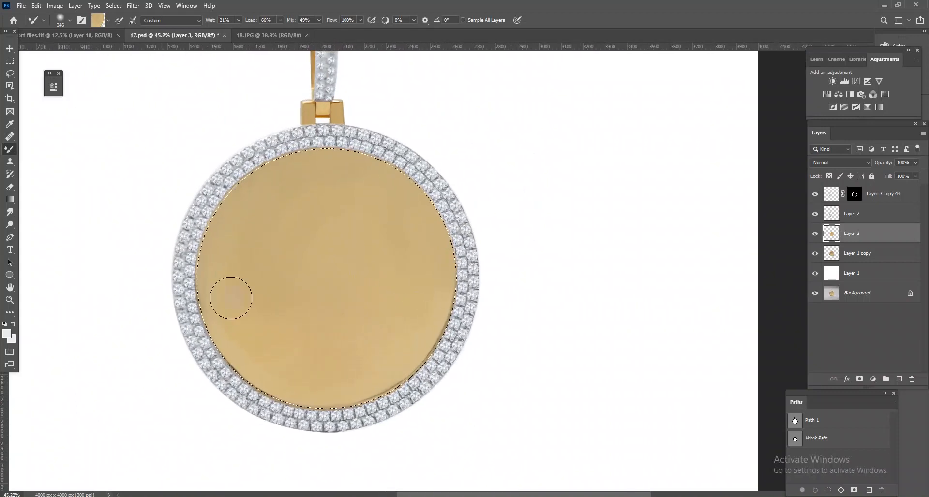
{"action": "left_click", "coordinate": [12, 226]}
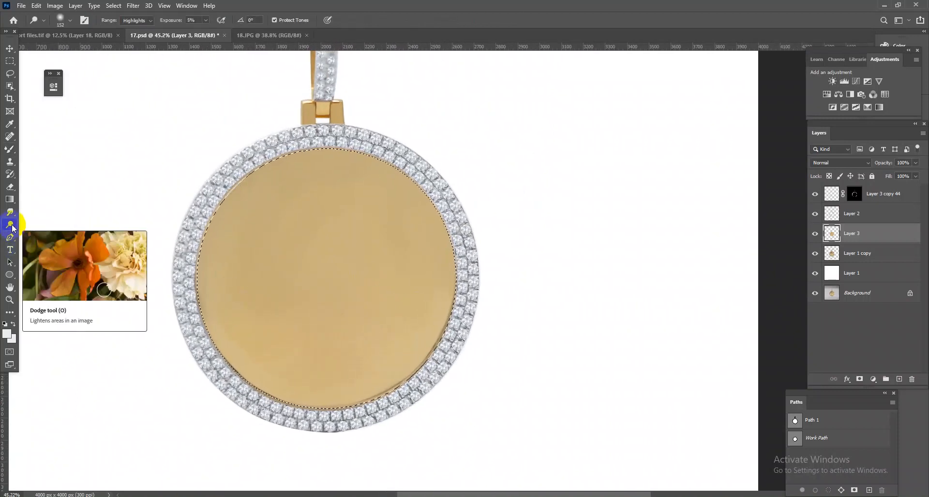
{"action": "right_click", "coordinate": [12, 226]}
{"action": "left_click", "coordinate": [39, 224]}
{"action": "left_click_drag", "start_coordinate": [365, 302], "coordinate": [484, 333]}
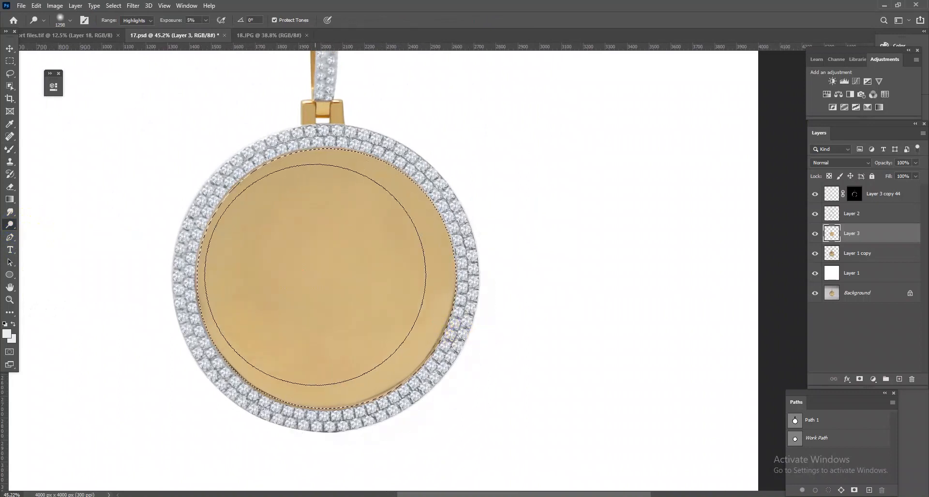
{"action": "mouse_move", "coordinate": [449, 230]}
{"action": "left_mouse_down"}
{"action": "mouse_move", "coordinate": [489, 224]}
{"action": "mouse_move", "coordinate": [443, 247]}
{"action": "left_mouse_up"}
{"action": "left_click_drag", "start_coordinate": [349, 264], "coordinate": [310, 266]}
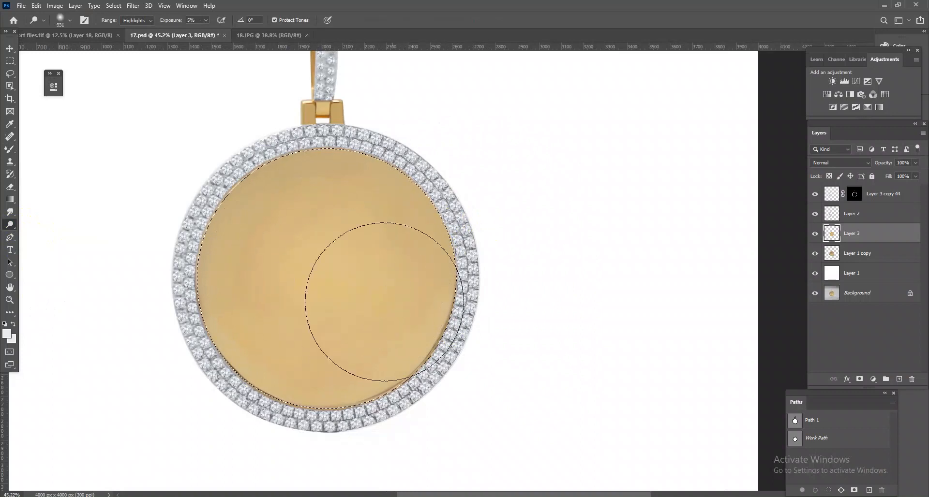
{"action": "mouse_move", "coordinate": [477, 344]}
{"action": "left_mouse_down"}
{"action": "mouse_move", "coordinate": [485, 227]}
{"action": "mouse_move", "coordinate": [490, 262]}
{"action": "mouse_move", "coordinate": [461, 181]}
{"action": "mouse_move", "coordinate": [421, 145]}
{"action": "mouse_move", "coordinate": [372, 130]}
{"action": "mouse_move", "coordinate": [273, 123]}
{"action": "mouse_move", "coordinate": [137, 280]}
{"action": "left_mouse_up"}
{"action": "left_click_drag", "start_coordinate": [232, 442], "coordinate": [401, 457]}
{"action": "mouse_move", "coordinate": [414, 314]}
{"action": "left_mouse_down"}
{"action": "mouse_move", "coordinate": [399, 232]}
{"action": "mouse_move", "coordinate": [443, 326]}
{"action": "mouse_move", "coordinate": [445, 375]}
{"action": "mouse_move", "coordinate": [465, 295]}
{"action": "left_mouse_up"}
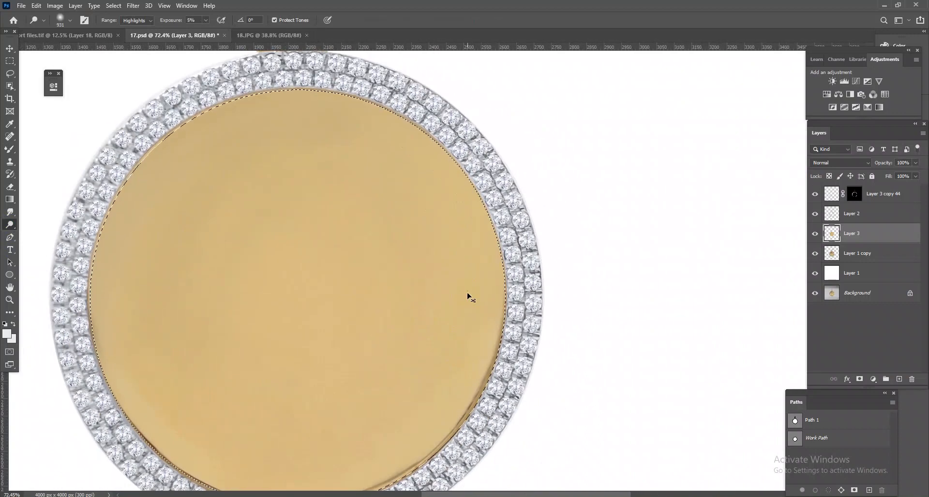
Apply a Detail adjustment to the gold disc layer with the Camera Raw filter and clear the selection
{"action": "key", "text": "ctrl+shift+a"}
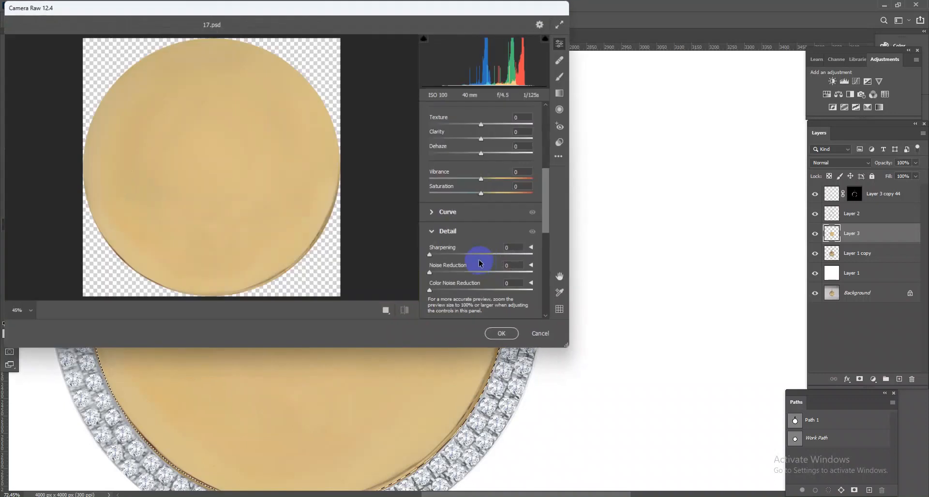
{"action": "left_click_drag", "start_coordinate": [473, 255], "coordinate": [447, 255]}
{"action": "left_click", "coordinate": [498, 334]}
{"action": "left_click_drag", "start_coordinate": [471, 344], "coordinate": [387, 280]}
{"action": "left_click_drag", "start_coordinate": [470, 319], "coordinate": [479, 349]}
{"action": "left_click_drag", "start_coordinate": [412, 383], "coordinate": [416, 265]}
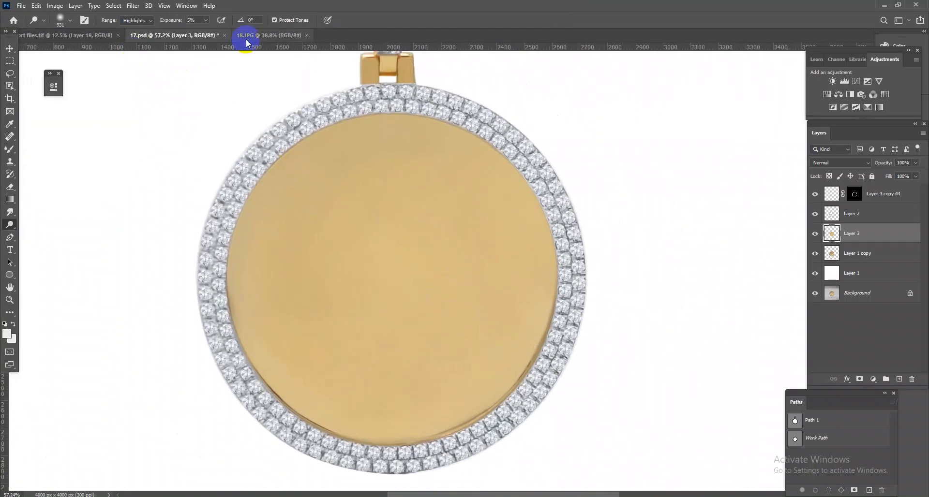
Copy the polished silver disc from the jewellery parts document into 17.psd above the gold disc layer
{"action": "left_click", "coordinate": [80, 37]}
{"action": "left_click", "coordinate": [9, 52]}
{"action": "left_click", "coordinate": [484, 174]}
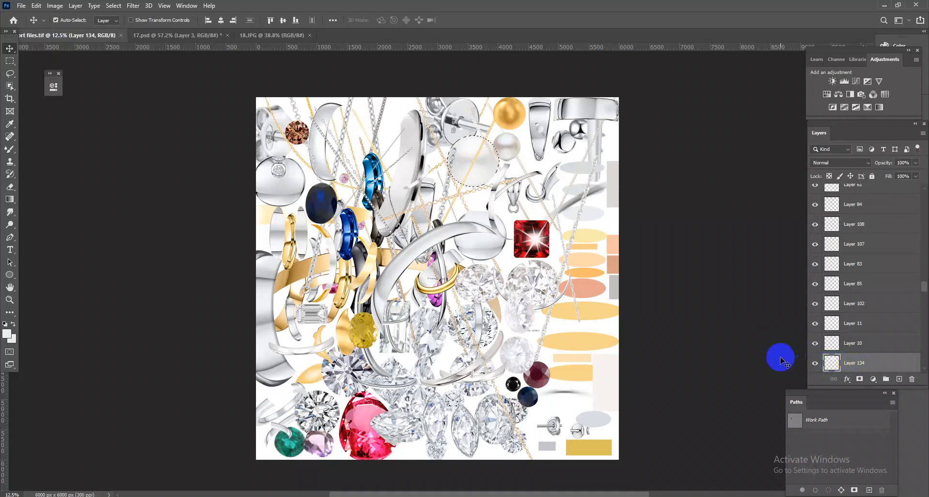
{"action": "left_click_drag", "start_coordinate": [474, 220], "coordinate": [464, 278]}
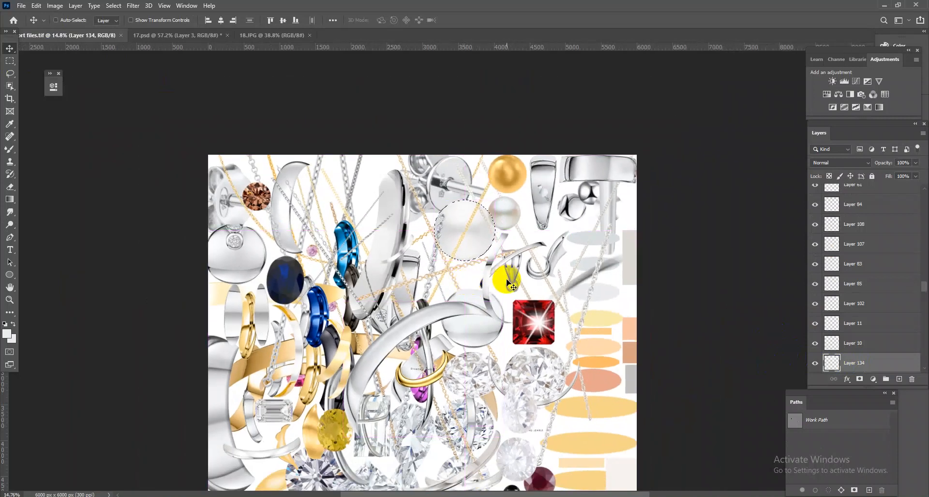
{"action": "left_click", "coordinate": [483, 325], "text": "ctrl"}
{"action": "left_click_drag", "start_coordinate": [845, 380], "coordinate": [381, 32]}
{"action": "left_click_drag", "start_coordinate": [288, 30], "coordinate": [473, 284]}
Position the silver disc over the gold disc, scale it to about 135%, and rotate it about -3.5°
{"action": "key", "text": "ctrl+t"}
{"action": "left_click_drag", "start_coordinate": [401, 286], "coordinate": [405, 253]}
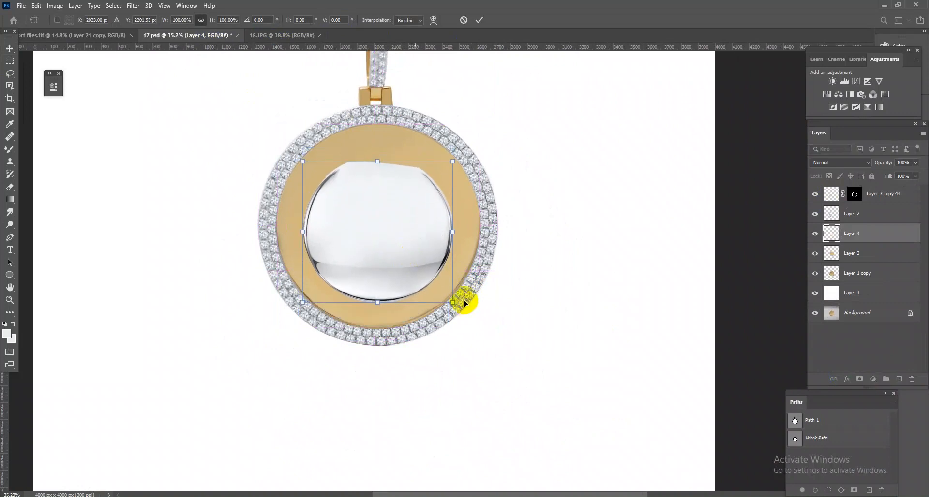
{"action": "left_click_drag", "start_coordinate": [452, 300], "coordinate": [481, 322]}
{"action": "mouse_move", "coordinate": [515, 224]}
{"action": "left_mouse_down"}
{"action": "mouse_move", "coordinate": [518, 214]}
{"action": "mouse_move", "coordinate": [507, 216]}
{"action": "left_mouse_up"}
{"action": "left_click_drag", "start_coordinate": [390, 183], "coordinate": [400, 183]}
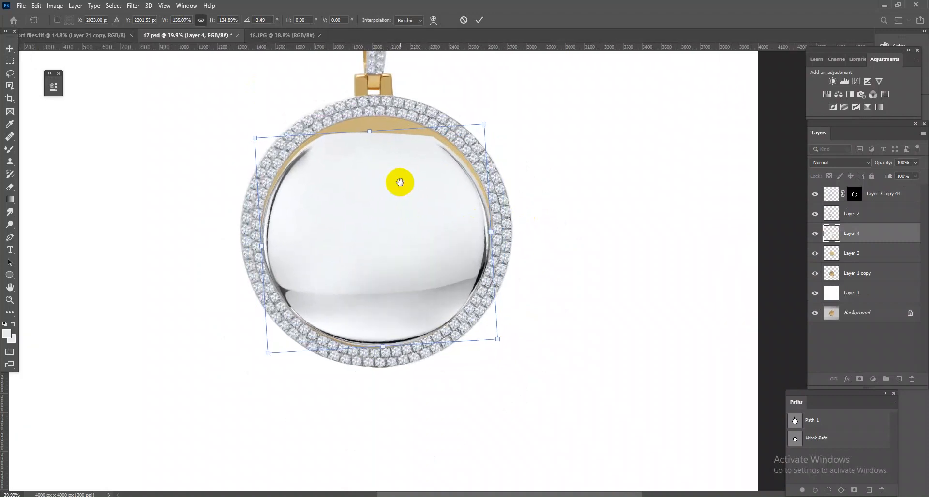
Stretch the silver disc to about 138% width and 140% height so it fills the diamond ring
{"action": "left_click_drag", "start_coordinate": [369, 131], "coordinate": [369, 124]}
{"action": "left_click_drag", "start_coordinate": [471, 315], "coordinate": [483, 315]}
{"action": "left_click_drag", "start_coordinate": [352, 356], "coordinate": [353, 354]}
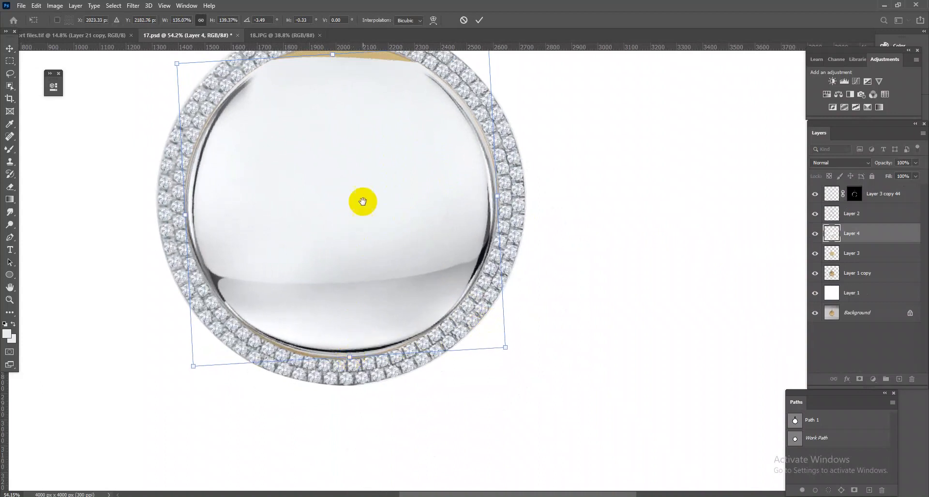
{"action": "scroll", "coordinate": [371, 252], "scroll_direction": "up", "scroll_amount": 3}
{"action": "left_click_drag", "start_coordinate": [371, 252], "coordinate": [380, 146]}
{"action": "scroll", "coordinate": [380, 146], "scroll_direction": "up", "scroll_amount": 1}
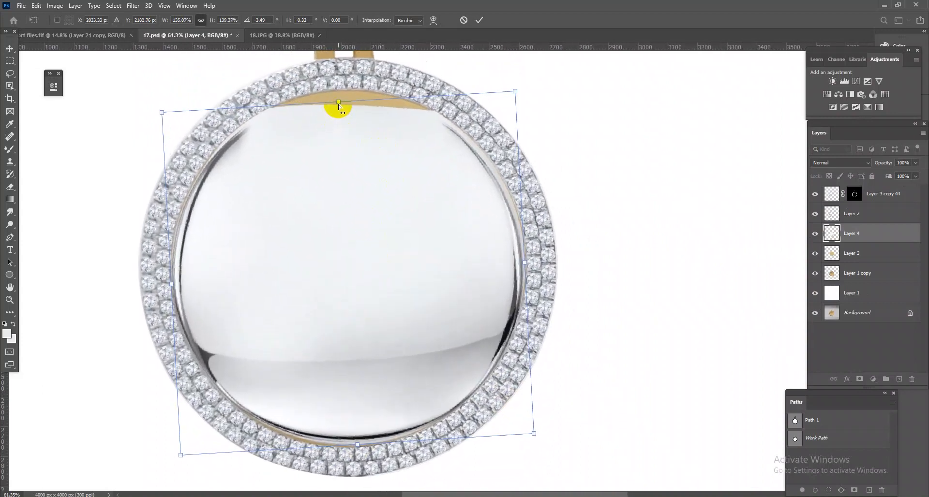
{"action": "left_click_drag", "start_coordinate": [534, 435], "coordinate": [540, 436]}
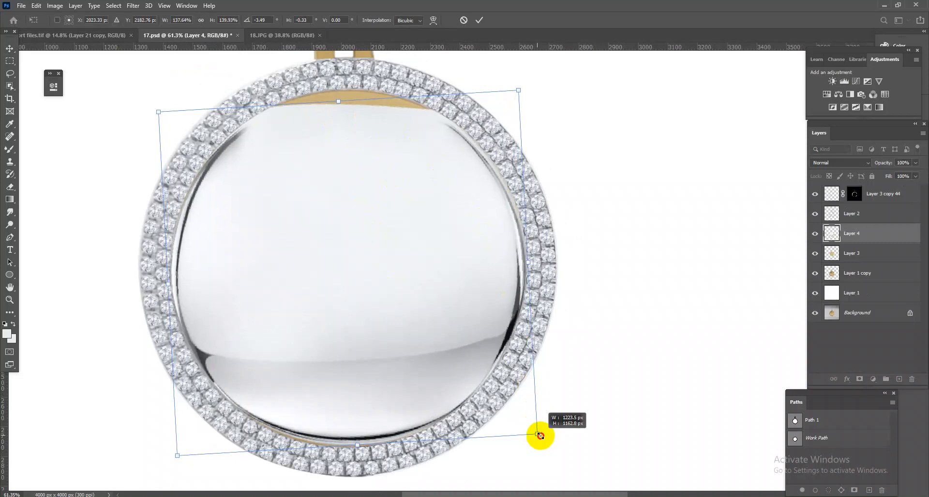
{"action": "key", "text": "Return"}
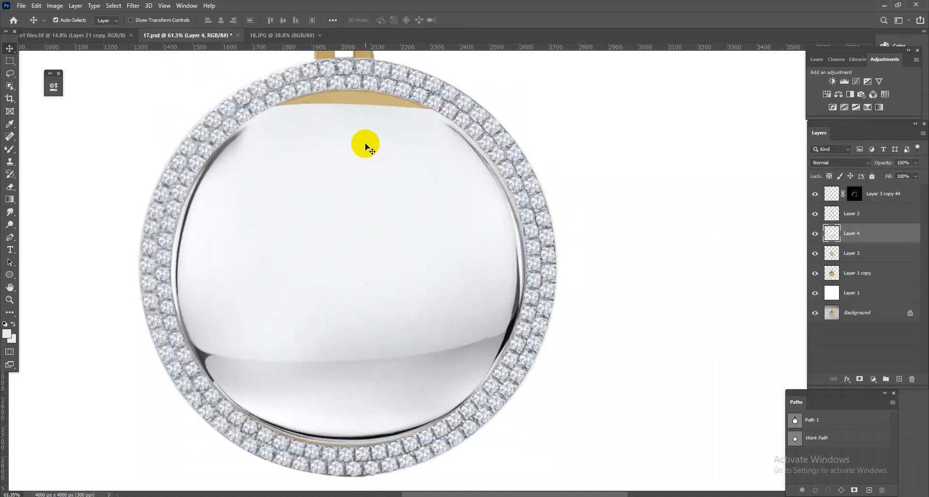
Mask the silver disc to the gold disc's outline, duplicate it, and merge both copies into one layer
{"action": "left_click", "coordinate": [832, 253], "text": "ctrl"}
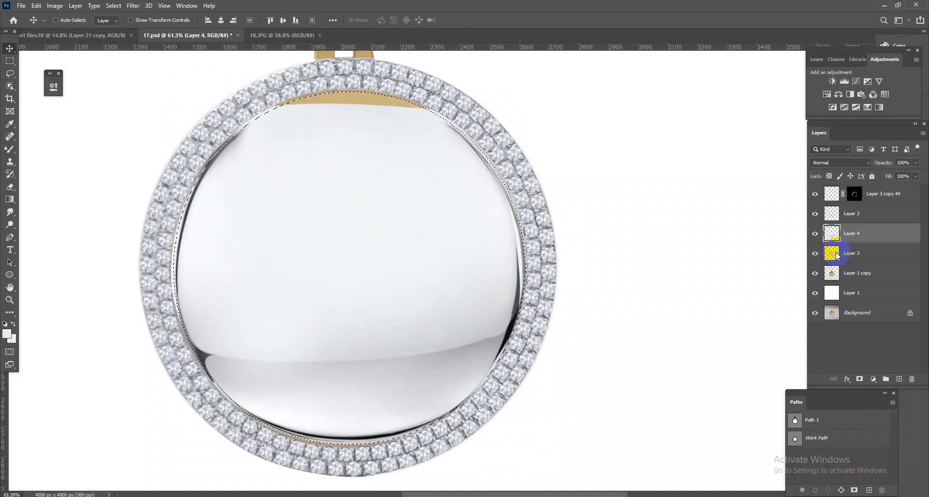
{"action": "left_click", "coordinate": [860, 379]}
{"action": "key", "text": "ctrl+j"}
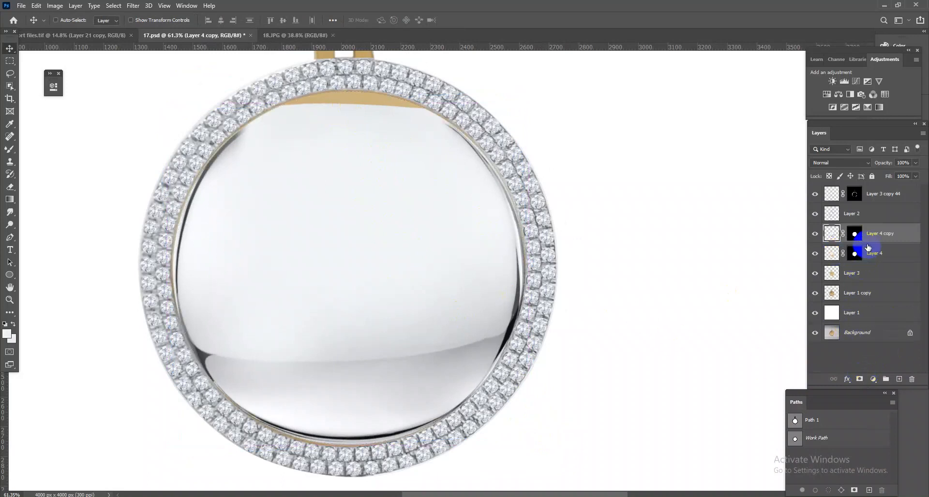
{"action": "left_click", "coordinate": [874, 260], "text": "shift"}
Within the gold disc's selection, cover the exposed gold strip at the top with the Brush in sampled silver
{"action": "left_click", "coordinate": [830, 253], "text": "ctrl"}
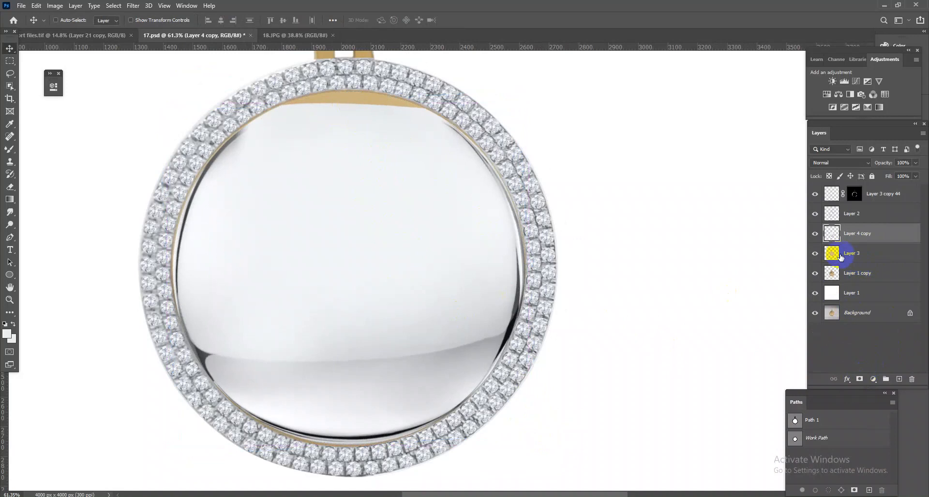
{"action": "scroll", "coordinate": [367, 166], "scroll_direction": "up", "scroll_amount": 2}
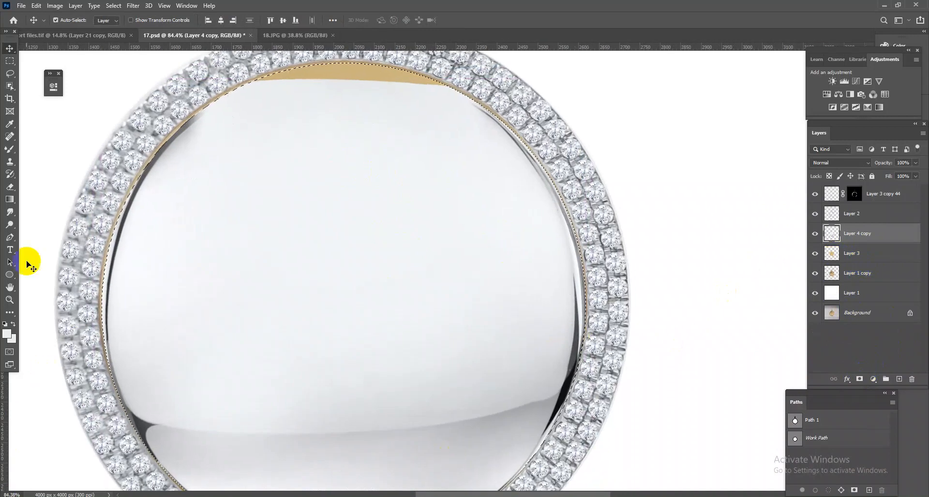
{"action": "right_click", "coordinate": [9, 152]}
{"action": "left_click", "coordinate": [49, 149]}
{"action": "left_click_drag", "start_coordinate": [487, 106], "coordinate": [385, 83]}
{"action": "right_click", "coordinate": [438, 102]}
{"action": "left_click", "coordinate": [412, 120], "text": "alt"}
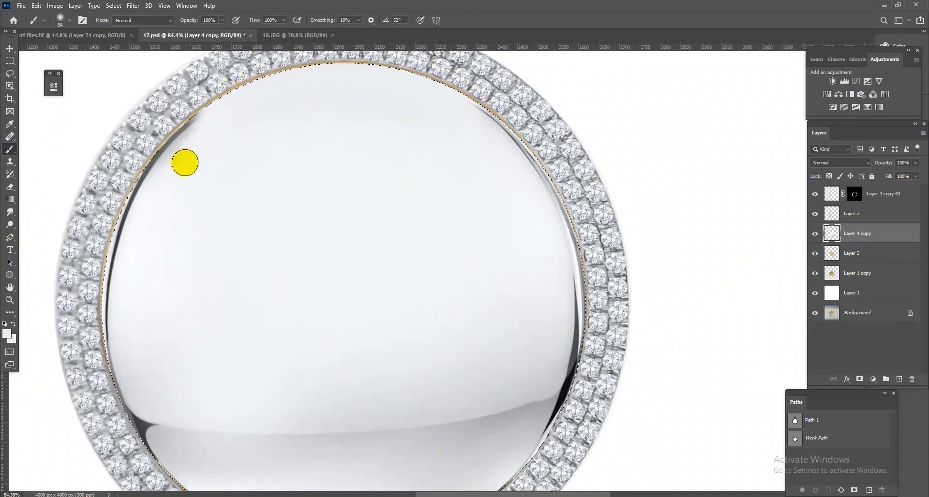
Touch up the silver disc's upper-left and upper-right edges with the Brush and clear the selection
{"action": "mouse_move", "coordinate": [187, 160]}
{"action": "left_mouse_down"}
{"action": "mouse_move", "coordinate": [201, 135]}
{"action": "mouse_move", "coordinate": [170, 174]}
{"action": "left_mouse_up"}
{"action": "left_click_drag", "start_coordinate": [473, 120], "coordinate": [530, 198]}
{"action": "left_click_drag", "start_coordinate": [441, 192], "coordinate": [402, 196]}
{"action": "left_click_drag", "start_coordinate": [479, 208], "coordinate": [494, 209]}
{"action": "key", "text": "ctrl+d"}
Outline the dark rim strip along the silver disc's upper-left edge with the Pen tool and copy it to a new layer
{"action": "left_click_drag", "start_coordinate": [332, 159], "coordinate": [340, 164]}
{"action": "left_click_drag", "start_coordinate": [251, 191], "coordinate": [262, 196]}
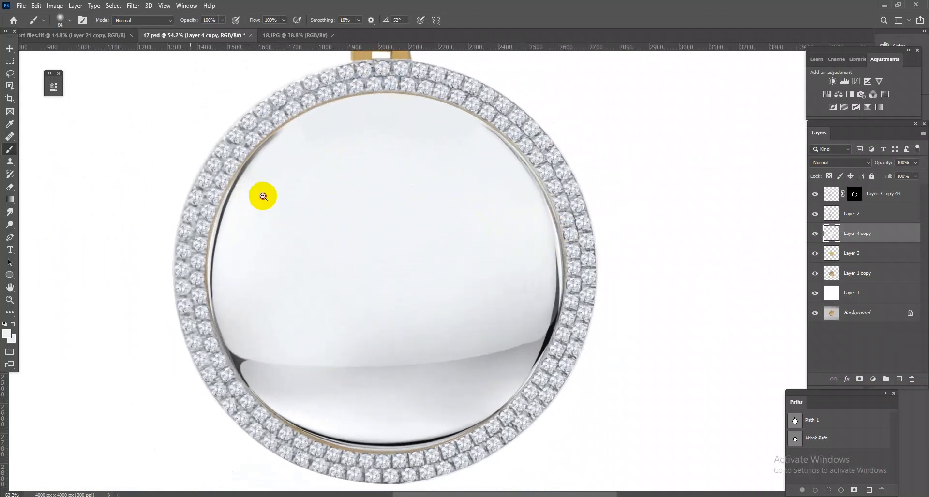
{"action": "left_click", "coordinate": [10, 237]}
{"action": "left_click_drag", "start_coordinate": [289, 165], "coordinate": [300, 180]}
{"action": "left_click", "coordinate": [287, 124]}
{"action": "left_click", "coordinate": [211, 232]}
{"action": "left_click", "coordinate": [193, 309]}
{"action": "left_click_drag", "start_coordinate": [195, 323], "coordinate": [178, 299]}
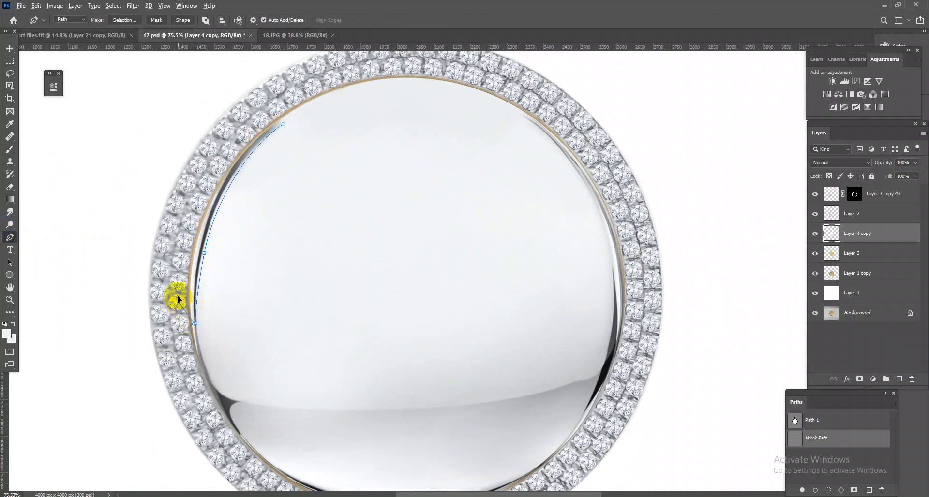
{"action": "left_click_drag", "start_coordinate": [236, 103], "coordinate": [248, 100]}
{"action": "key", "text": "ctrl+Return"}
{"action": "key", "text": "ctrl+j"}
Move the copied rim strip to the disc's top edge and rotate it about 61° to follow the curve
{"action": "key", "text": "ctrl+t"}
{"action": "left_click_drag", "start_coordinate": [232, 186], "coordinate": [348, 124]}
{"action": "left_click_drag", "start_coordinate": [411, 126], "coordinate": [435, 92]}
{"action": "left_click_drag", "start_coordinate": [515, 113], "coordinate": [515, 147]}
{"action": "mouse_move", "coordinate": [436, 94]}
{"action": "left_mouse_down"}
{"action": "mouse_move", "coordinate": [440, 79]}
{"action": "mouse_move", "coordinate": [443, 88]}
{"action": "left_mouse_up"}
{"action": "left_click_drag", "start_coordinate": [532, 111], "coordinate": [535, 111]}
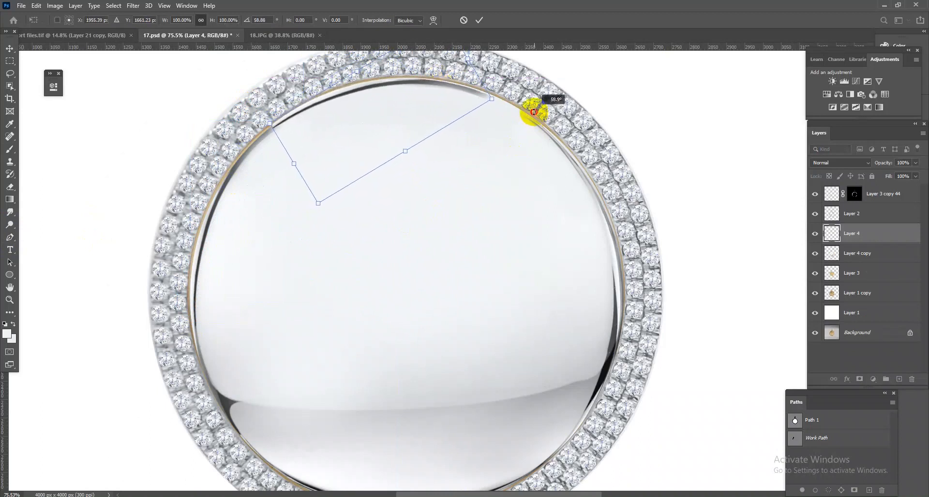
{"action": "left_click_drag", "start_coordinate": [415, 100], "coordinate": [422, 100]}
{"action": "left_click_drag", "start_coordinate": [543, 116], "coordinate": [550, 124]}
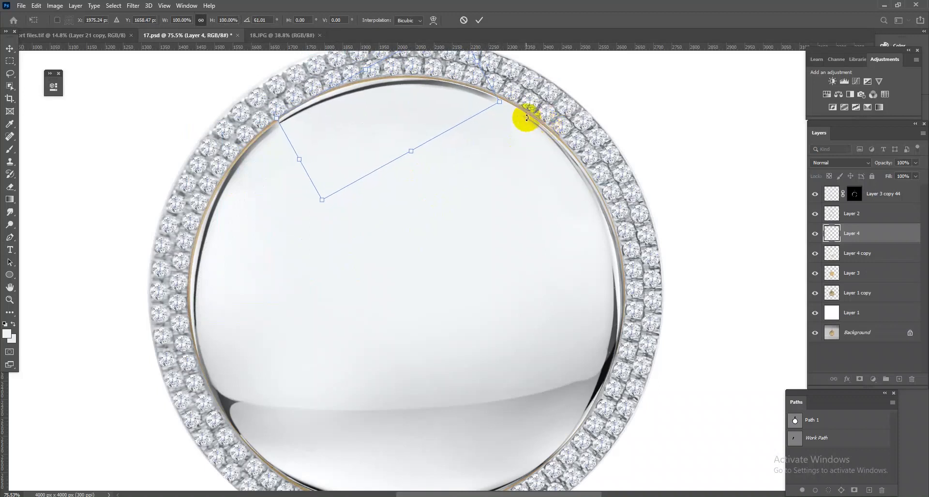
{"action": "left_click_drag", "start_coordinate": [505, 103], "coordinate": [542, 111]}
{"action": "key", "text": "Escape"}
{"action": "key", "text": "ctrl+t"}
{"action": "right_click", "coordinate": [460, 93]}
{"action": "left_click", "coordinate": [506, 159]}
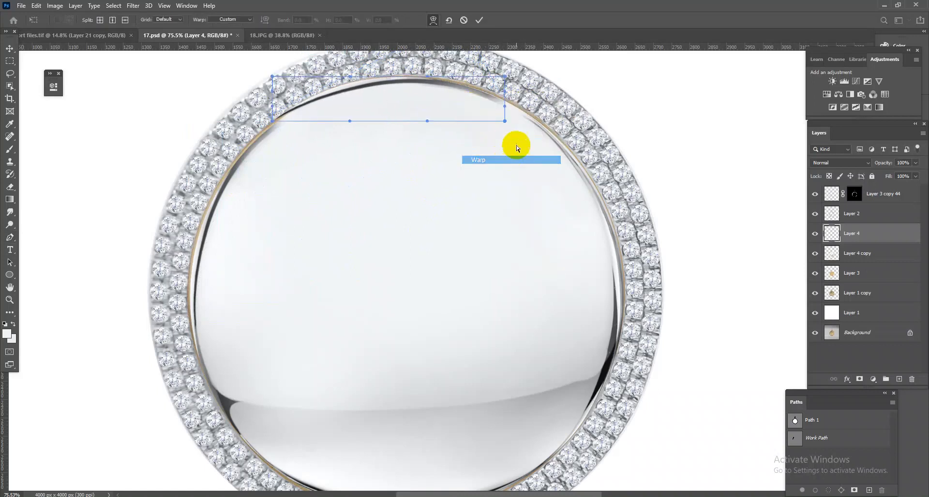
{"action": "left_click_drag", "start_coordinate": [504, 121], "coordinate": [548, 128]}
{"action": "left_click_drag", "start_coordinate": [274, 112], "coordinate": [332, 106]}
{"action": "left_click_drag", "start_coordinate": [273, 119], "coordinate": [274, 129]}
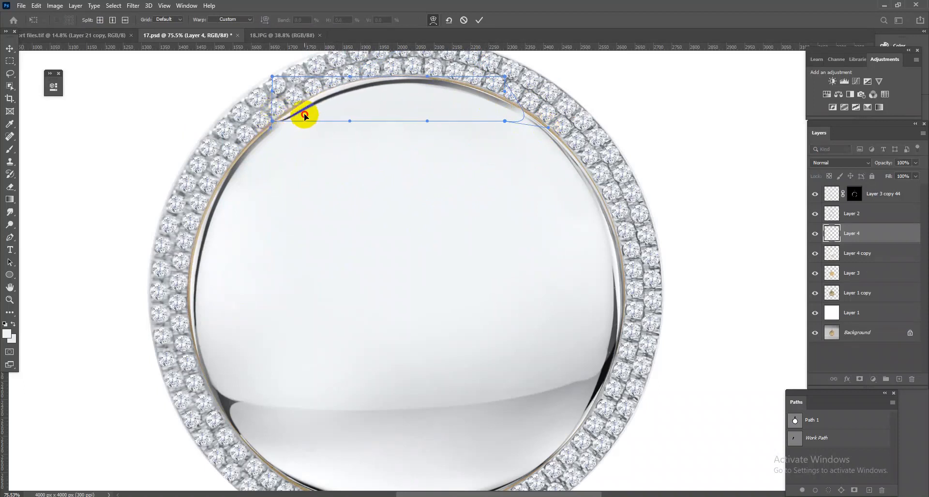
{"action": "key", "text": "Return"}
{"action": "key", "text": "p"}
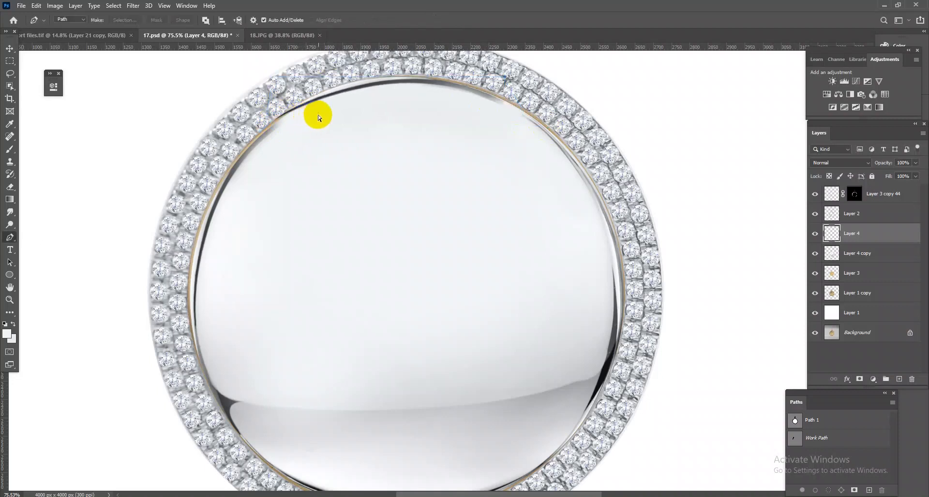
Warp both ends of the rim strip so it follows the disc's upper curve beneath the diamonds
{"action": "key", "text": "ctrl+t"}
{"action": "right_click", "coordinate": [321, 91]}
{"action": "left_click", "coordinate": [332, 160]}
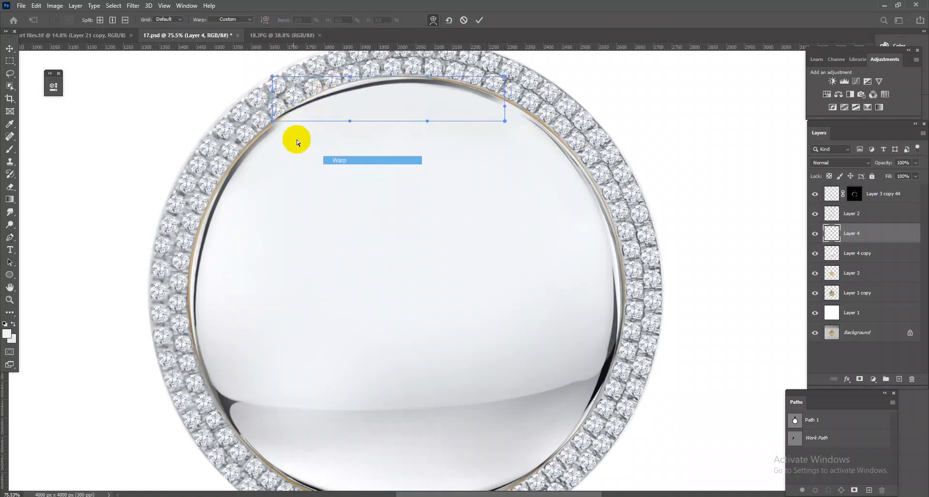
{"action": "mouse_move", "coordinate": [274, 127]}
{"action": "left_mouse_down"}
{"action": "mouse_move", "coordinate": [282, 137]}
{"action": "mouse_move", "coordinate": [259, 135]}
{"action": "left_mouse_up"}
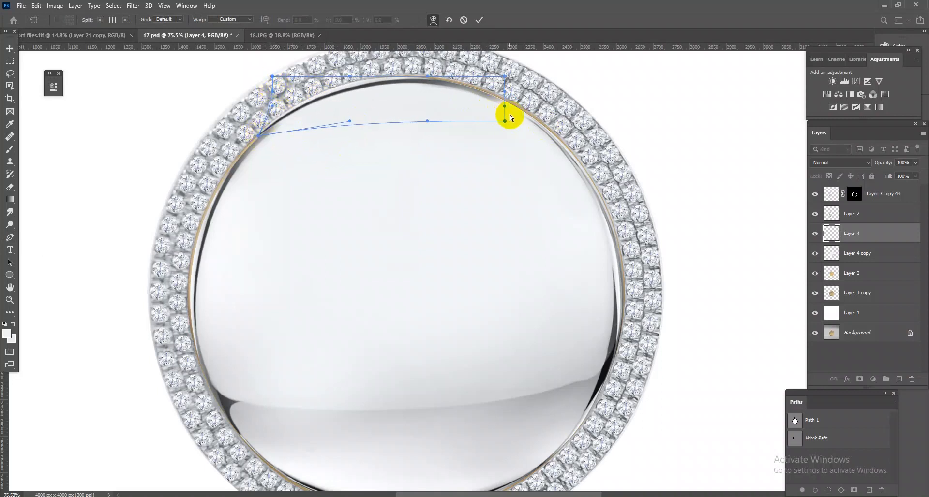
{"action": "left_click_drag", "start_coordinate": [506, 107], "coordinate": [535, 117]}
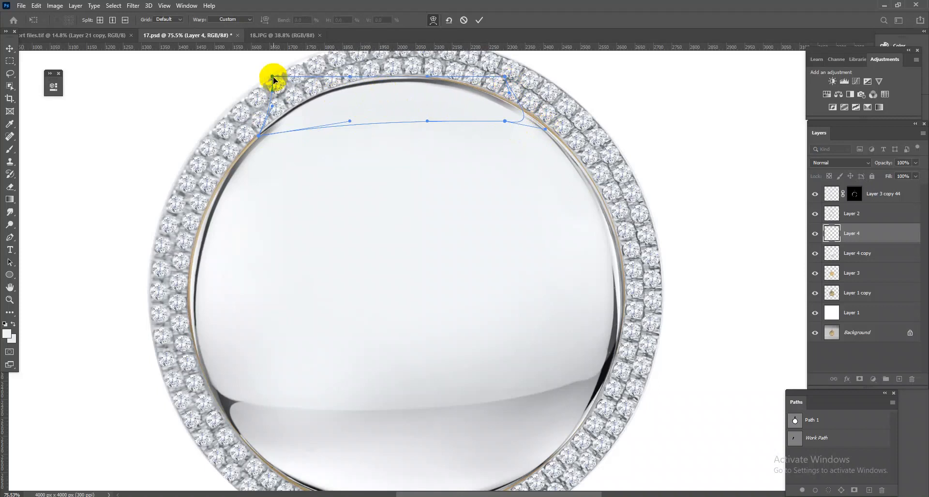
{"action": "left_click_drag", "start_coordinate": [274, 77], "coordinate": [281, 79]}
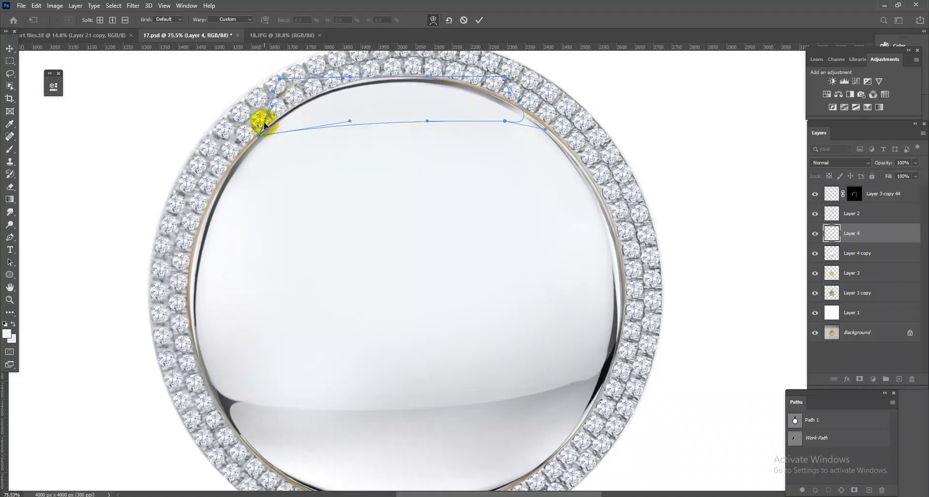
{"action": "left_click_drag", "start_coordinate": [260, 135], "coordinate": [258, 140]}
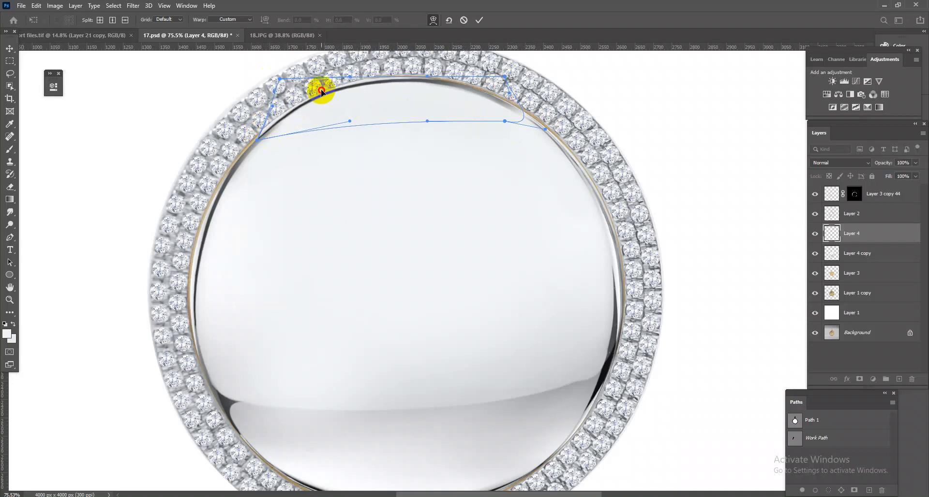
{"action": "left_click_drag", "start_coordinate": [507, 83], "coordinate": [513, 85]}
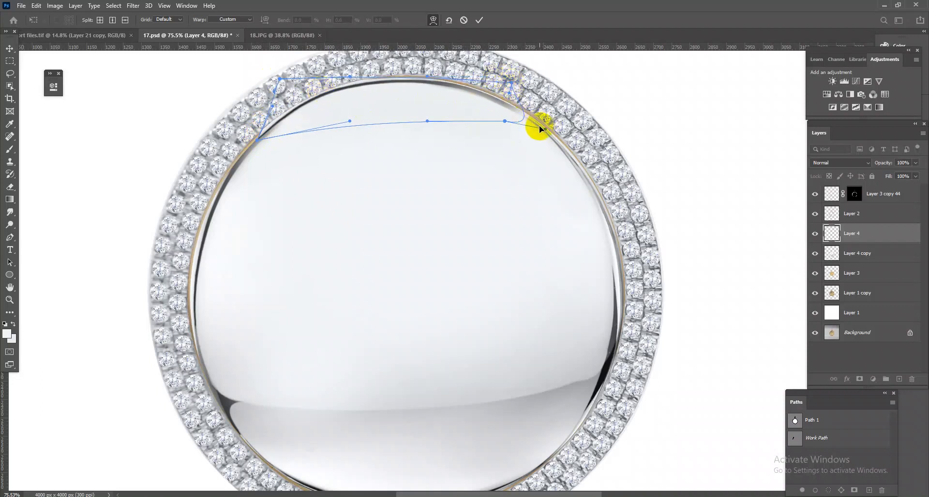
{"action": "key", "text": "Return"}
Merge the warped rim strip into the silver disc layer and add a layer mask
{"action": "key", "text": "ctrl+e"}
{"action": "left_click", "coordinate": [837, 261], "text": "ctrl"}
{"action": "left_click", "coordinate": [859, 379]}
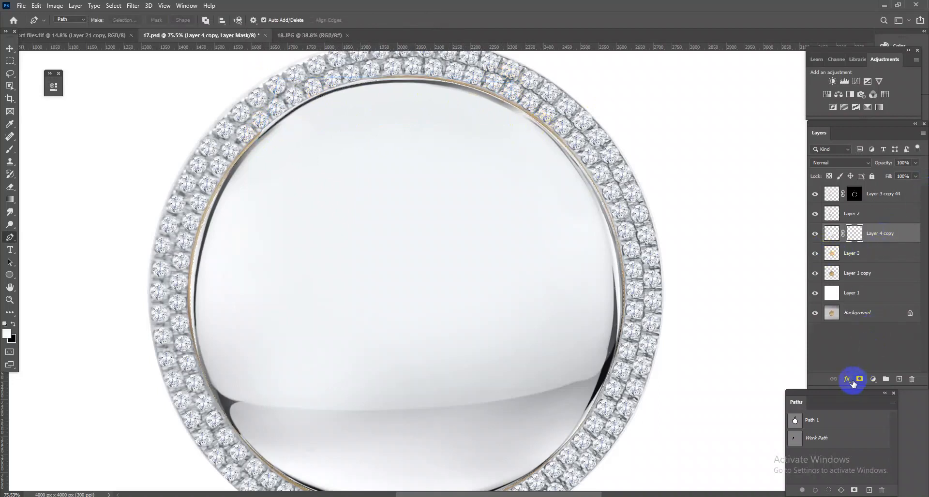
Duplicate the masked silver disc layer and merge both copies into a single layer
{"action": "mouse_move", "coordinate": [492, 284]}
{"action": "left_mouse_down"}
{"action": "mouse_move", "coordinate": [415, 224]}
{"action": "mouse_move", "coordinate": [500, 270]}
{"action": "left_mouse_up"}
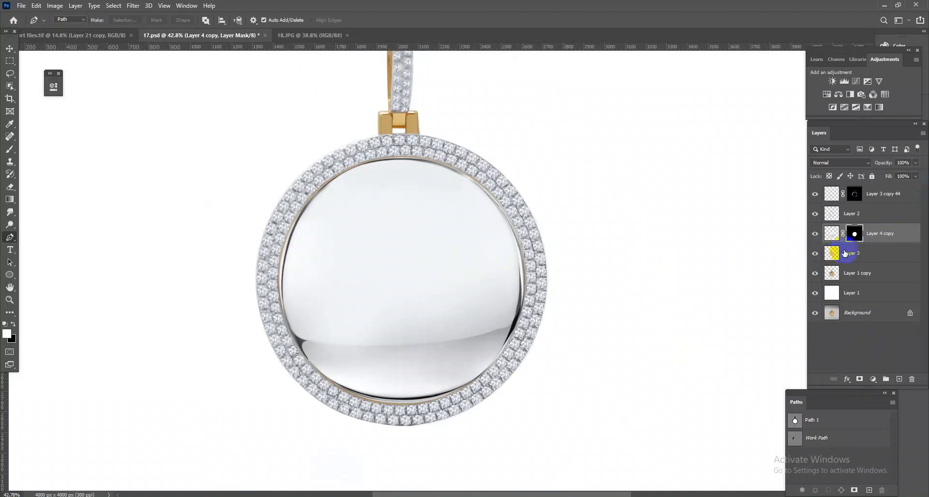
{"action": "key", "text": "ctrl+j"}
{"action": "left_click", "coordinate": [876, 254], "text": "shift"}
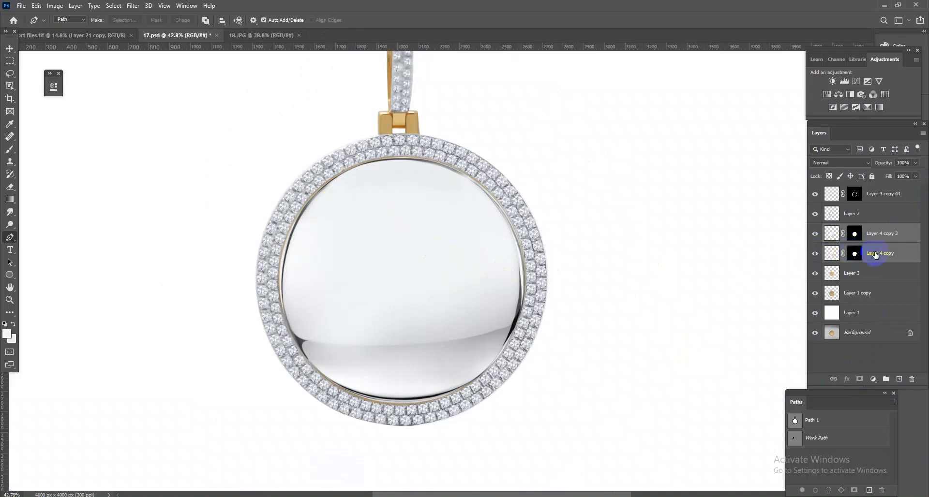
{"action": "key", "text": "ctrl+e"}
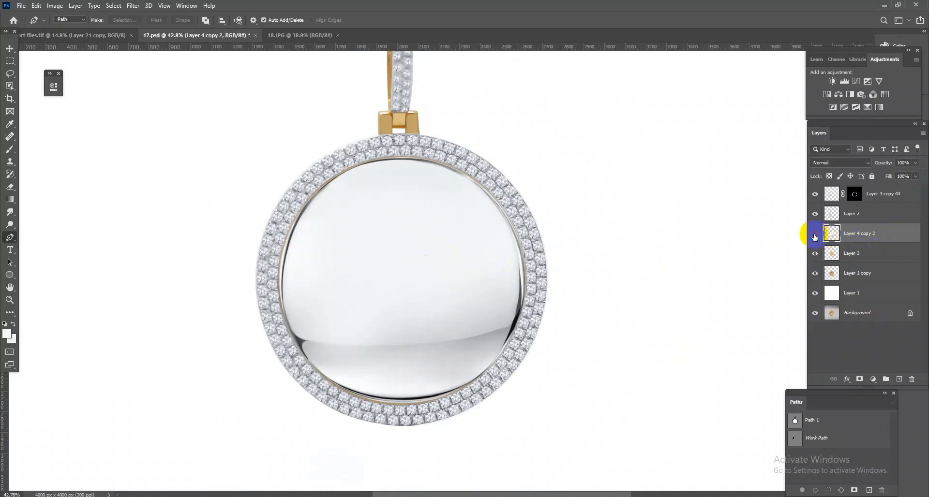
{"action": "left_click", "coordinate": [815, 235]}
{"action": "left_click", "coordinate": [814, 235]}
{"action": "left_click", "coordinate": [815, 236]}
{"action": "left_click", "coordinate": [815, 236]}
Rotate the silver disc by -1.69° within the diamond ring
{"action": "key", "text": "ctrl+t"}
{"action": "left_click_drag", "start_coordinate": [591, 317], "coordinate": [602, 316]}
{"action": "scroll", "coordinate": [416, 421], "scroll_direction": "up", "scroll_amount": 5}
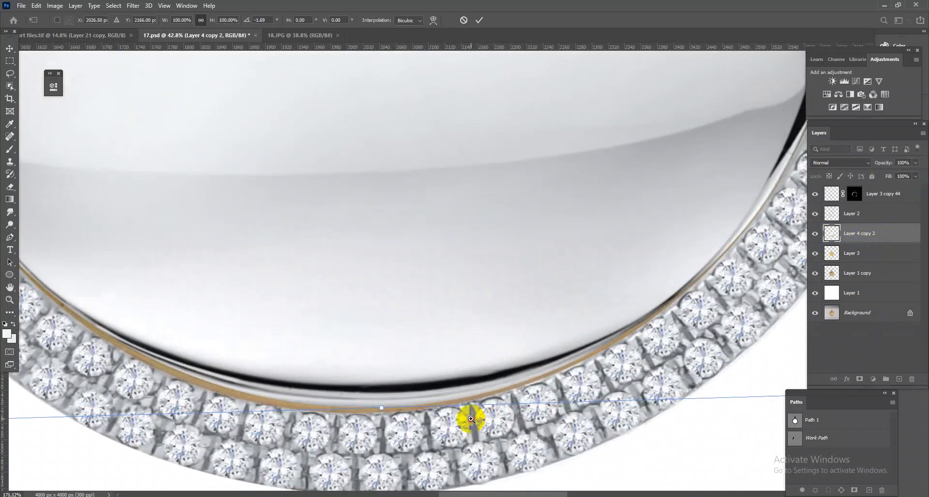
{"action": "key", "text": "Return"}
{"action": "scroll", "coordinate": [467, 383], "scroll_direction": "down", "scroll_amount": 4}
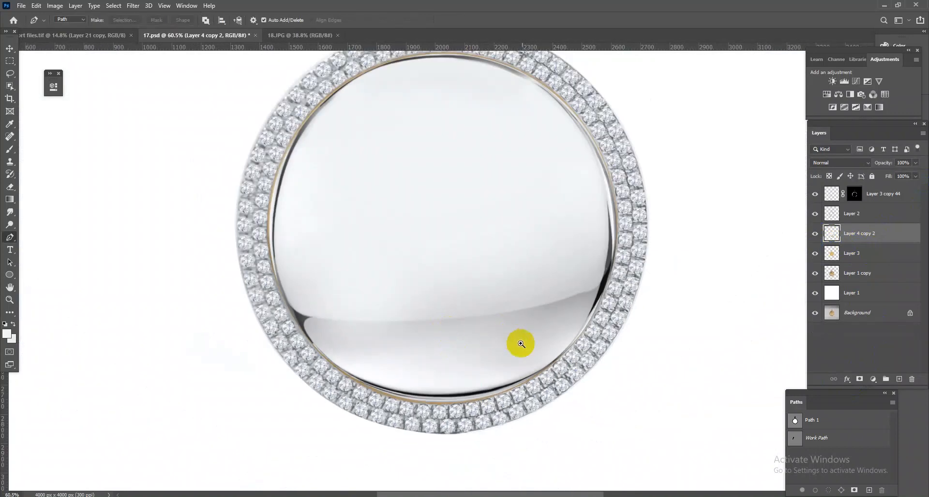
{"action": "scroll", "coordinate": [646, 319], "scroll_direction": "down", "scroll_amount": 3}
{"action": "scroll", "coordinate": [601, 277], "scroll_direction": "up", "scroll_amount": 2}
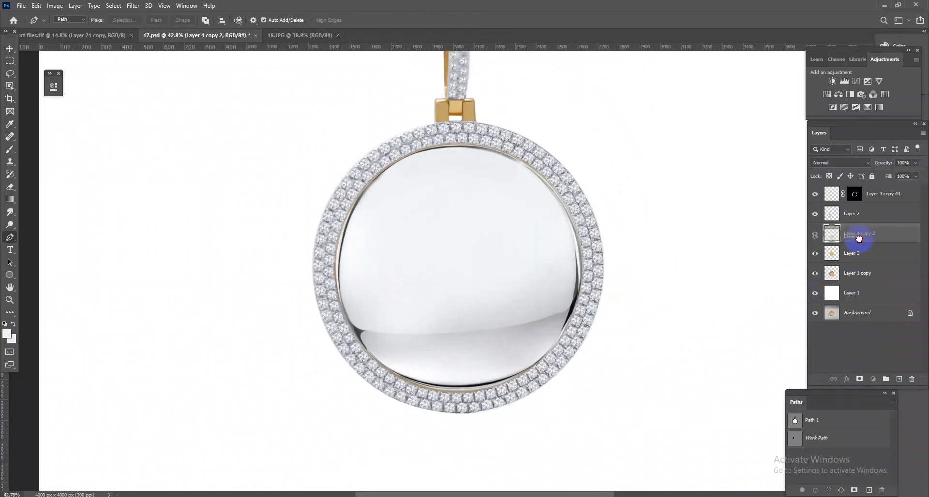
Move Layer 3, the flat gold disc, above the silver disc layer and hide it
{"action": "left_click_drag", "start_coordinate": [854, 253], "coordinate": [849, 235]}
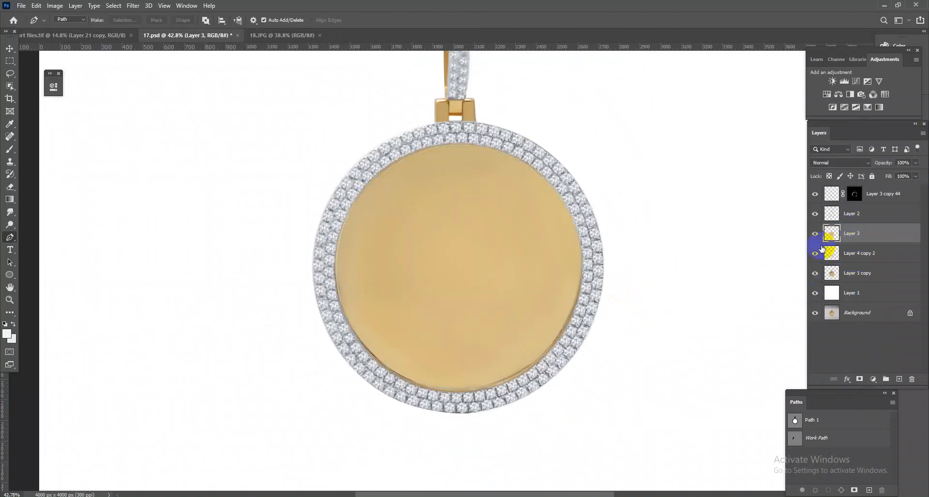
{"action": "left_click", "coordinate": [816, 234]}
{"action": "scroll", "coordinate": [387, 343], "scroll_direction": "down", "scroll_amount": 3}
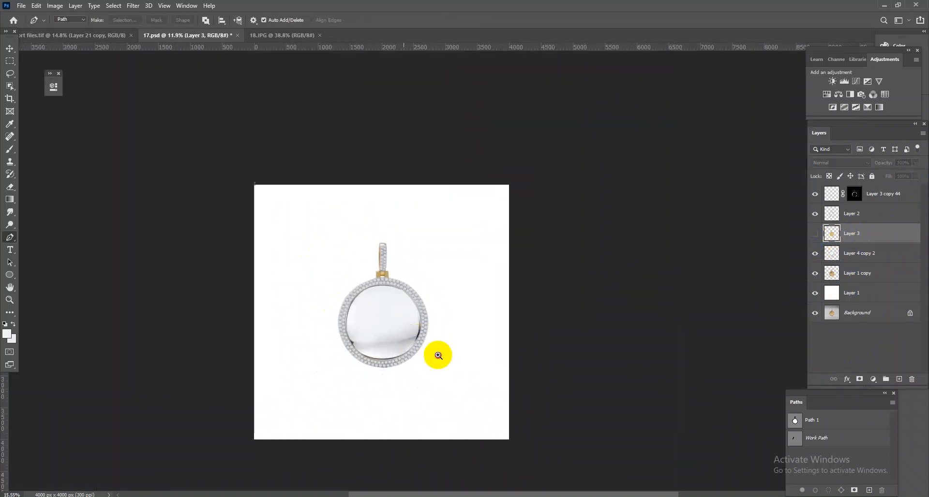
{"action": "scroll", "coordinate": [377, 337], "scroll_direction": "up", "scroll_amount": 2}
{"action": "scroll", "coordinate": [377, 337], "scroll_direction": "up", "scroll_amount": 2}
Duplicate Layer 1 copy, hide the original, and place the hidden Layer 3 beneath the duplicate
{"action": "left_click", "coordinate": [856, 253]}
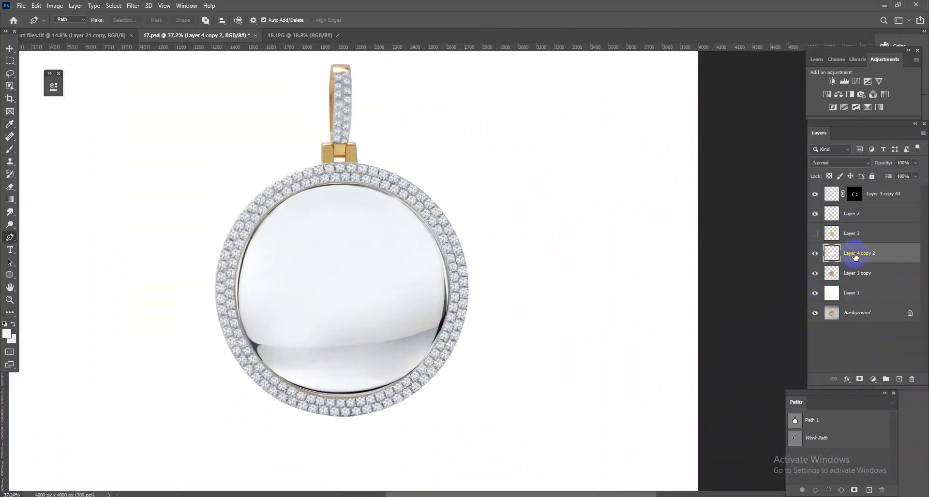
{"action": "left_click", "coordinate": [857, 273]}
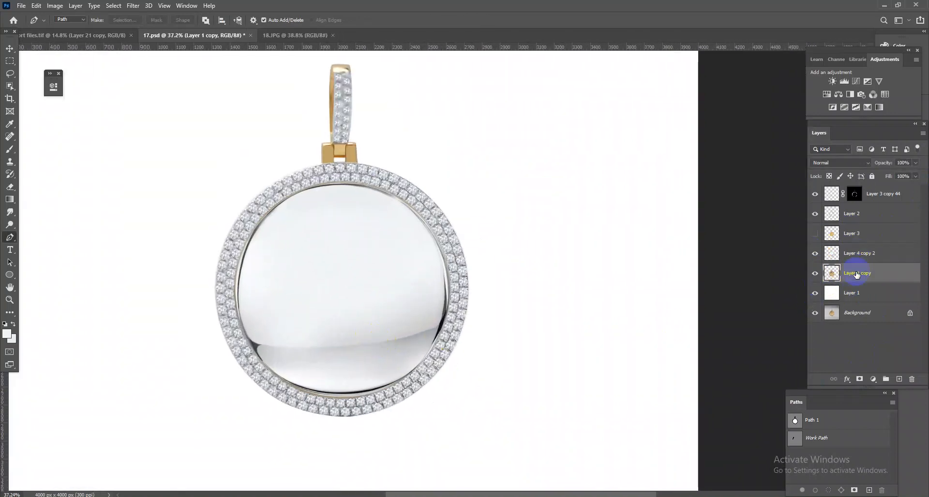
{"action": "key", "text": "ctrl+j"}
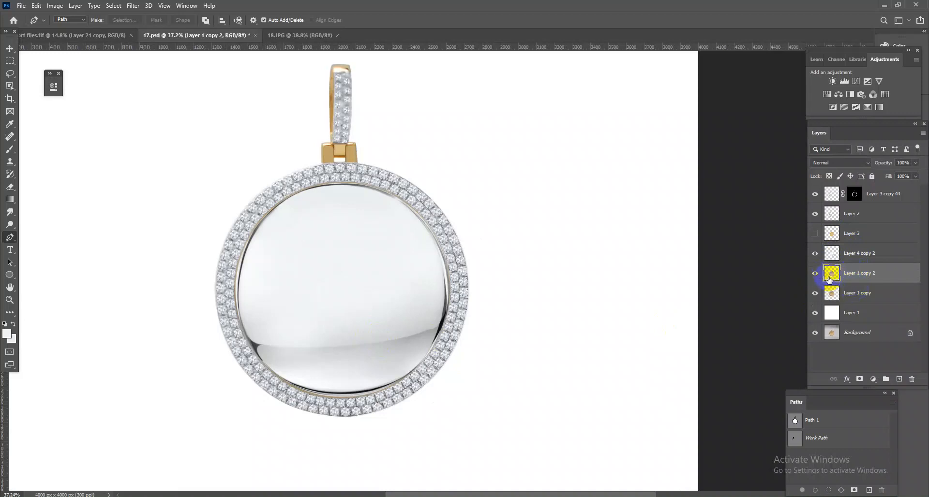
{"action": "left_click", "coordinate": [846, 289]}
{"action": "left_click", "coordinate": [816, 294]}
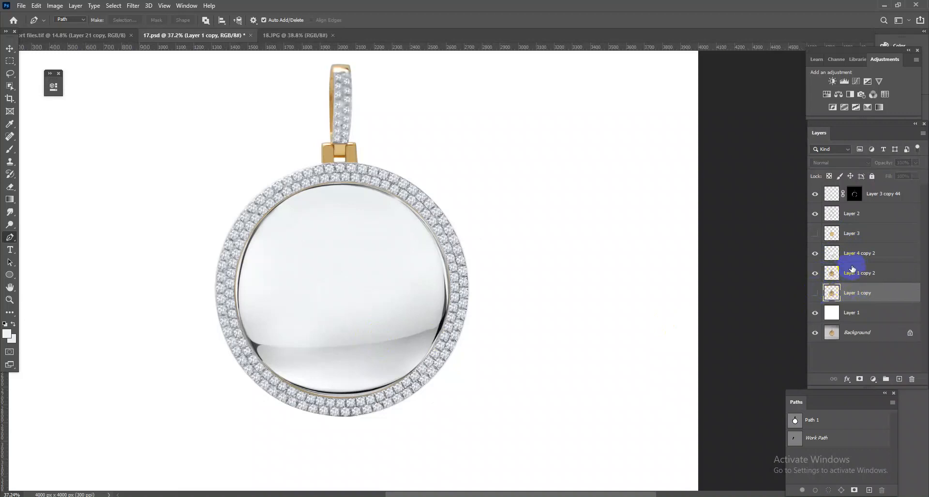
{"action": "left_click_drag", "start_coordinate": [853, 242], "coordinate": [854, 285]}
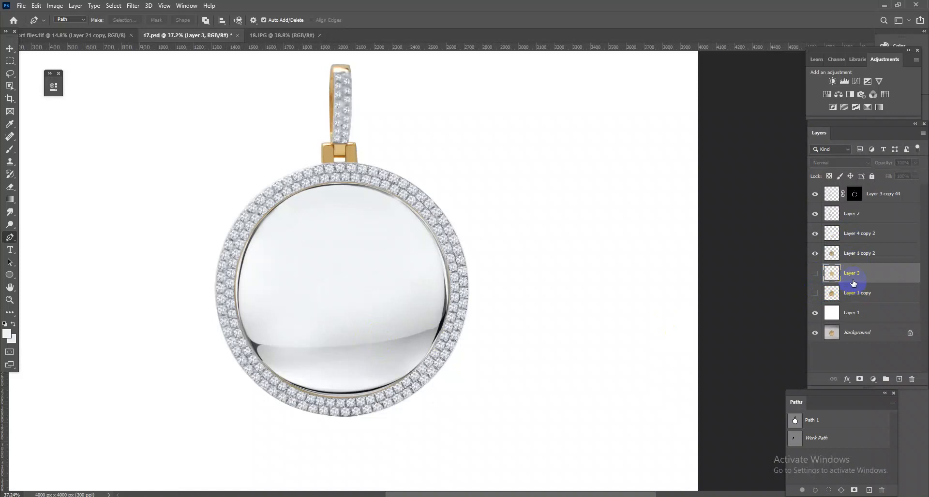
Brighten the duplicated pendant layer with Levels, lowering the white input to about 229, and merge the adjustment into it
{"action": "left_click", "coordinate": [852, 242]}
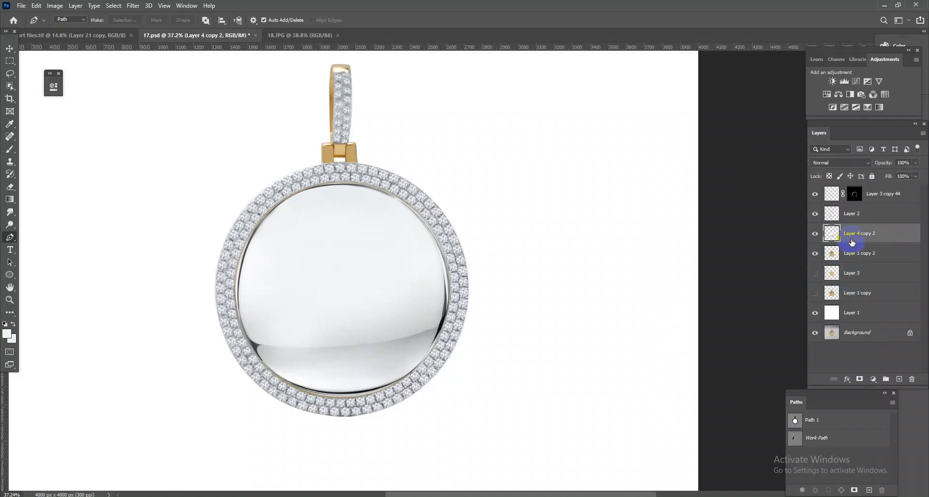
{"action": "left_click", "coordinate": [849, 255]}
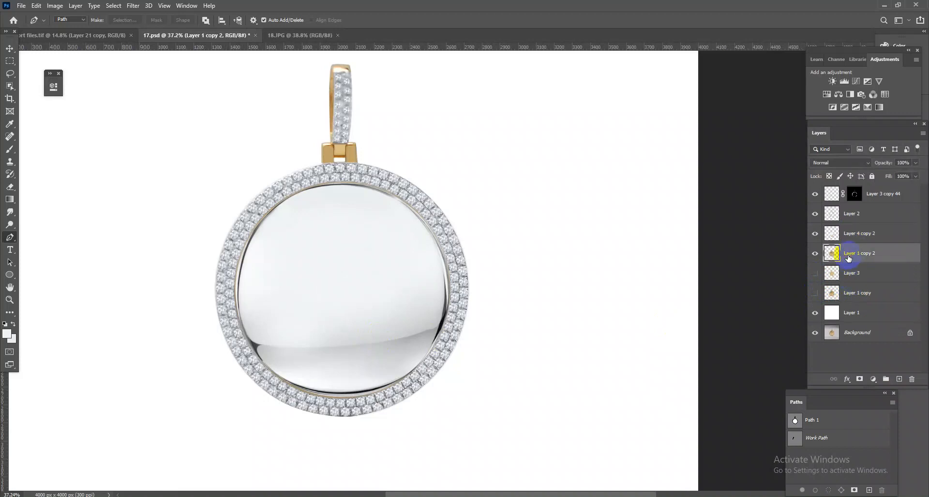
{"action": "left_click", "coordinate": [844, 81]}
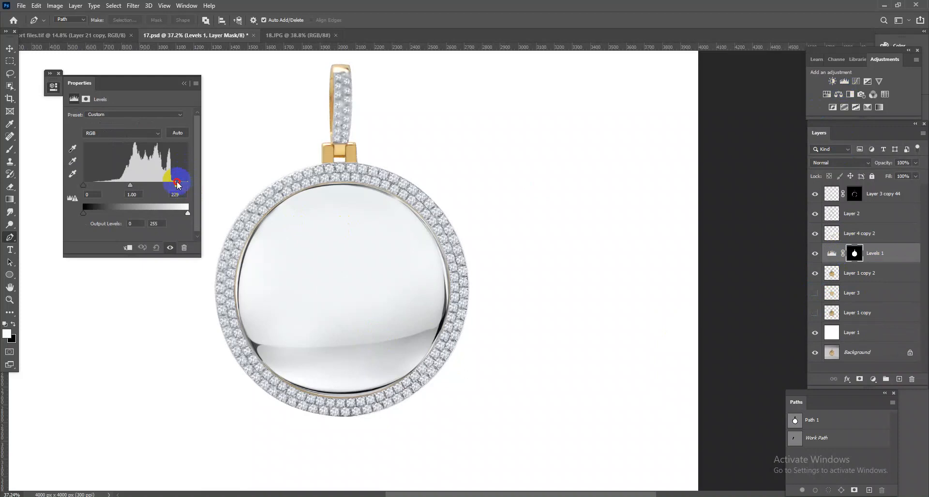
{"action": "left_click", "coordinate": [184, 84]}
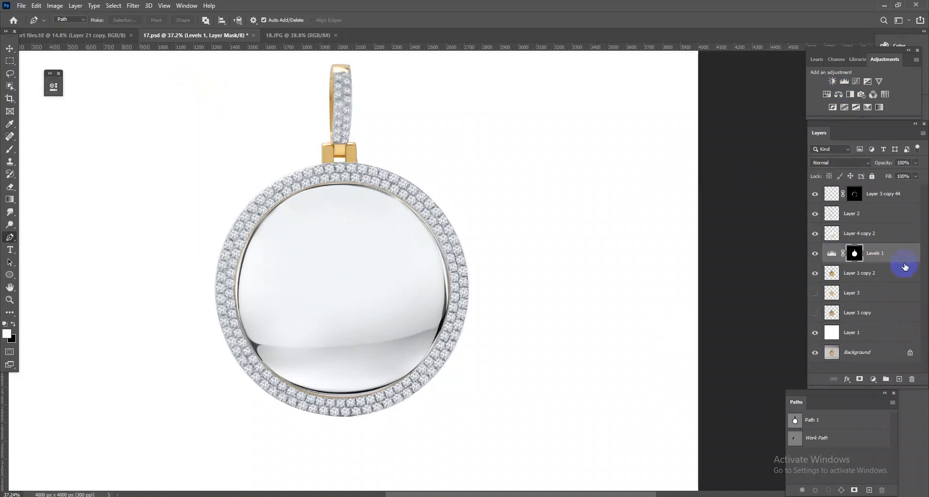
{"action": "key", "text": "ctrl+e"}
Merge the silver disc with the pendant layer, load the result's outline as a selection, and add a new layer
{"action": "left_click", "coordinate": [854, 245], "text": "shift"}
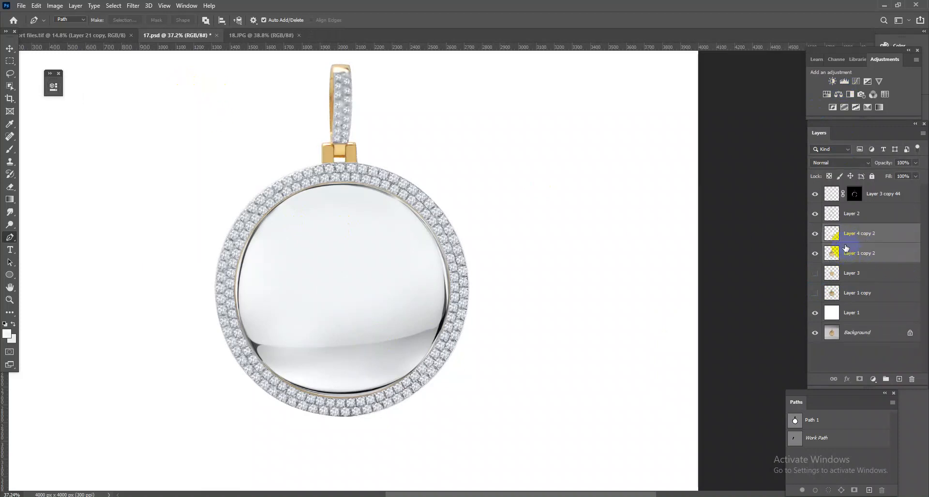
{"action": "key", "text": "ctrl+e"}
{"action": "left_click", "coordinate": [833, 235], "text": "ctrl"}
{"action": "left_click", "coordinate": [900, 380]}
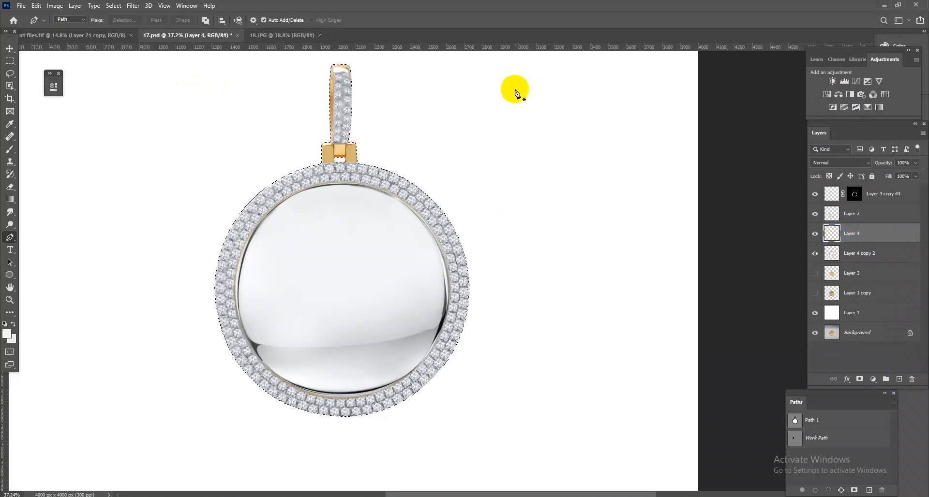
Sample a light gold colour from the gold swatches in the jewellery elements document, then return to 17.psd
{"action": "left_click", "coordinate": [63, 35]}
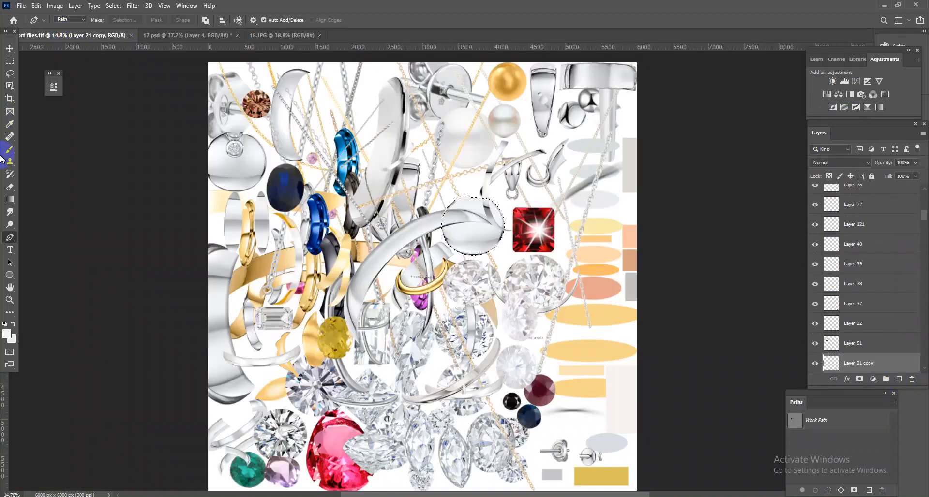
{"action": "left_click", "coordinate": [4, 153]}
{"action": "left_click", "coordinate": [621, 314], "text": "alt"}
{"action": "left_click", "coordinate": [618, 313], "text": "alt"}
{"action": "left_click", "coordinate": [269, 36]}
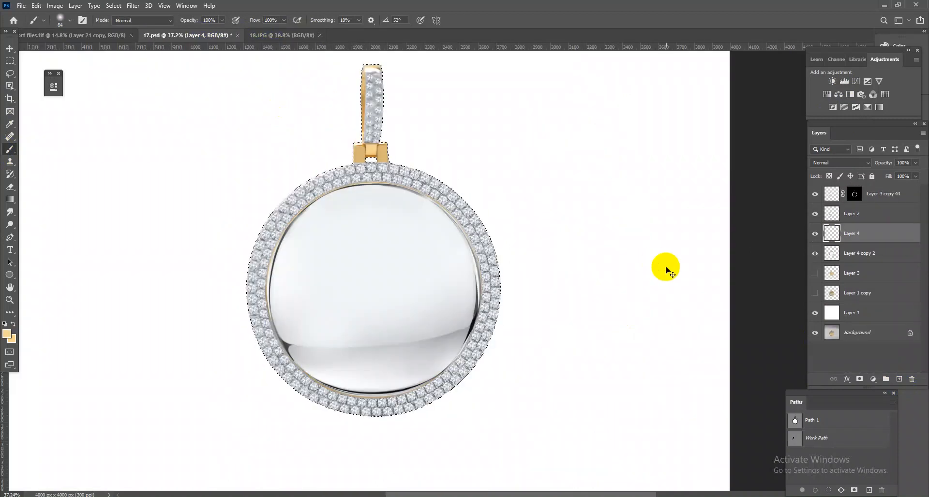
Fill the pendant selection with the sampled gold in Color blend mode and merge it into the pendant layer
{"action": "key", "text": "alt+BackSpace"}
{"action": "left_click", "coordinate": [842, 163]}
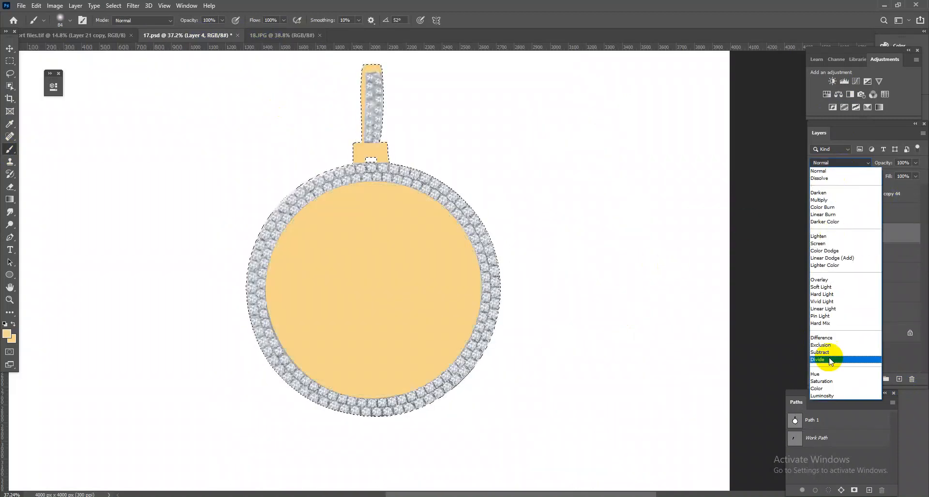
{"action": "left_click", "coordinate": [823, 390]}
{"action": "left_click_drag", "start_coordinate": [419, 256], "coordinate": [479, 294]}
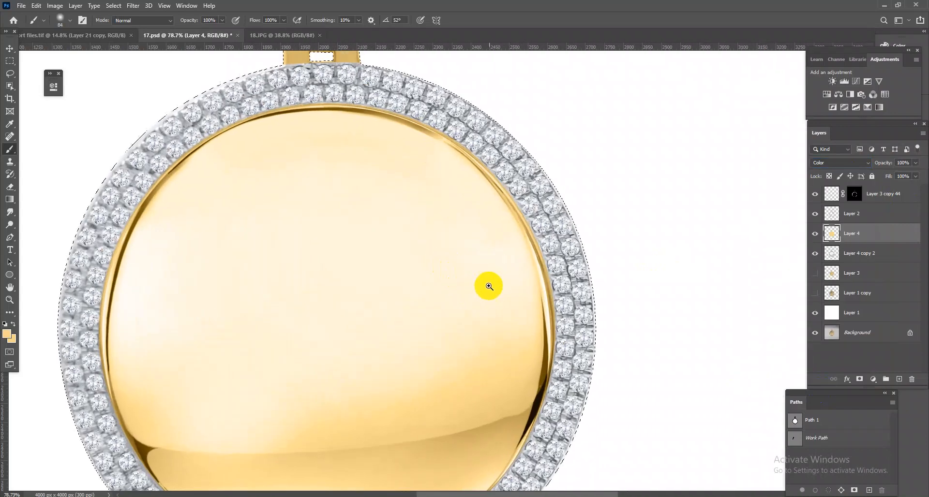
{"action": "left_click_drag", "start_coordinate": [495, 262], "coordinate": [443, 262]}
{"action": "left_click_drag", "start_coordinate": [457, 319], "coordinate": [474, 321]}
{"action": "left_click_drag", "start_coordinate": [494, 291], "coordinate": [470, 243]}
{"action": "left_click_drag", "start_coordinate": [488, 282], "coordinate": [503, 297]}
{"action": "key", "text": "ctrl+e"}
Apply the Camera Raw filter to the merged gold pendant layer
{"action": "left_click_drag", "start_coordinate": [487, 342], "coordinate": [537, 284]}
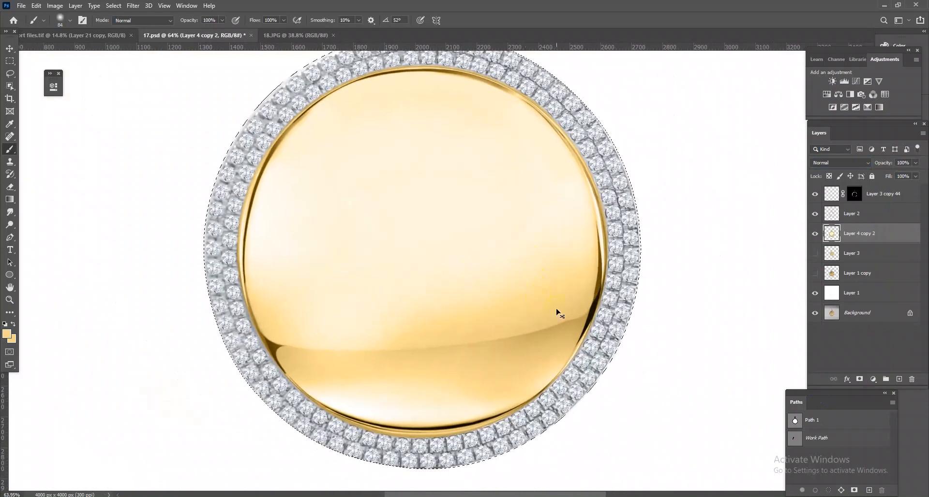
{"action": "left_click_drag", "start_coordinate": [686, 281], "coordinate": [688, 278]}
{"action": "key", "text": "ctrl+shift+a"}
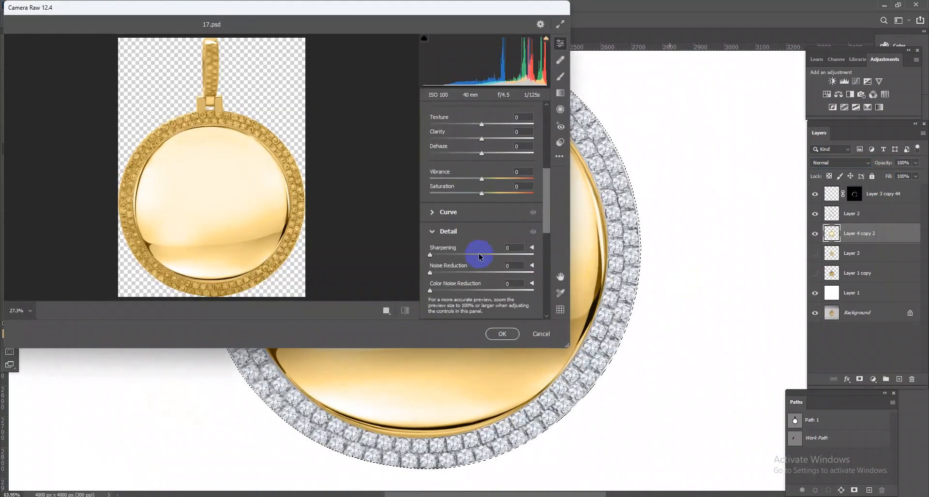
{"action": "left_click", "coordinate": [504, 334]}
{"action": "left_click_drag", "start_coordinate": [411, 218], "coordinate": [357, 184]}
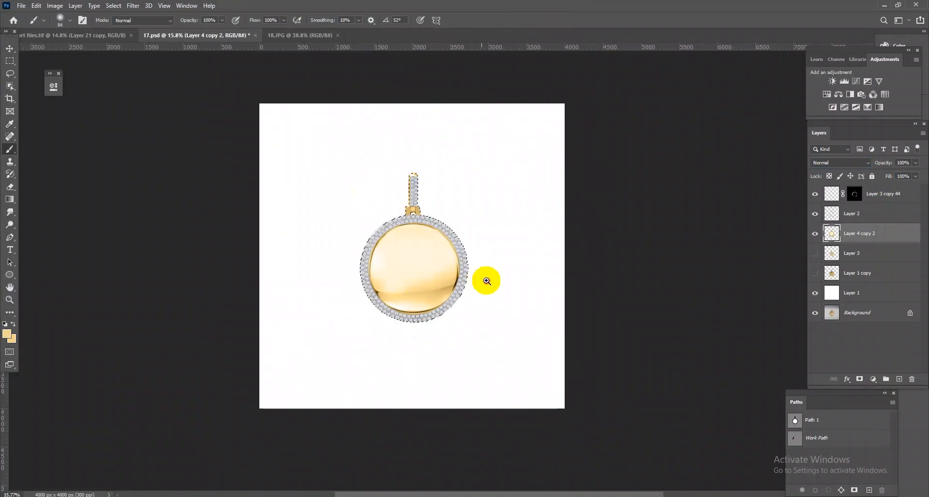
{"action": "left_click_drag", "start_coordinate": [482, 280], "coordinate": [501, 288]}
{"action": "left_click_drag", "start_coordinate": [386, 181], "coordinate": [424, 218]}
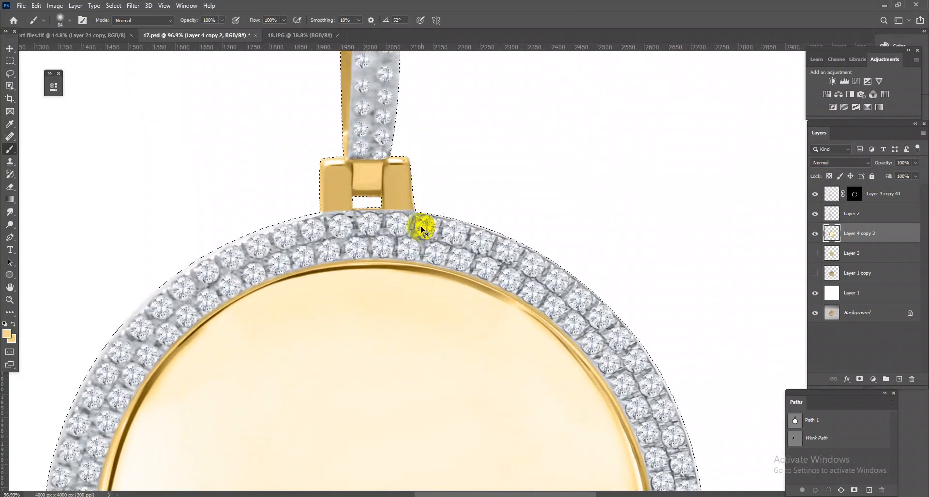
{"action": "left_click_drag", "start_coordinate": [460, 249], "coordinate": [484, 314]}
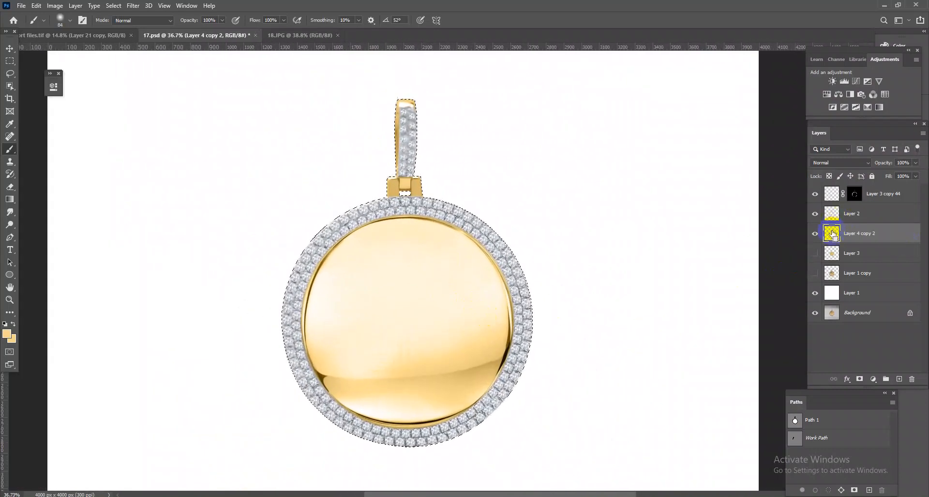
Add a Levels adjustment masked to the gold pendant, lowering the white input to brighten the metal
{"action": "left_click", "coordinate": [845, 82]}
{"action": "left_click", "coordinate": [184, 192]}
{"action": "left_click_drag", "start_coordinate": [186, 189], "coordinate": [179, 186]}
{"action": "left_click", "coordinate": [186, 85]}
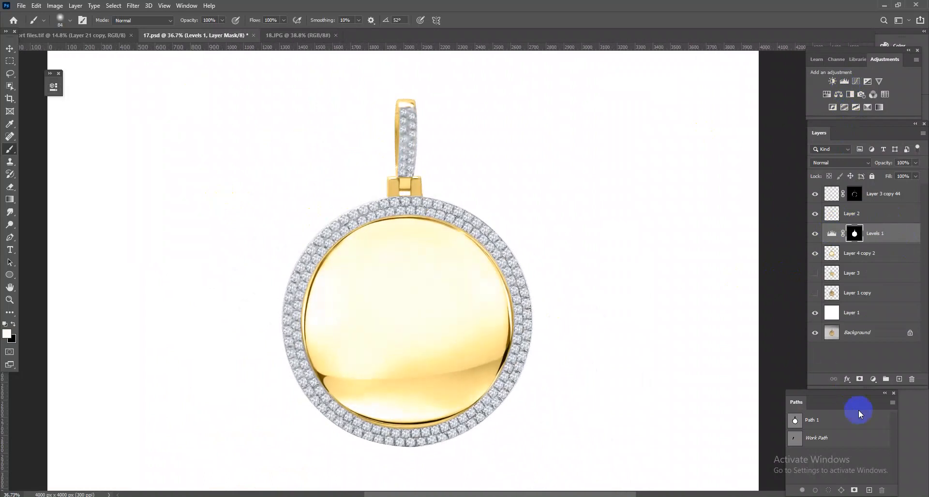
Mask the Levels brightening off the gold disc with a large soft black brush
{"action": "left_click", "coordinate": [861, 380]}
{"action": "right_click", "coordinate": [14, 151]}
{"action": "left_click", "coordinate": [32, 151]}
{"action": "mouse_move", "coordinate": [383, 248]}
{"action": "left_mouse_down"}
{"action": "mouse_move", "coordinate": [480, 275]}
{"action": "mouse_move", "coordinate": [500, 297]}
{"action": "left_mouse_up"}
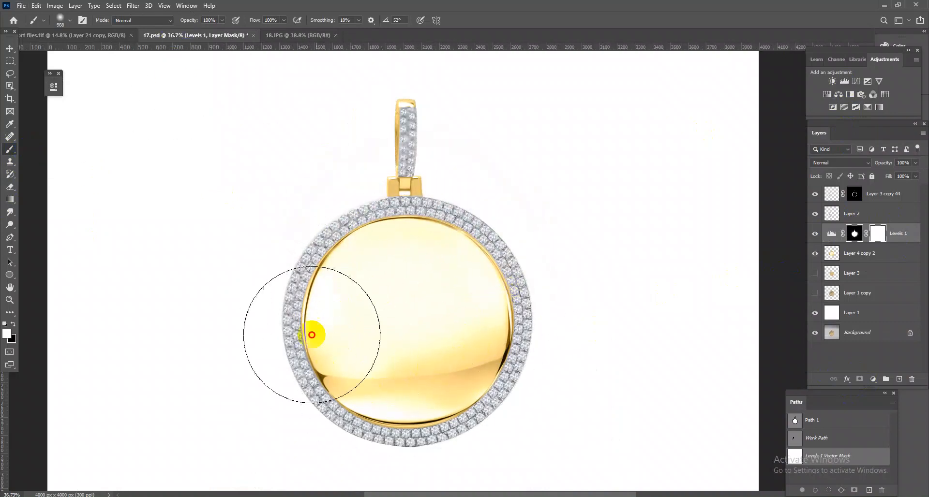
{"action": "key", "text": "x"}
{"action": "mouse_move", "coordinate": [473, 344]}
{"action": "left_mouse_down"}
{"action": "mouse_move", "coordinate": [414, 284]}
{"action": "mouse_move", "coordinate": [452, 286]}
{"action": "mouse_move", "coordinate": [344, 294]}
{"action": "mouse_move", "coordinate": [504, 330]}
{"action": "mouse_move", "coordinate": [414, 294]}
{"action": "mouse_move", "coordinate": [343, 356]}
{"action": "left_mouse_up"}
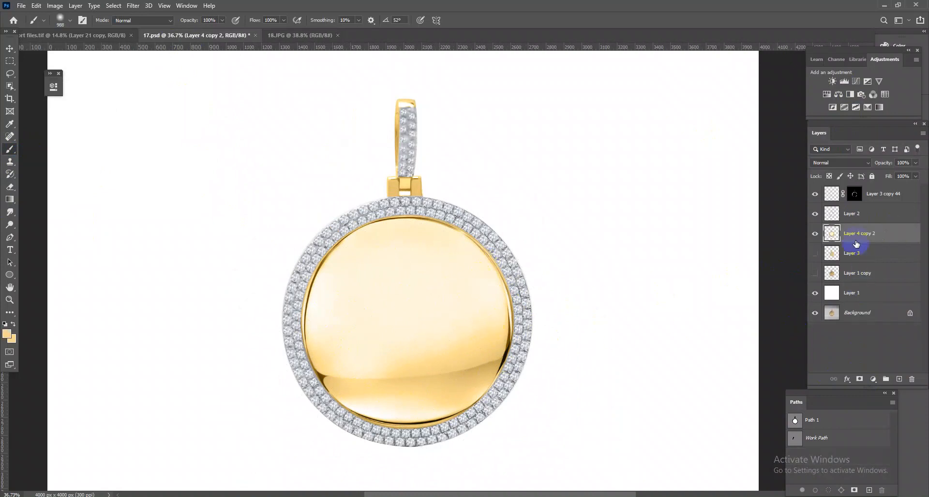
Brighten the diamonds with a masked Levels adjustment at white input 234 and merge it into Layer 2
{"action": "left_click", "coordinate": [848, 215]}
{"action": "left_click", "coordinate": [841, 193], "text": "ctrl"}
{"action": "left_click", "coordinate": [845, 82]}
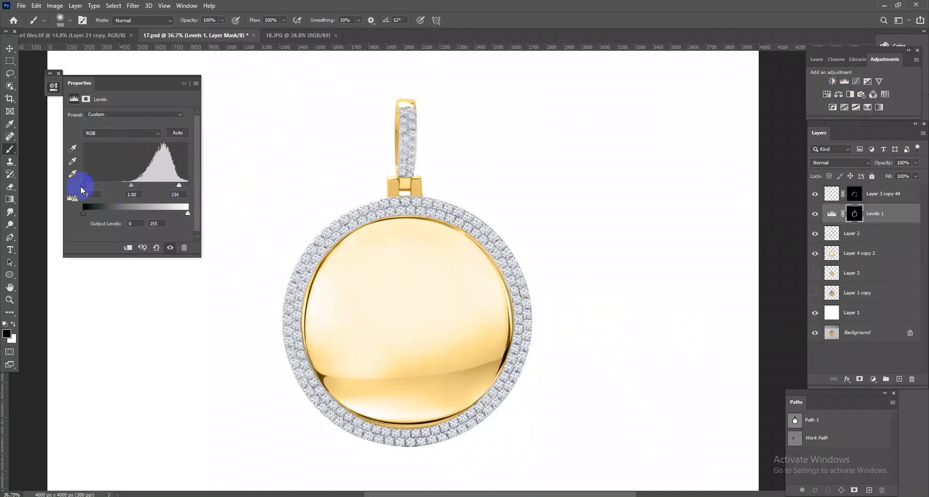
{"action": "left_click_drag", "start_coordinate": [85, 189], "coordinate": [84, 188]}
{"action": "left_click", "coordinate": [185, 85]}
{"action": "key", "text": "ctrl+e"}
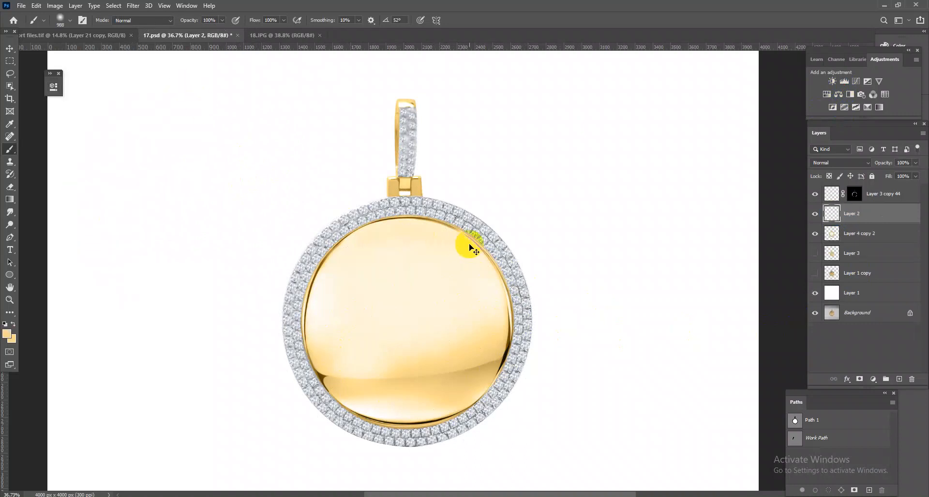
Duplicate Layer 3 copy 44, Layer 2 and Layer 4 copy 2 and merge the copies into a single pendant layer
{"action": "left_click_drag", "start_coordinate": [461, 337], "coordinate": [491, 342]}
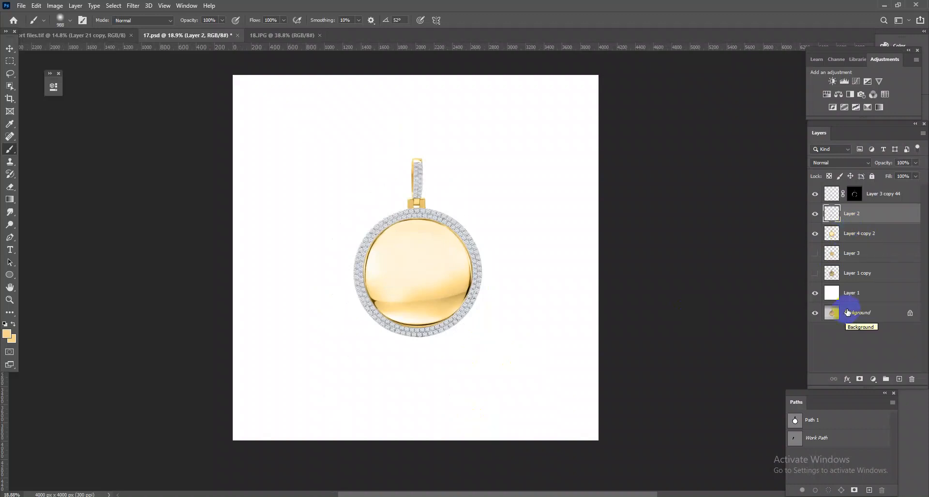
{"action": "mouse_move", "coordinate": [474, 301]}
{"action": "left_mouse_down"}
{"action": "mouse_move", "coordinate": [504, 337]}
{"action": "mouse_move", "coordinate": [457, 301]}
{"action": "mouse_move", "coordinate": [468, 317]}
{"action": "left_mouse_up"}
{"action": "mouse_move", "coordinate": [396, 169]}
{"action": "left_mouse_down"}
{"action": "mouse_move", "coordinate": [446, 199]}
{"action": "mouse_move", "coordinate": [477, 252]}
{"action": "mouse_move", "coordinate": [390, 167]}
{"action": "left_mouse_up"}
{"action": "left_click_drag", "start_coordinate": [476, 323], "coordinate": [499, 339]}
{"action": "left_click", "coordinate": [885, 204]}
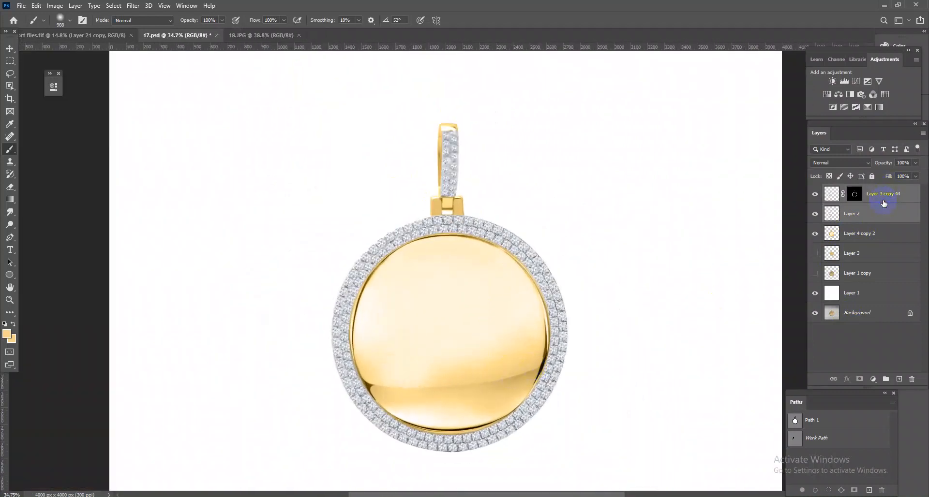
{"action": "left_click", "coordinate": [815, 235]}
{"action": "left_click", "coordinate": [815, 234]}
{"action": "left_click", "coordinate": [861, 235]}
{"action": "left_click", "coordinate": [878, 194], "text": "shift"}
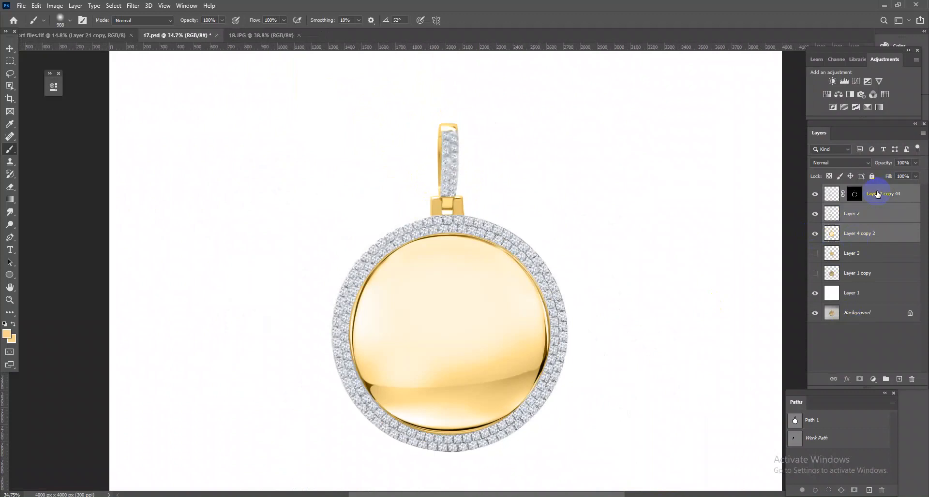
{"action": "key", "text": "ctrl+j"}
{"action": "key", "text": "ctrl+e"}
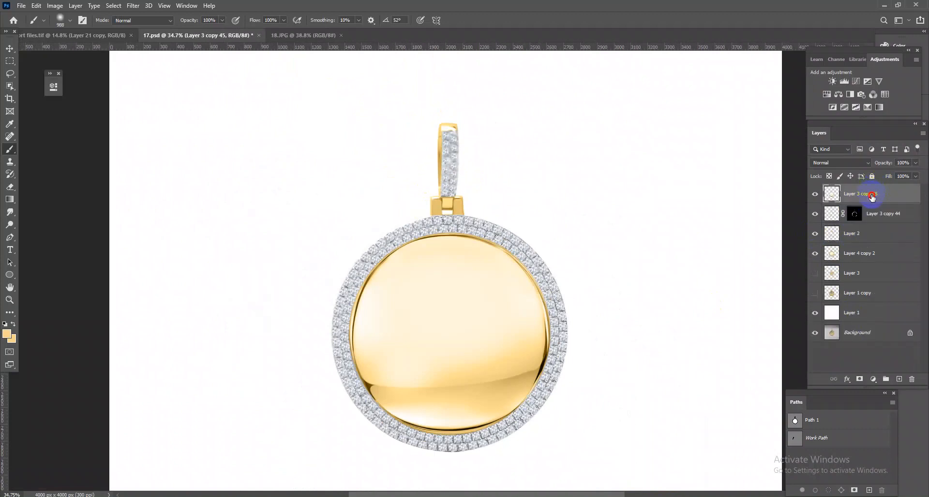
Place the merged pendant copy beneath Layer 4 copy 2, flip it vertically and position it directly under the pendant as a reflection
{"action": "left_click_drag", "start_coordinate": [873, 197], "coordinate": [822, 257]}
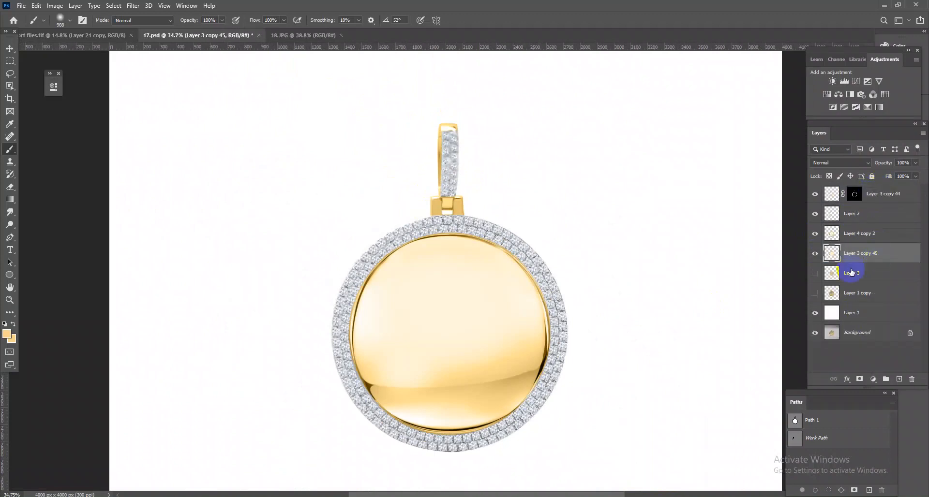
{"action": "key", "text": "ctrl+t"}
{"action": "right_click", "coordinate": [472, 288]}
{"action": "left_click", "coordinate": [521, 449]}
{"action": "mouse_move", "coordinate": [458, 446]}
{"action": "left_mouse_down"}
{"action": "mouse_move", "coordinate": [458, 145]}
{"action": "mouse_move", "coordinate": [496, 386]}
{"action": "left_mouse_up"}
{"action": "scroll", "coordinate": [492, 283], "scroll_direction": "down", "scroll_amount": 3}
{"action": "key", "text": "Return"}
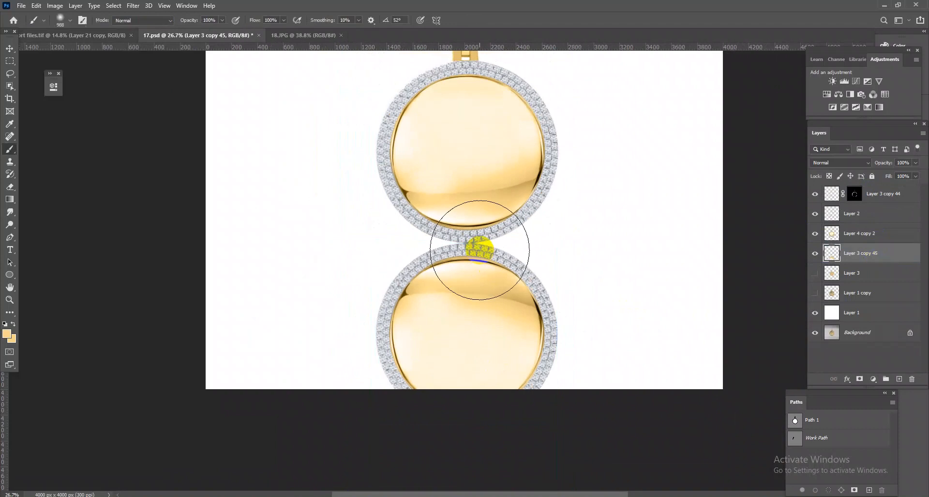
Soften the flipped reflection with a Gaussian Blur and lower its fill to 33%
{"action": "left_click", "coordinate": [133, 6]}
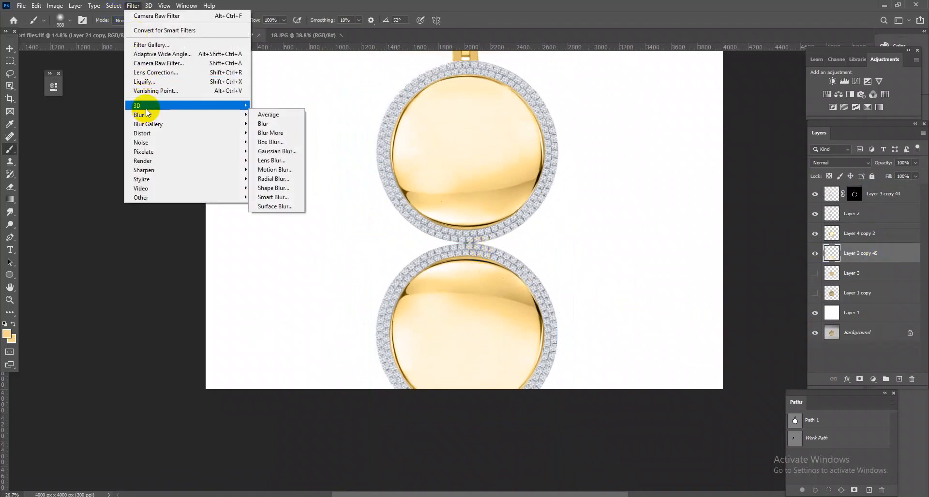
{"action": "left_click", "coordinate": [284, 151]}
{"action": "key", "text": "Return"}
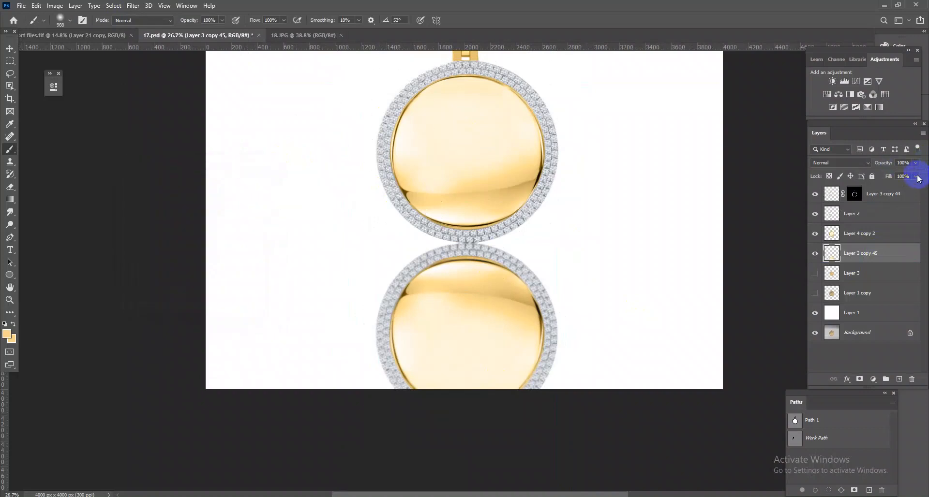
{"action": "left_click_drag", "start_coordinate": [890, 188], "coordinate": [890, 188]}
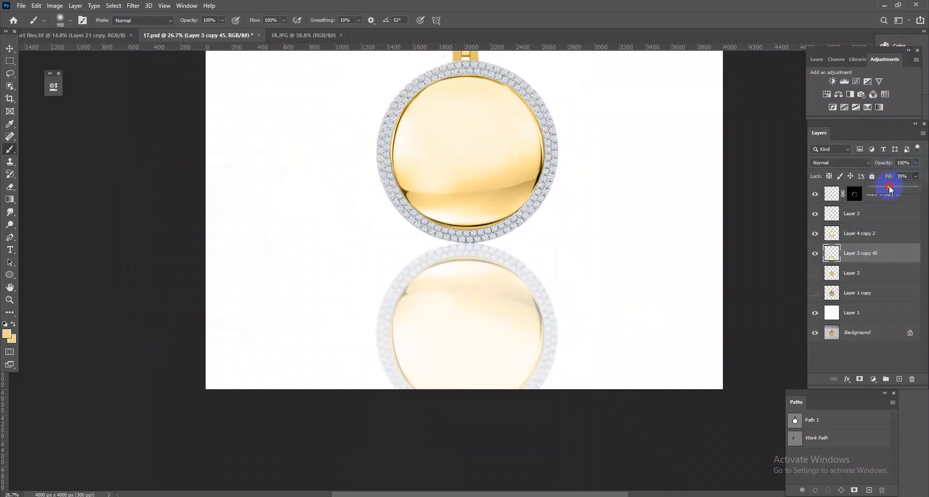
Add a layer mask to the reflection and fade out its lower part with a large soft black brush
{"action": "left_click", "coordinate": [857, 381]}
{"action": "mouse_move", "coordinate": [205, 276]}
{"action": "left_mouse_down"}
{"action": "mouse_move", "coordinate": [393, 356]}
{"action": "mouse_move", "coordinate": [662, 363]}
{"action": "mouse_move", "coordinate": [502, 351]}
{"action": "mouse_move", "coordinate": [365, 357]}
{"action": "mouse_move", "coordinate": [638, 367]}
{"action": "mouse_move", "coordinate": [293, 355]}
{"action": "mouse_move", "coordinate": [622, 379]}
{"action": "mouse_move", "coordinate": [377, 369]}
{"action": "left_mouse_up"}
{"action": "mouse_move", "coordinate": [489, 328]}
{"action": "left_mouse_down"}
{"action": "mouse_move", "coordinate": [454, 261]}
{"action": "mouse_move", "coordinate": [532, 337]}
{"action": "mouse_move", "coordinate": [400, 331]}
{"action": "mouse_move", "coordinate": [560, 339]}
{"action": "mouse_move", "coordinate": [481, 349]}
{"action": "mouse_move", "coordinate": [550, 343]}
{"action": "mouse_move", "coordinate": [434, 335]}
{"action": "left_mouse_up"}
{"action": "mouse_move", "coordinate": [480, 278]}
{"action": "left_mouse_down"}
{"action": "mouse_move", "coordinate": [450, 269]}
{"action": "mouse_move", "coordinate": [524, 280]}
{"action": "left_mouse_up"}
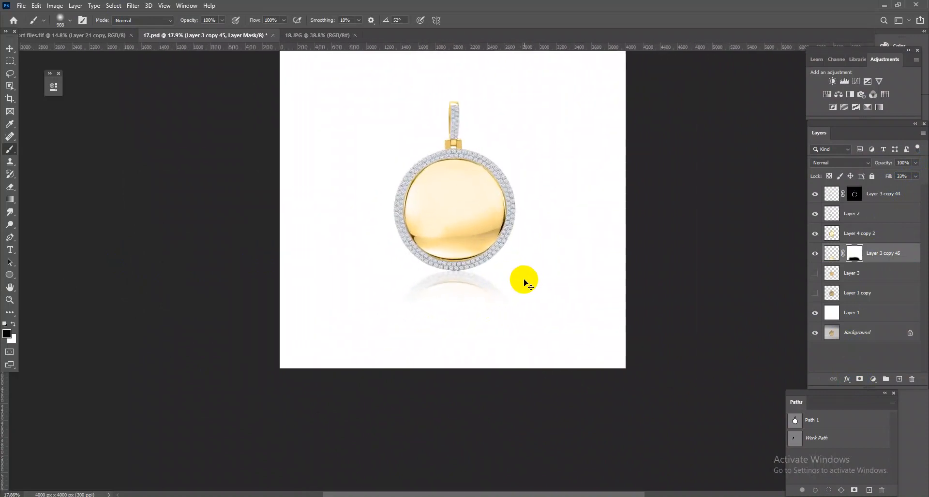
Save a JPEG copy named 17 in the Done photos-22 folder
{"action": "key", "text": "ctrl+shift+s"}
{"action": "left_click", "coordinate": [515, 358]}
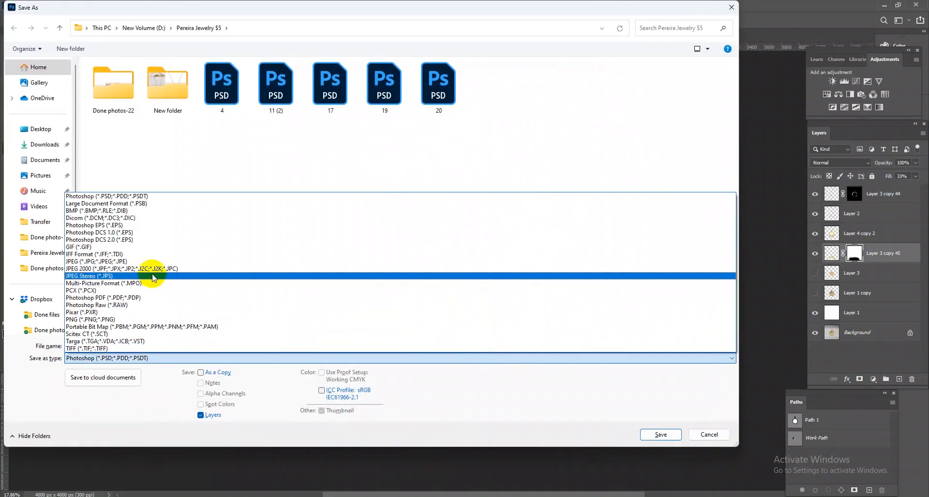
{"action": "left_click", "coordinate": [137, 262]}
{"action": "double_click", "coordinate": [121, 93]}
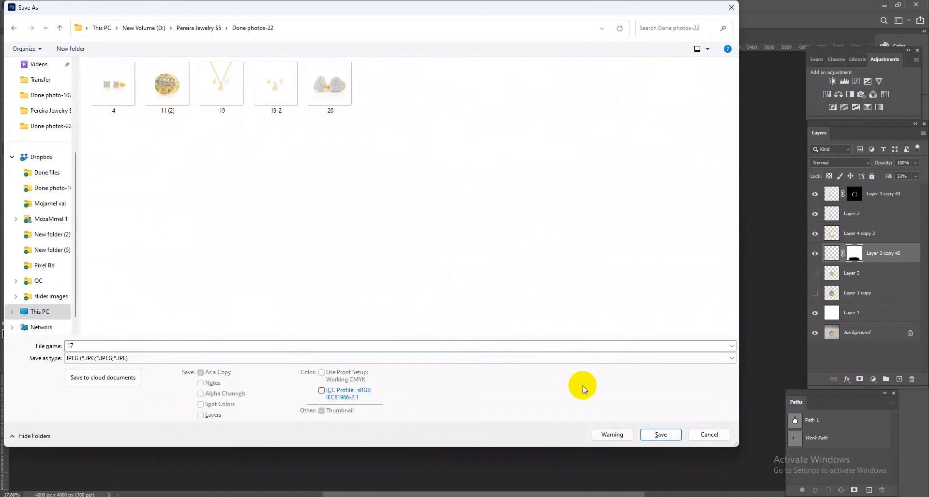
{"action": "left_click", "coordinate": [660, 436]}
{"action": "left_click", "coordinate": [516, 127]}
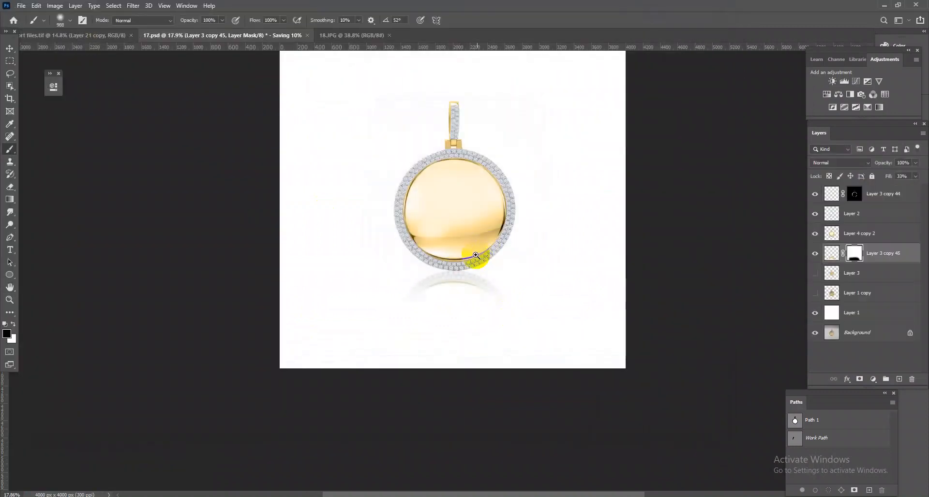
Move the plain disc Layer 3 above Layer 4 copy 2 and make it visible
{"action": "scroll", "coordinate": [515, 279], "scroll_direction": "down", "scroll_amount": 3}
{"action": "scroll", "coordinate": [515, 279], "scroll_direction": "up", "scroll_amount": 4}
{"action": "scroll", "coordinate": [514, 265], "scroll_direction": "down", "scroll_amount": 3}
{"action": "scroll", "coordinate": [507, 257], "scroll_direction": "up", "scroll_amount": 1}
{"action": "left_click_drag", "start_coordinate": [853, 278], "coordinate": [854, 223]}
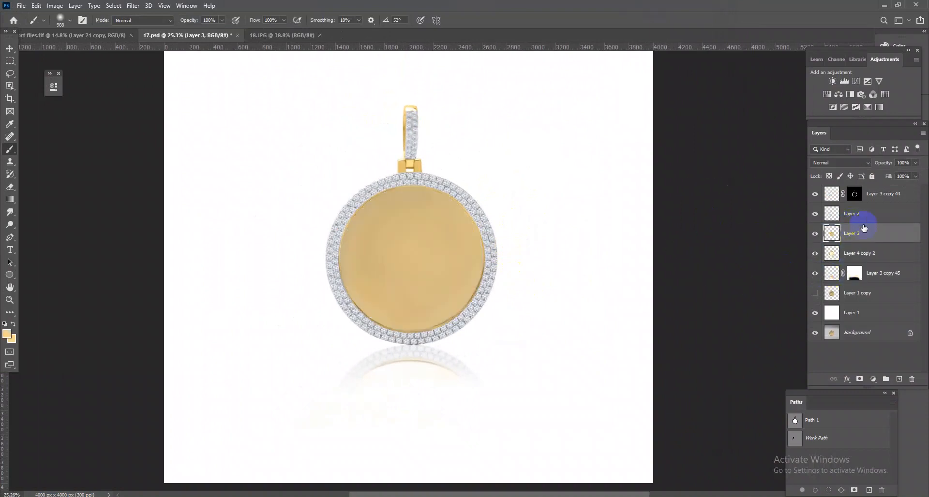
Try tinting the plain disc with a new gold-filled layer in Color blend mode
{"action": "left_click", "coordinate": [899, 381]}
{"action": "key", "text": "alt+BackSpace"}
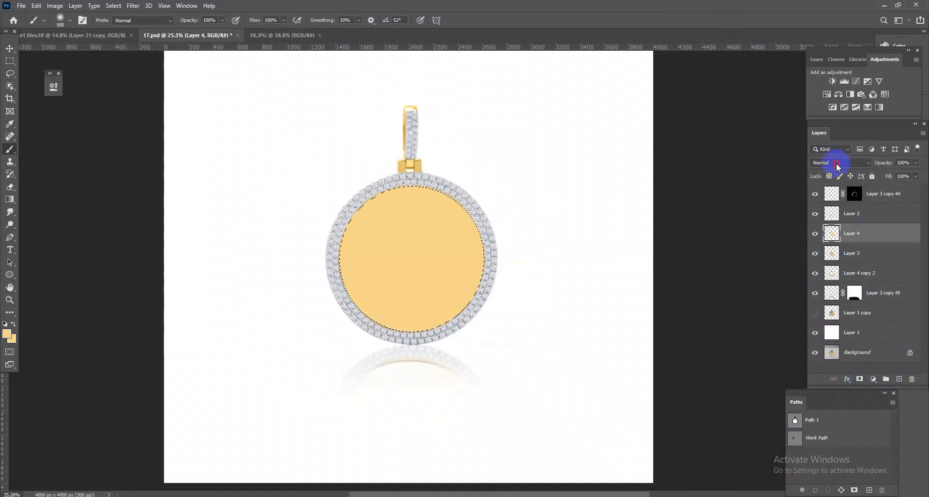
{"action": "left_click", "coordinate": [838, 165]}
{"action": "left_click", "coordinate": [830, 389]}
{"action": "left_click_drag", "start_coordinate": [427, 240], "coordinate": [442, 245]}
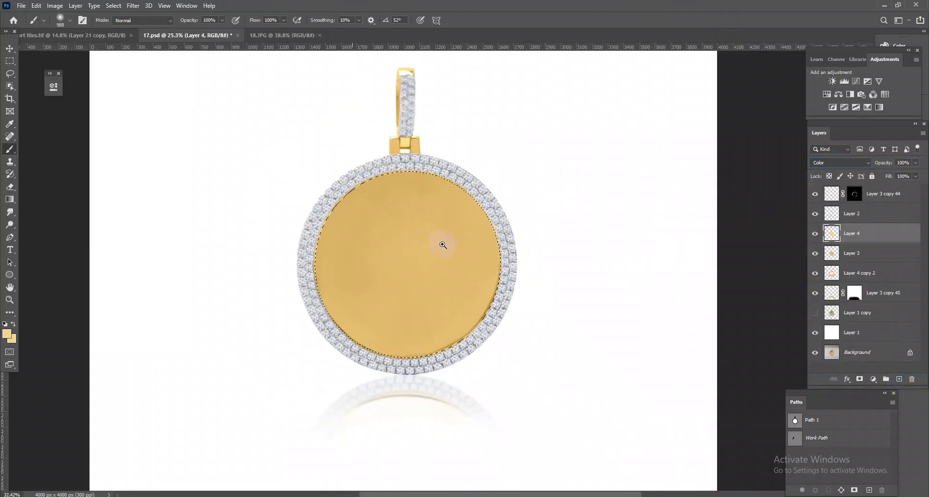
{"action": "key", "text": "ctrl+z"}
{"action": "key", "text": "ctrl+z"}
{"action": "key", "text": "ctrl+z"}
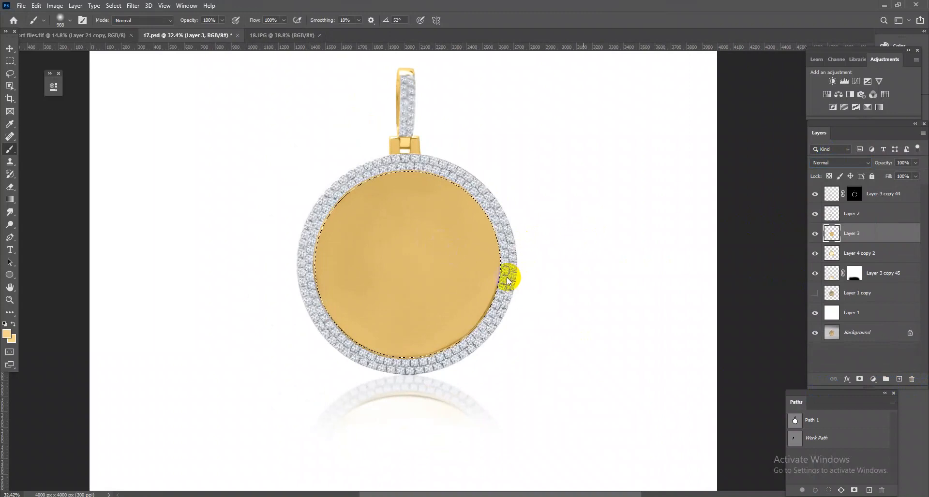
Apply Camera Raw to Layer 3 with sharpening 63, noise reduction 34, texture +24, clarity +5, shadows +53, whites +26, blacks +66 and raised highlights
{"action": "key", "text": "ctrl+shift+a"}
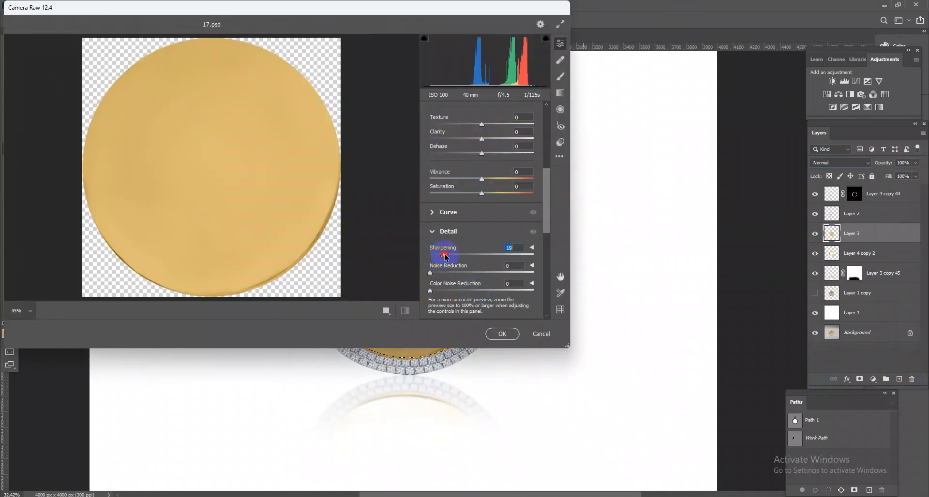
{"action": "scroll", "coordinate": [470, 180], "scroll_direction": "up", "scroll_amount": 2}
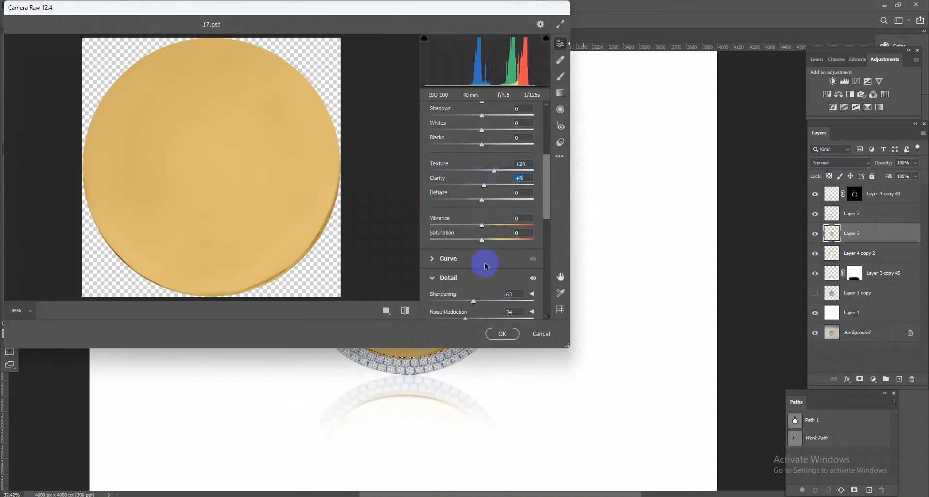
{"action": "scroll", "coordinate": [490, 169], "scroll_direction": "up", "scroll_amount": 2}
{"action": "left_click_drag", "start_coordinate": [488, 193], "coordinate": [497, 178]}
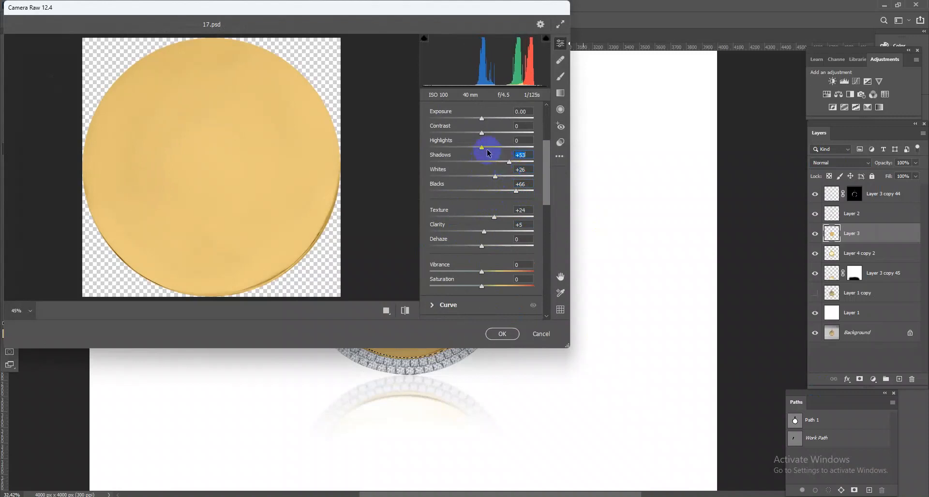
{"action": "left_click_drag", "start_coordinate": [482, 147], "coordinate": [485, 122]}
{"action": "left_click", "coordinate": [506, 341]}
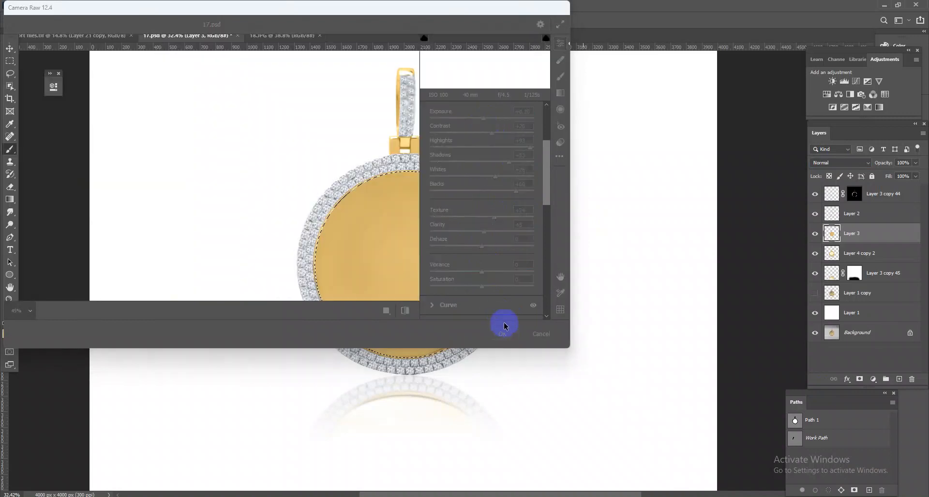
Compare the plain disc with the reflective disc by toggling the visibility of Layer 3
{"action": "left_click_drag", "start_coordinate": [505, 284], "coordinate": [472, 287]}
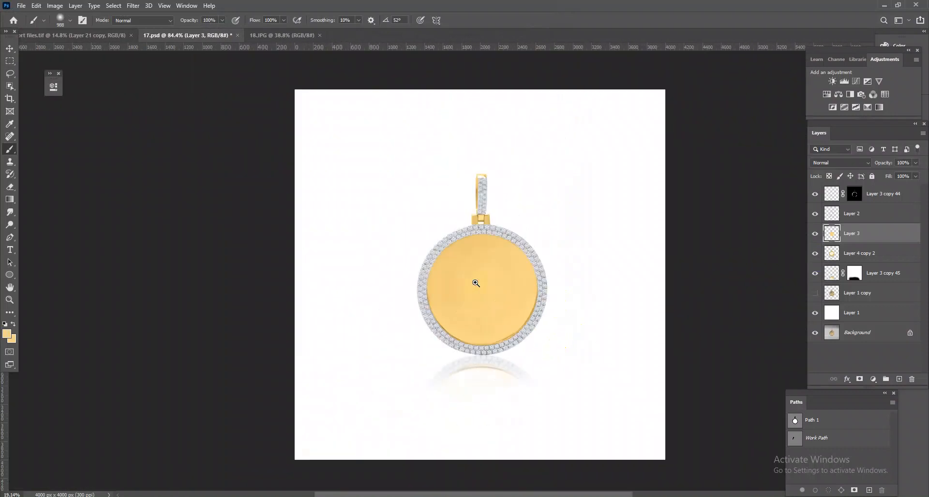
{"action": "left_click", "coordinate": [816, 236]}
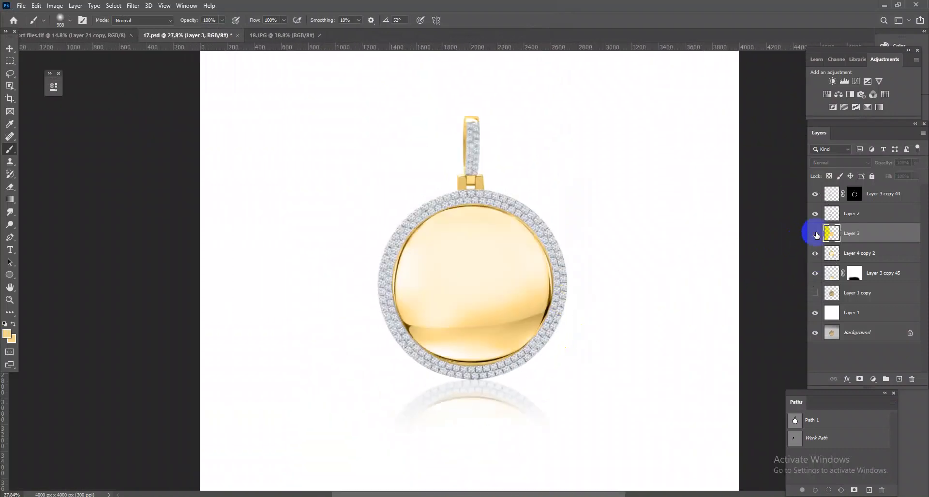
{"action": "left_click", "coordinate": [816, 235]}
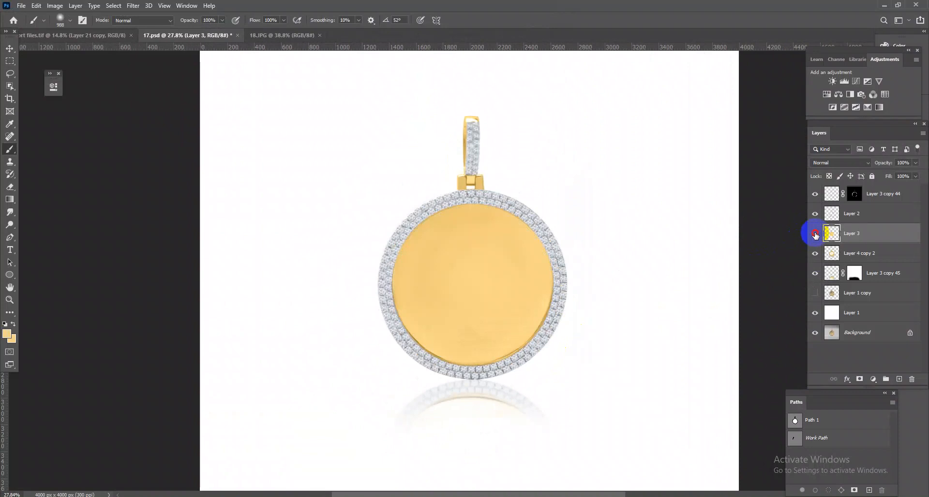
{"action": "left_click", "coordinate": [816, 236]}
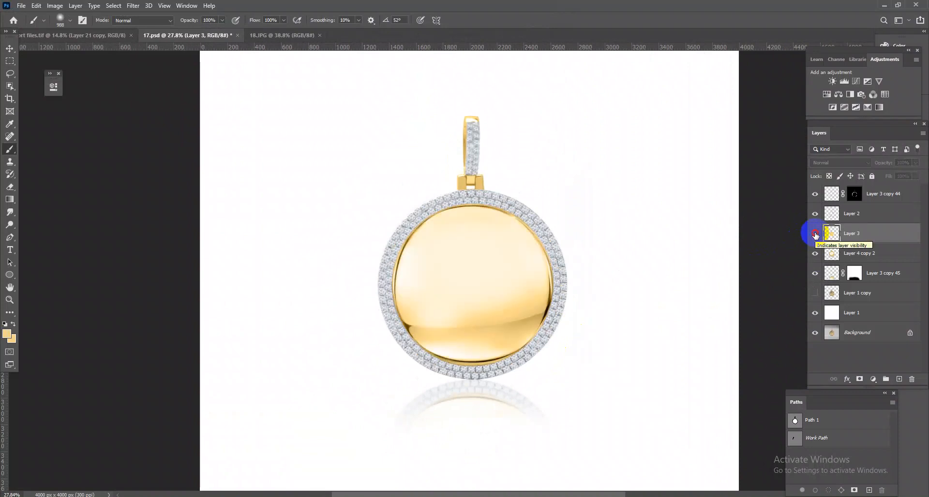
{"action": "left_click", "coordinate": [816, 235]}
{"action": "left_click", "coordinate": [816, 235]}
{"action": "left_click", "coordinate": [815, 236]}
{"action": "left_click", "coordinate": [816, 236]}
{"action": "left_click", "coordinate": [816, 236]}
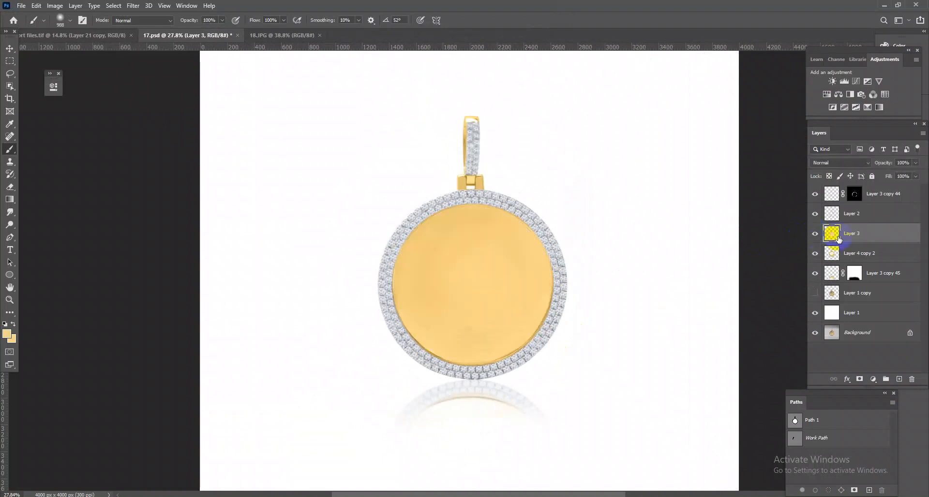
Tint the disc with a new gold-filled layer in Color blend mode and merge it into Layer 3
{"action": "left_click", "coordinate": [899, 379]}
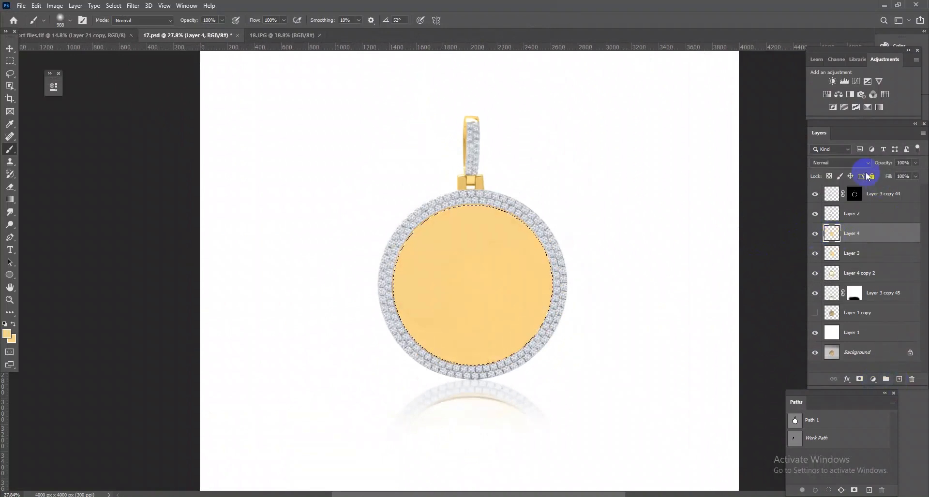
{"action": "left_click", "coordinate": [841, 162]}
{"action": "left_click", "coordinate": [832, 383]}
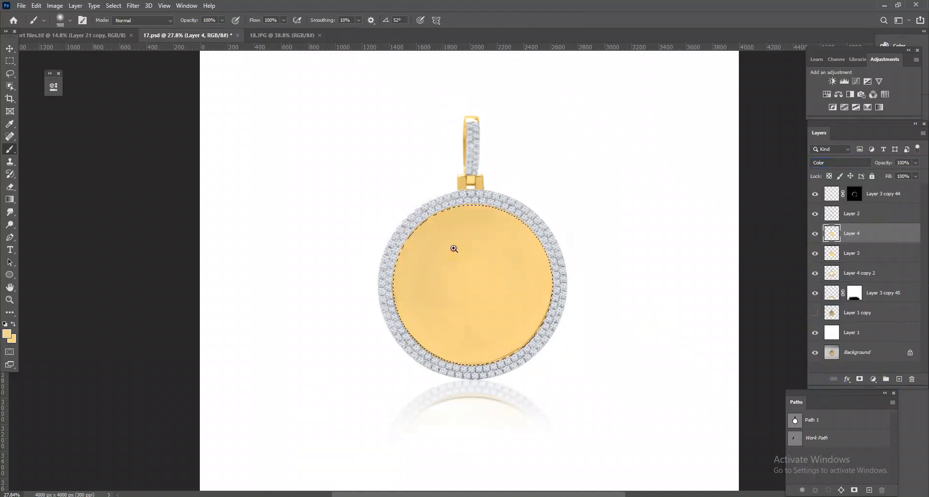
{"action": "left_click_drag", "start_coordinate": [454, 249], "coordinate": [487, 263]}
{"action": "key", "text": "ctrl+e"}
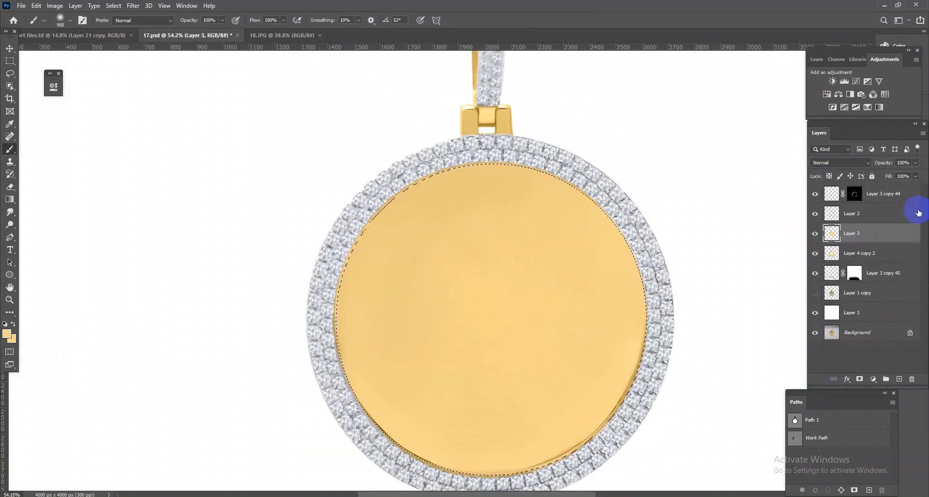
Brighten the disc's midtones with a Curves adjustment masked to the disc and merge it into Layer 3
{"action": "left_click", "coordinate": [854, 83]}
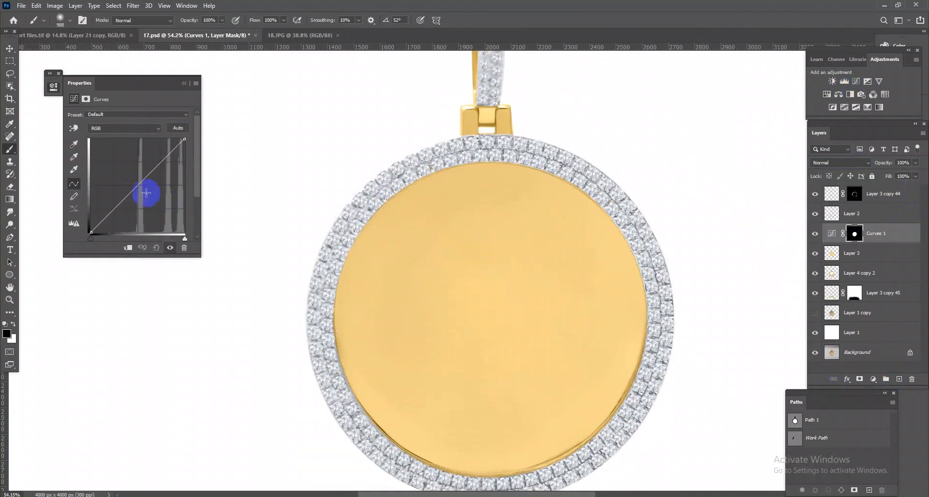
{"action": "left_click_drag", "start_coordinate": [141, 178], "coordinate": [134, 174]}
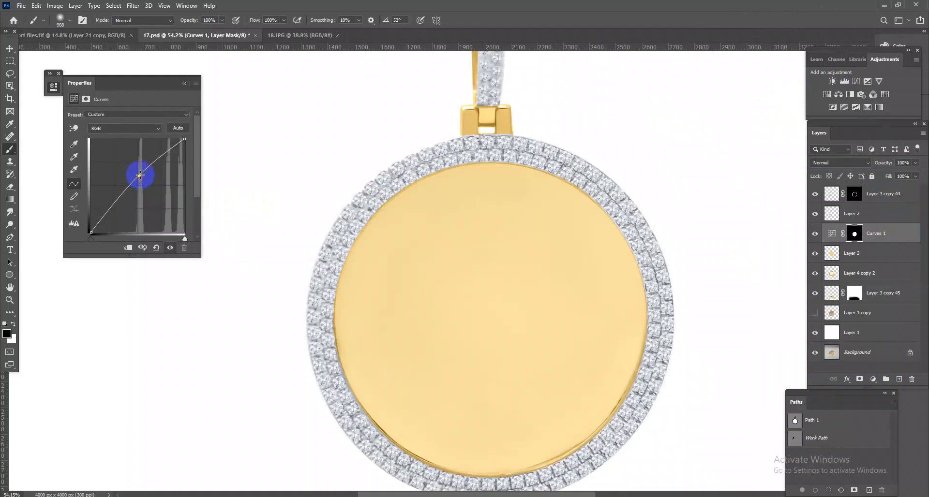
{"action": "left_click", "coordinate": [186, 84]}
{"action": "left_click_drag", "start_coordinate": [432, 283], "coordinate": [478, 315]}
{"action": "key", "text": "ctrl+e"}
{"action": "left_click_drag", "start_coordinate": [473, 223], "coordinate": [505, 312]}
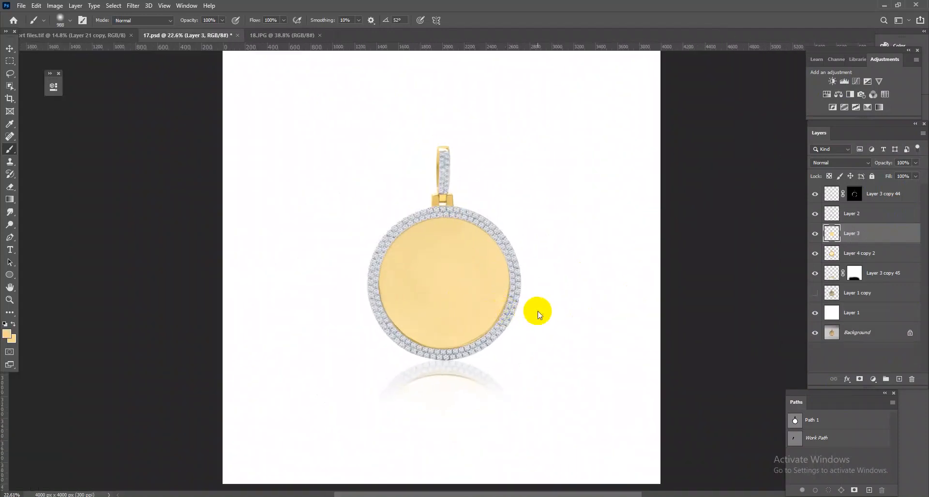
Save the plain disc version as a JPEG named 17-2 in the Done photos-22 folder at quality 12
{"action": "key", "text": "ctrl+shift+s"}
{"action": "left_click", "coordinate": [514, 358]}
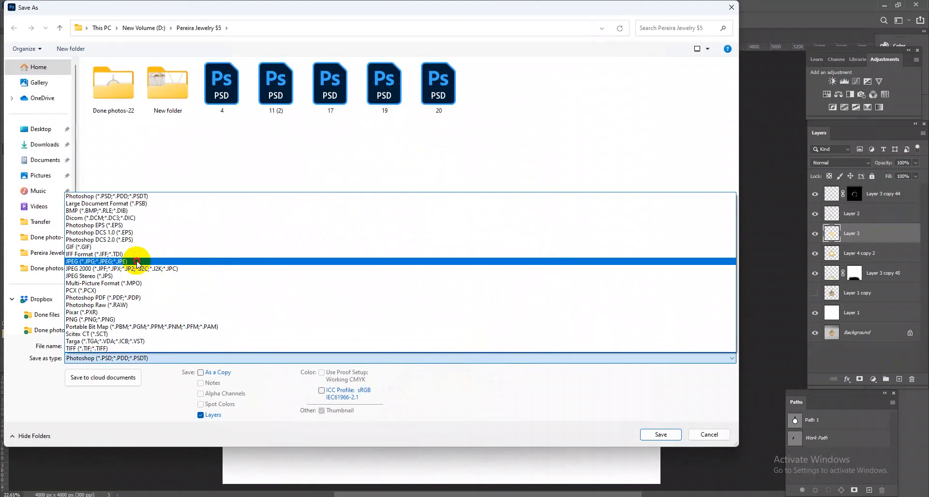
{"action": "left_click", "coordinate": [137, 262]}
{"action": "left_click", "coordinate": [96, 346]}
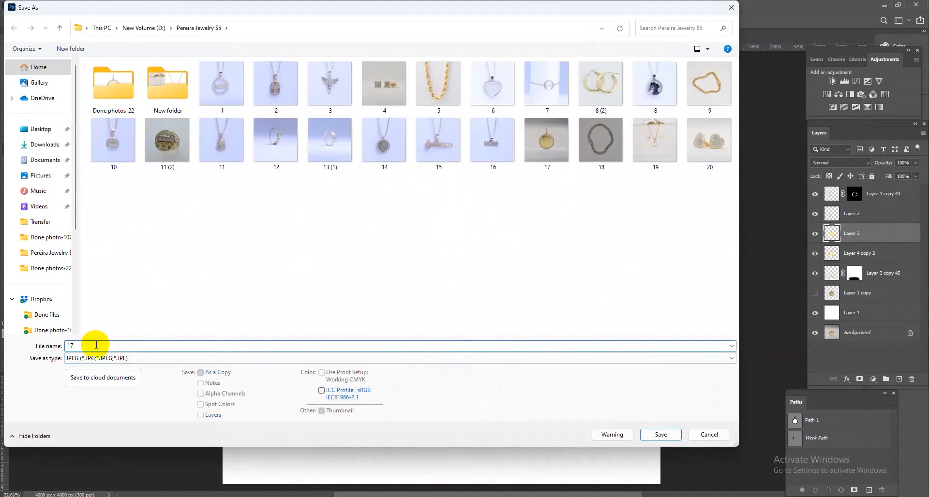
{"action": "type", "text": "-2"}
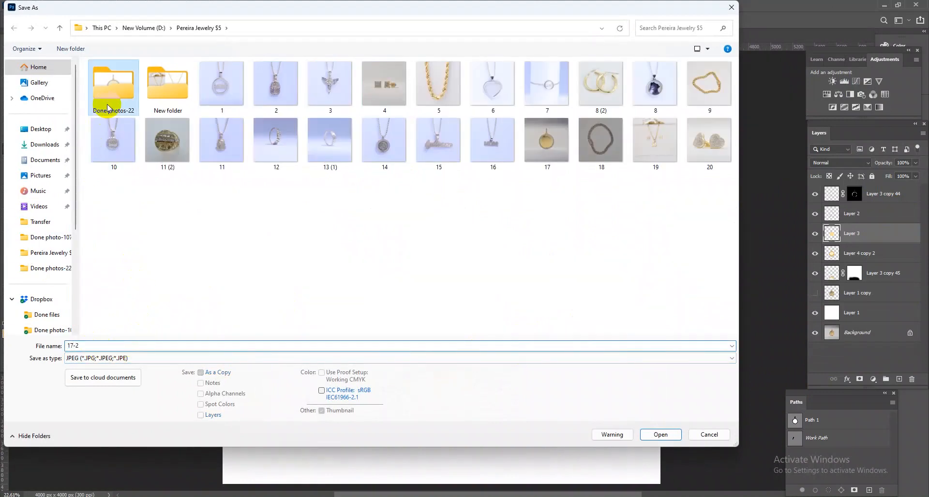
{"action": "double_click", "coordinate": [113, 84]}
{"action": "left_click", "coordinate": [661, 436]}
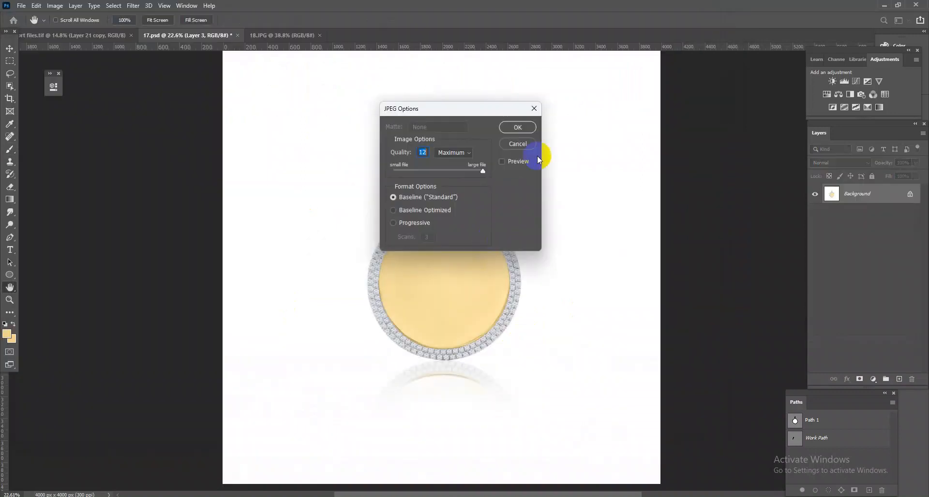
{"action": "left_click", "coordinate": [530, 131]}
Save the PSD, compare the two disc versions by toggling Layer 3, and leave Layer 3 hidden
{"action": "left_click_drag", "start_coordinate": [518, 217], "coordinate": [460, 217]}
{"action": "left_click_drag", "start_coordinate": [472, 300], "coordinate": [678, 300]}
{"action": "left_click", "coordinate": [815, 234]}
{"action": "left_click_drag", "start_coordinate": [485, 321], "coordinate": [515, 317]}
{"action": "key", "text": "ctrl+s"}
{"action": "left_click", "coordinate": [815, 234]}
{"action": "left_click", "coordinate": [815, 234]}
{"action": "left_click", "coordinate": [815, 233]}
{"action": "left_click_drag", "start_coordinate": [566, 349], "coordinate": [528, 322]}
{"action": "left_click", "coordinate": [815, 237]}
Group all layers from Layer 3 copy 44 down to Layer 1, leaving out the Background
{"action": "left_click", "coordinate": [880, 196]}
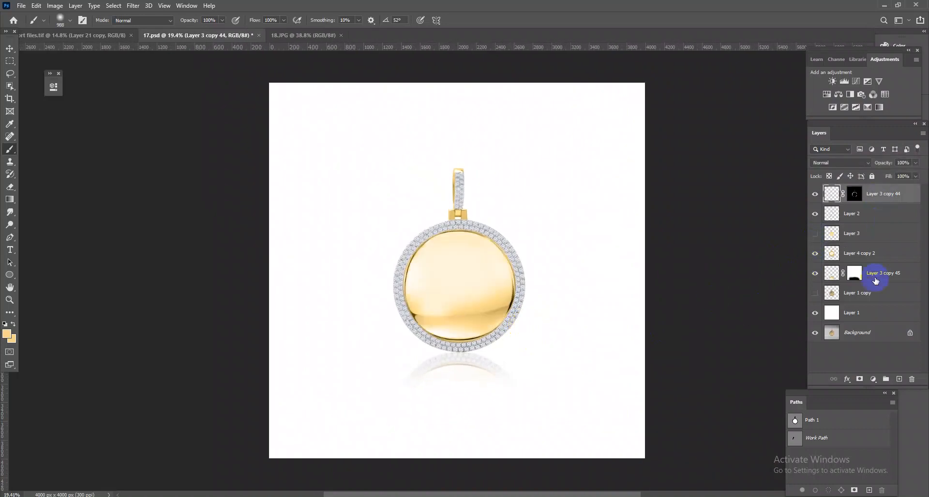
{"action": "left_click", "coordinate": [870, 303], "text": "shift"}
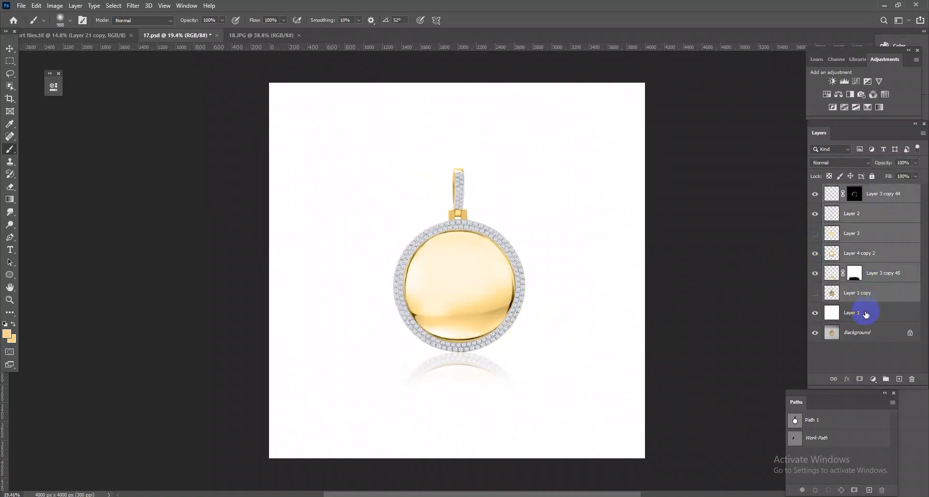
{"action": "left_click", "coordinate": [866, 316], "text": "shift"}
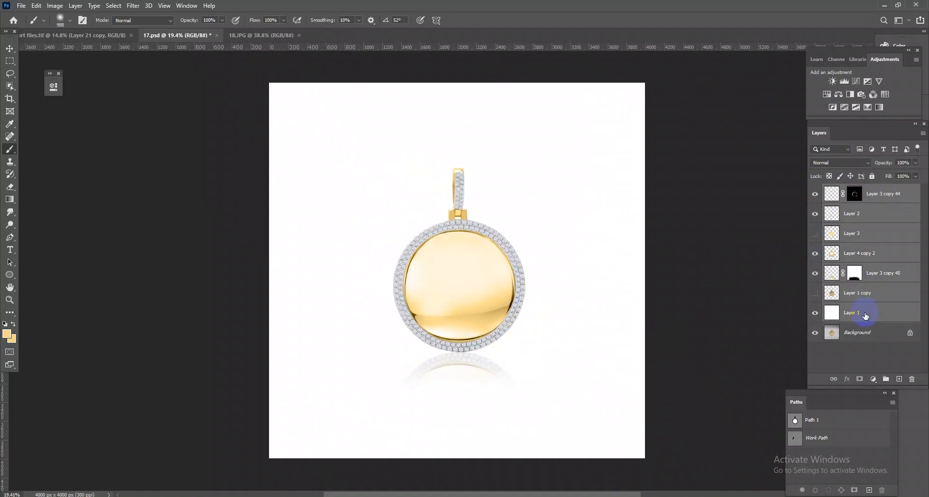
{"action": "key", "text": "ctrl+g"}
{"action": "left_click", "coordinate": [7, 115]}
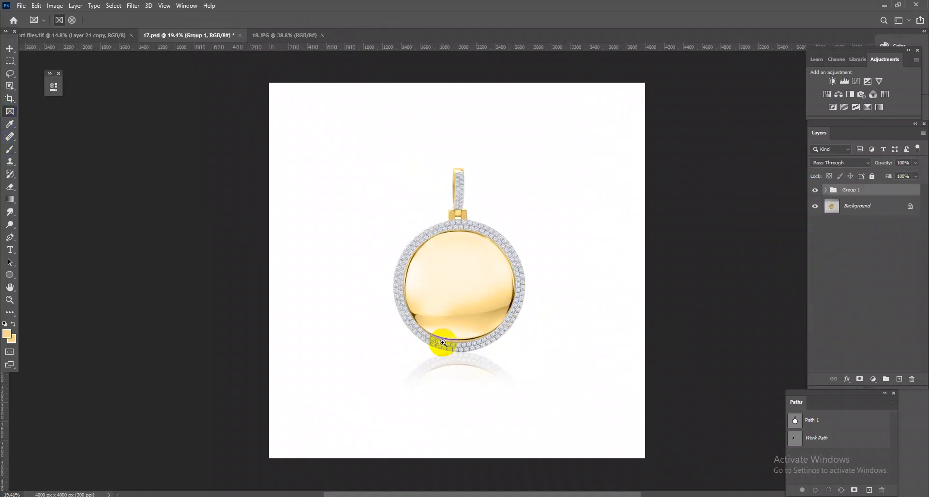
Crop the canvas closer around the pendant on all four sides, keeping the full reflection
{"action": "scroll", "coordinate": [428, 324], "scroll_direction": "down", "scroll_amount": 5}
{"action": "scroll", "coordinate": [475, 326], "scroll_direction": "up", "scroll_amount": 4}
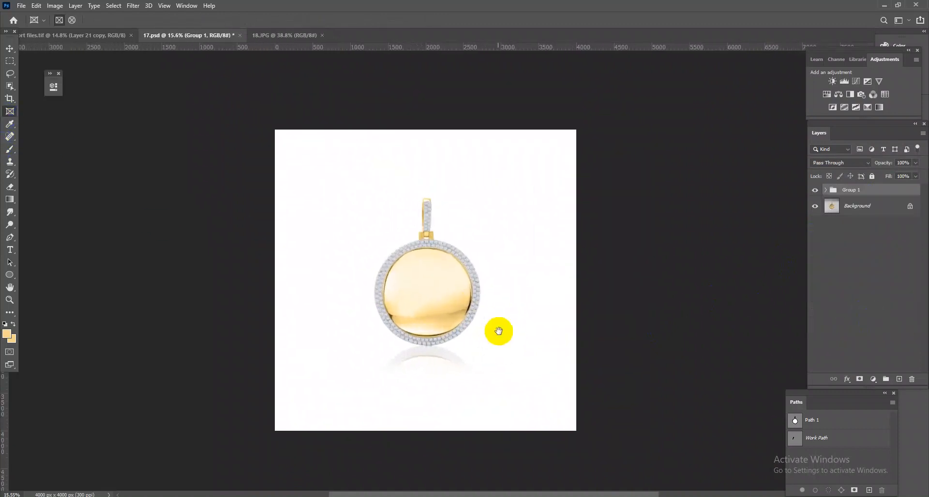
{"action": "left_click", "coordinate": [9, 101]}
{"action": "left_click_drag", "start_coordinate": [581, 281], "coordinate": [548, 281]}
{"action": "left_click_drag", "start_coordinate": [304, 277], "coordinate": [339, 284]}
{"action": "left_click_drag", "start_coordinate": [428, 134], "coordinate": [428, 152]}
{"action": "left_click_drag", "start_coordinate": [427, 404], "coordinate": [430, 391]}
{"action": "key", "text": "Return"}
Extend the canvas to the right to about 4808 px wide and move Group 1 beside the original photo
{"action": "left_click", "coordinate": [9, 100]}
{"action": "left_click_drag", "start_coordinate": [518, 277], "coordinate": [610, 282]}
{"action": "key", "text": "Return"}
{"action": "key", "text": "ctrl+t"}
{"action": "left_click_drag", "start_coordinate": [479, 282], "coordinate": [572, 293]}
{"action": "key", "text": "Return"}
Nudge Group 1 slightly left to close the gap between the retouched image and the original photo
{"action": "key", "text": "c"}
{"action": "scroll", "coordinate": [560, 311], "scroll_direction": "up", "scroll_amount": 2}
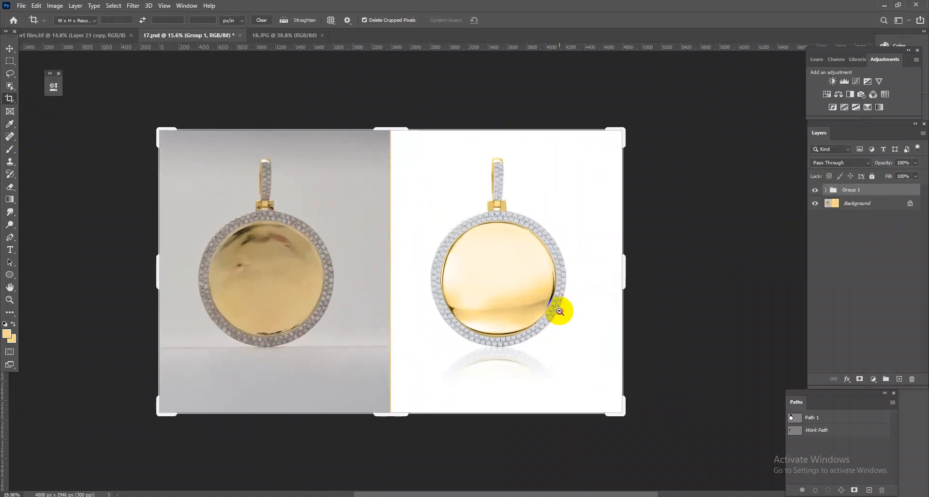
{"action": "key", "text": "ctrl+t"}
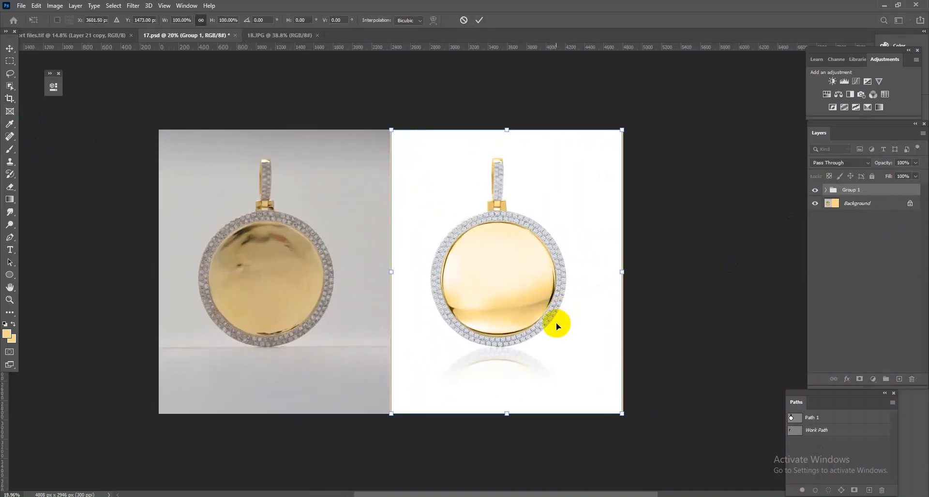
{"action": "key", "text": "Return"}
Crop the leftover gold strip off the canvas's right edge, making the canvas about 4789 px wide
{"action": "key", "text": "c"}
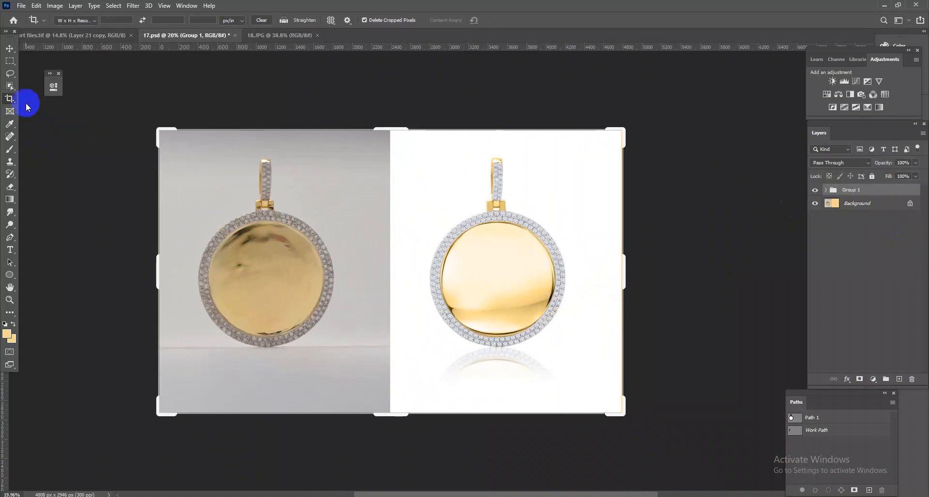
{"action": "scroll", "coordinate": [624, 280], "scroll_direction": "up", "scroll_amount": 5}
{"action": "left_click_drag", "start_coordinate": [639, 290], "coordinate": [629, 280]}
{"action": "key", "text": "Return"}
{"action": "scroll", "coordinate": [591, 278], "scroll_direction": "down", "scroll_amount": 5}
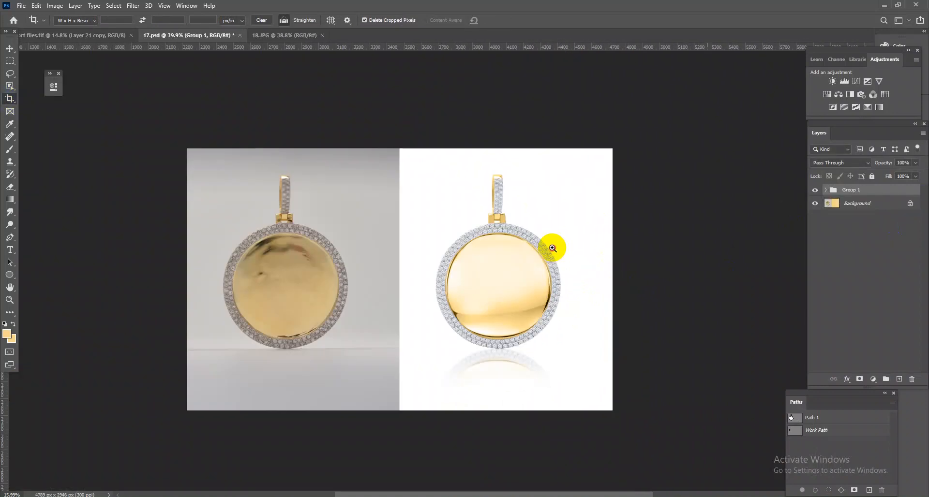
Save the before-and-after comparison as a JPEG named 17 in the New folder directory at quality 12
{"action": "scroll", "coordinate": [608, 317], "scroll_direction": "up", "scroll_amount": 2}
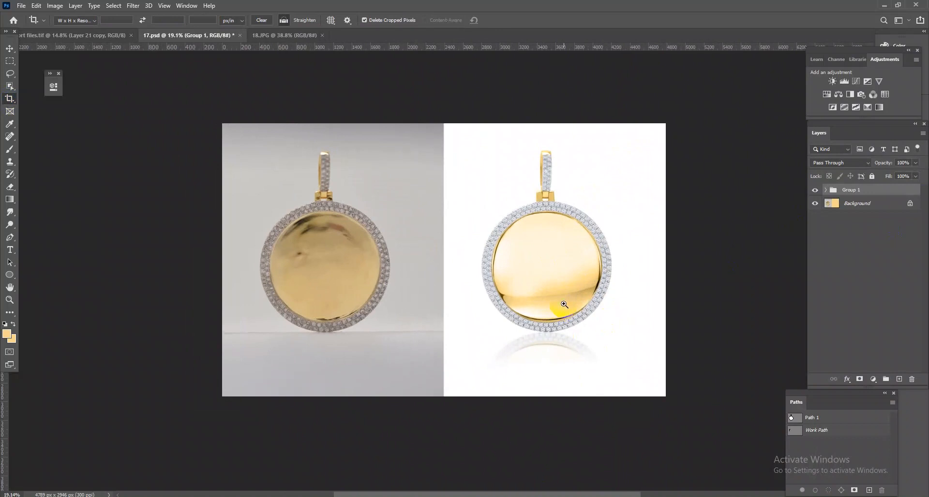
{"action": "scroll", "coordinate": [564, 305], "scroll_direction": "up", "scroll_amount": 3}
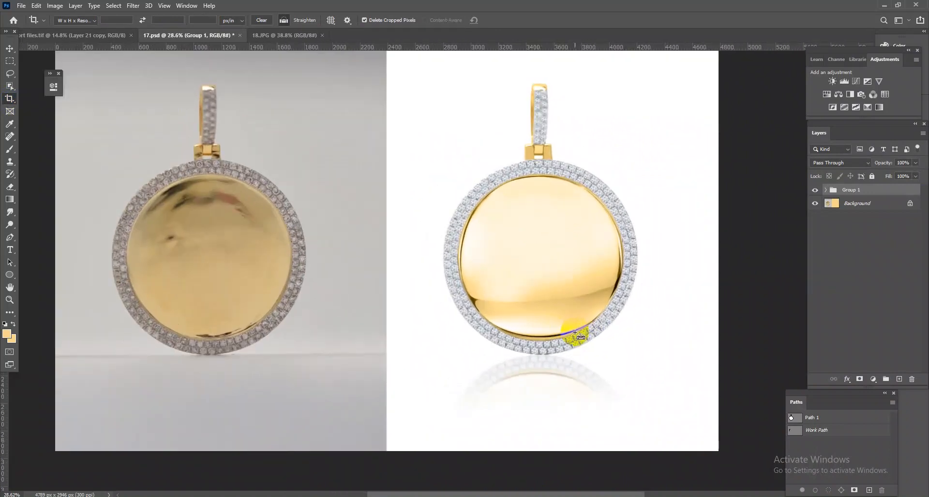
{"action": "key", "text": "ctrl+shift+s"}
{"action": "left_click", "coordinate": [542, 362]}
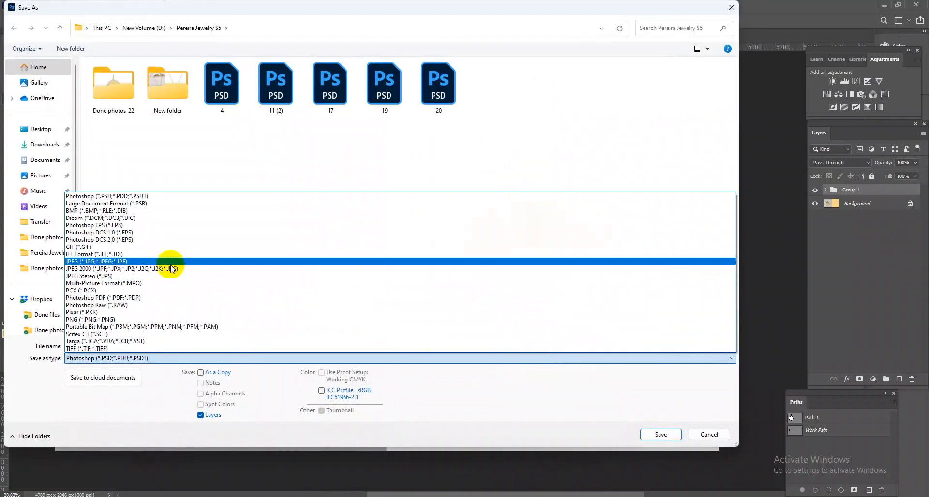
{"action": "left_click", "coordinate": [186, 262]}
{"action": "double_click", "coordinate": [134, 95]}
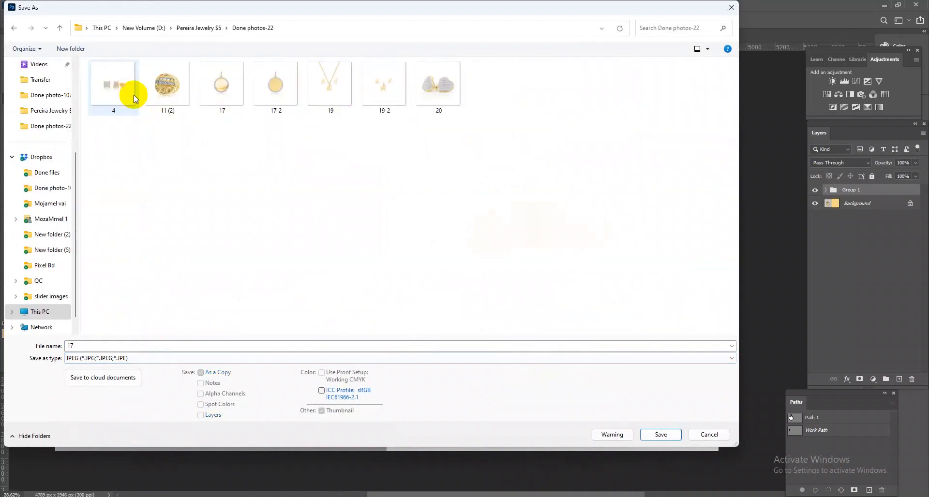
{"action": "left_click", "coordinate": [59, 27]}
{"action": "double_click", "coordinate": [168, 84]}
{"action": "left_click", "coordinate": [661, 434]}
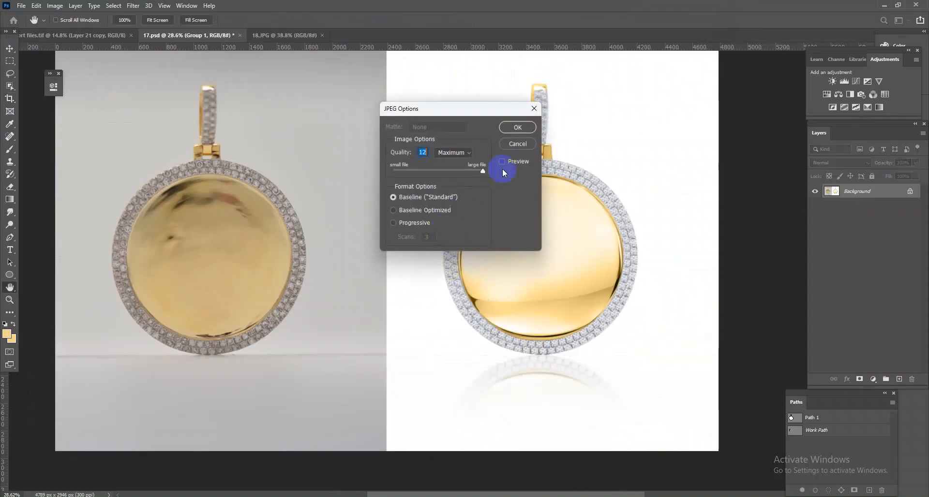
{"action": "left_click", "coordinate": [513, 129]}
{"action": "mouse_move", "coordinate": [540, 269]}
{"action": "left_mouse_down"}
{"action": "mouse_move", "coordinate": [577, 286]}
{"action": "mouse_move", "coordinate": [533, 264]}
{"action": "left_mouse_up"}
{"action": "left_click_drag", "start_coordinate": [475, 285], "coordinate": [549, 283]}
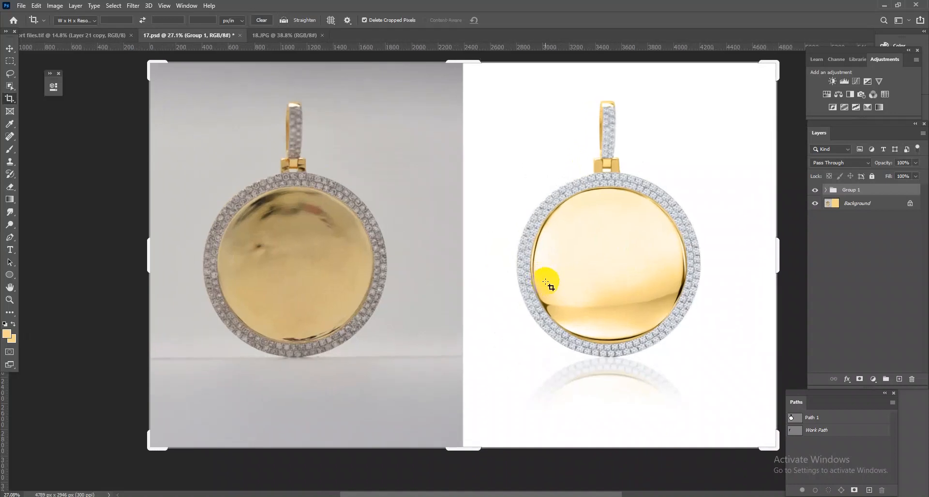